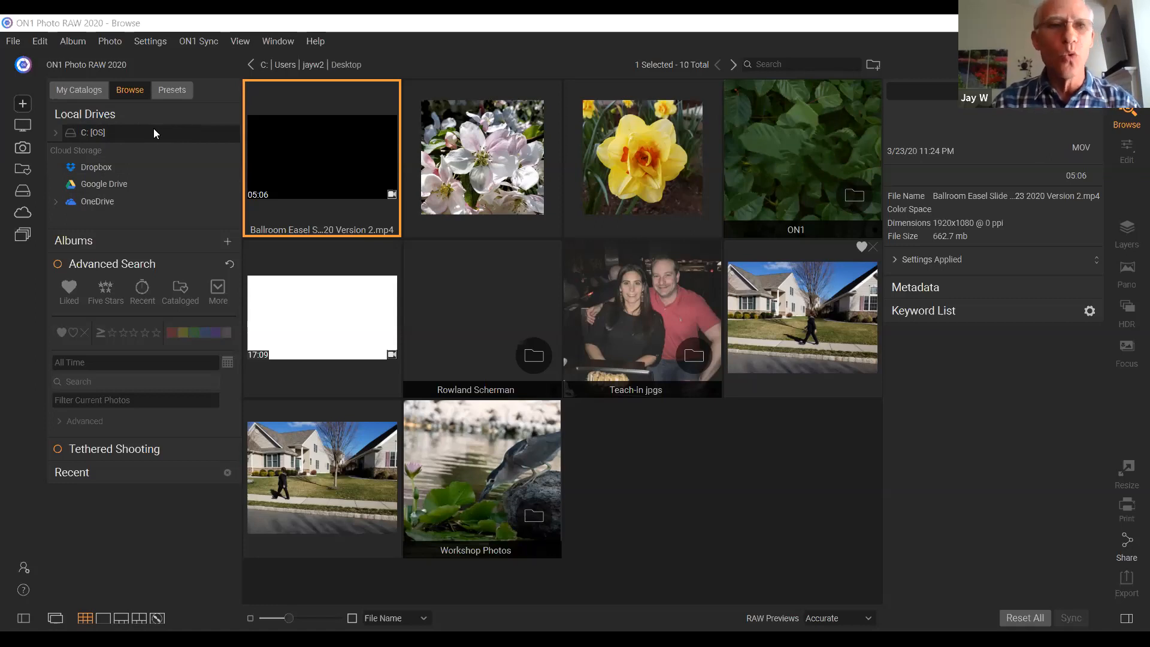
# - Expand the C: drive in the local drives and look through its user folders and the cloud storage sources
pyautogui.click(55, 133)
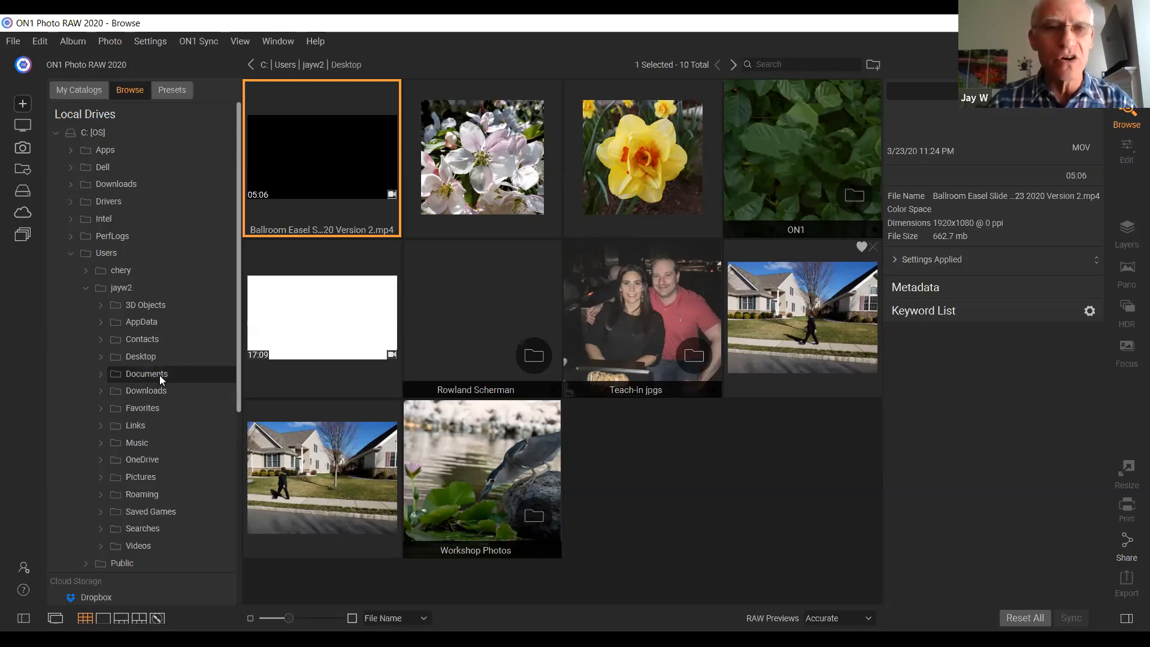
pyautogui.scroll(-3, 180, 358)
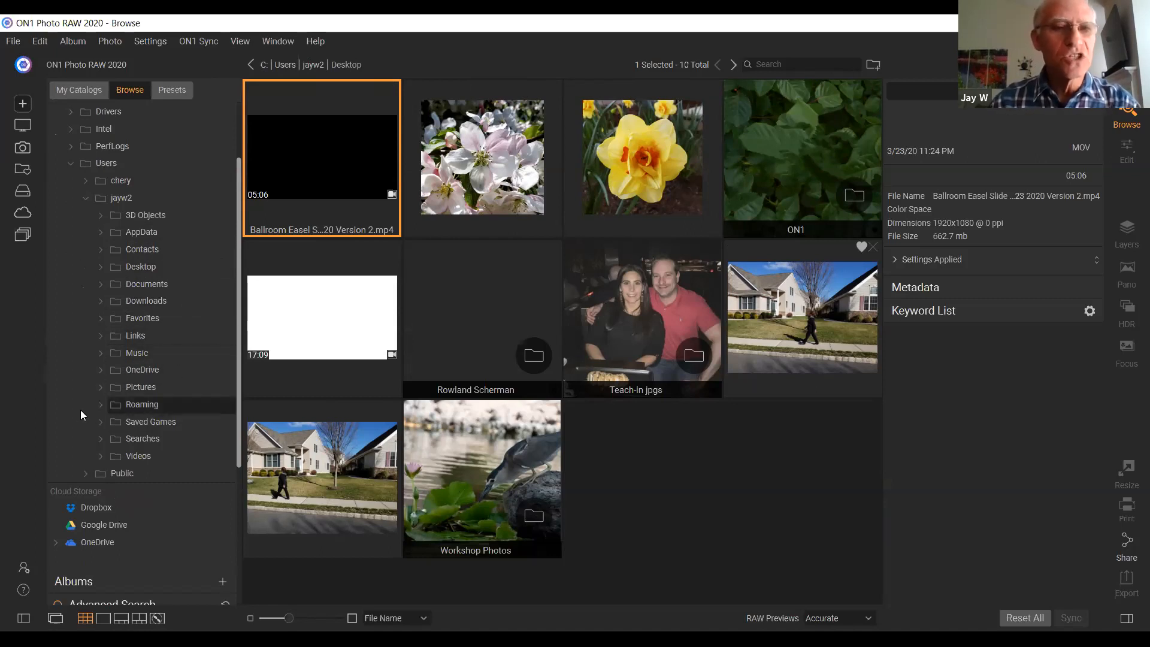
pyautogui.scroll(-1, 80, 410)
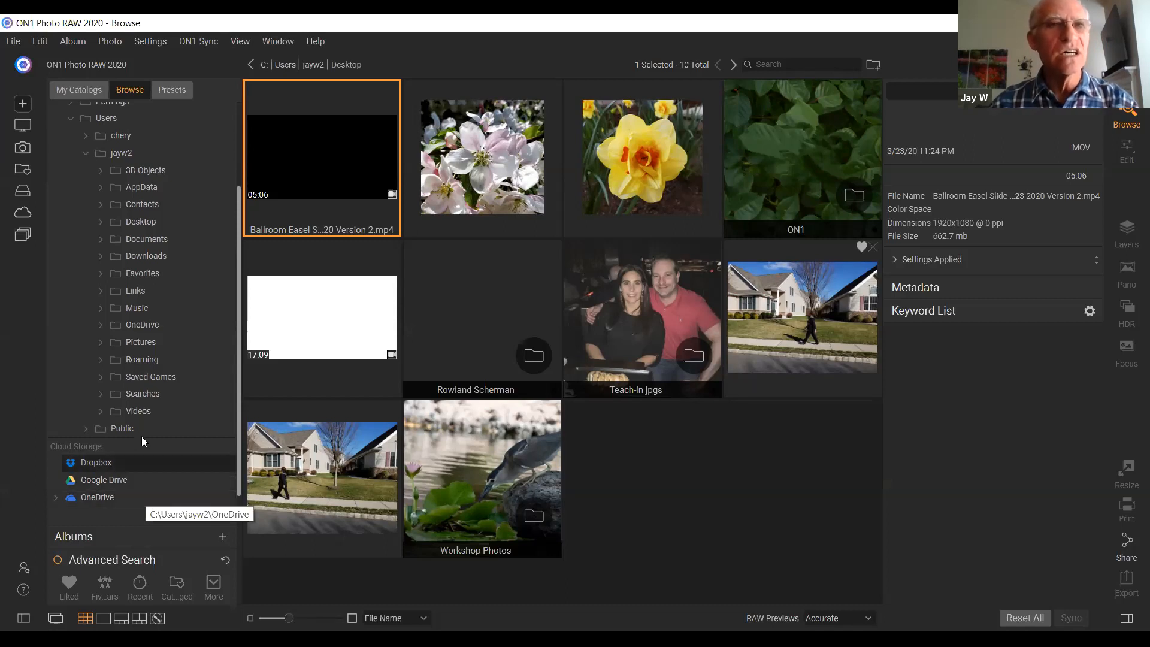
# - Check which cloud storage services are enabled in the preferences, and close them without changes
pyautogui.click(40, 42)
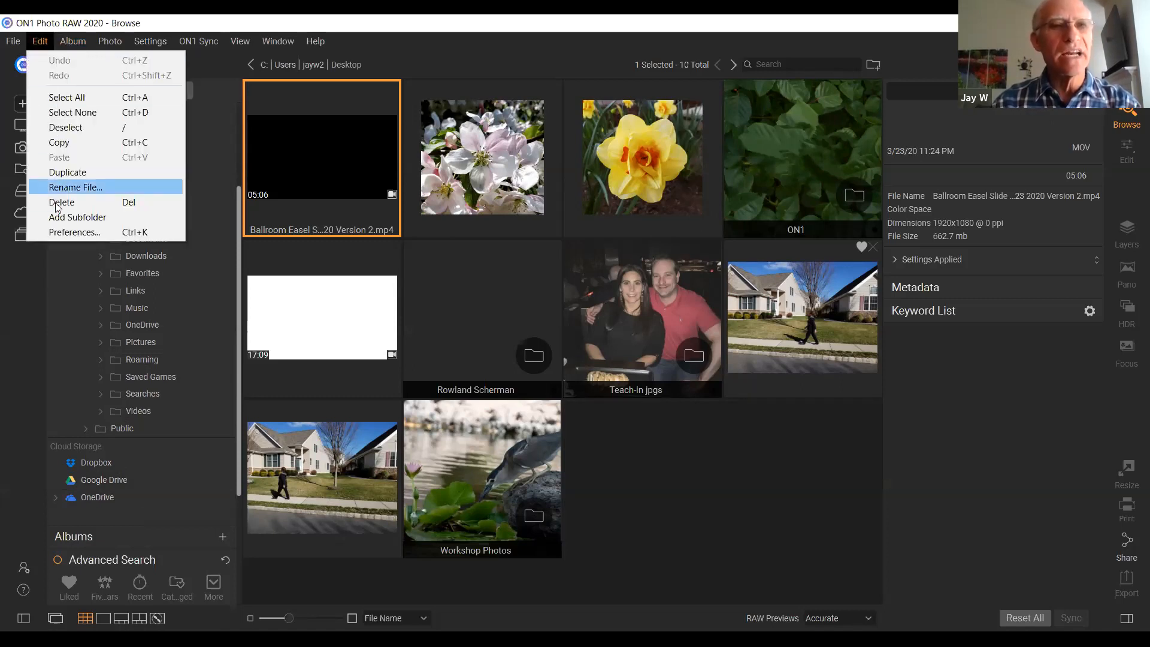
pyautogui.click(63, 232)
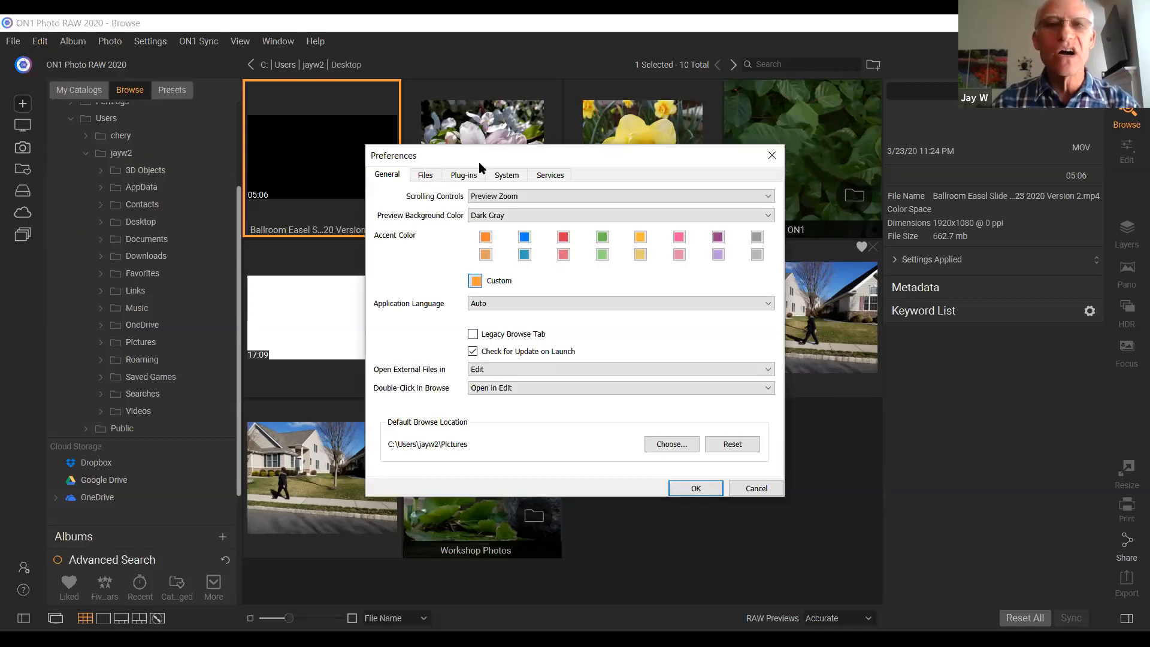
pyautogui.click(550, 175)
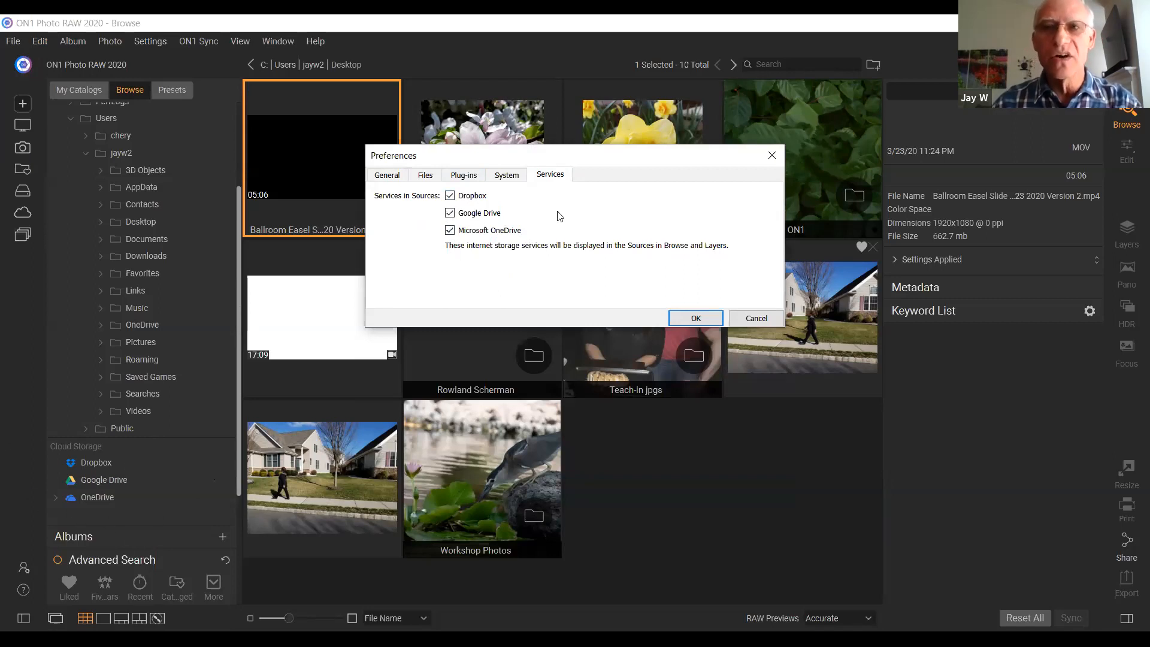
pyautogui.click(773, 157)
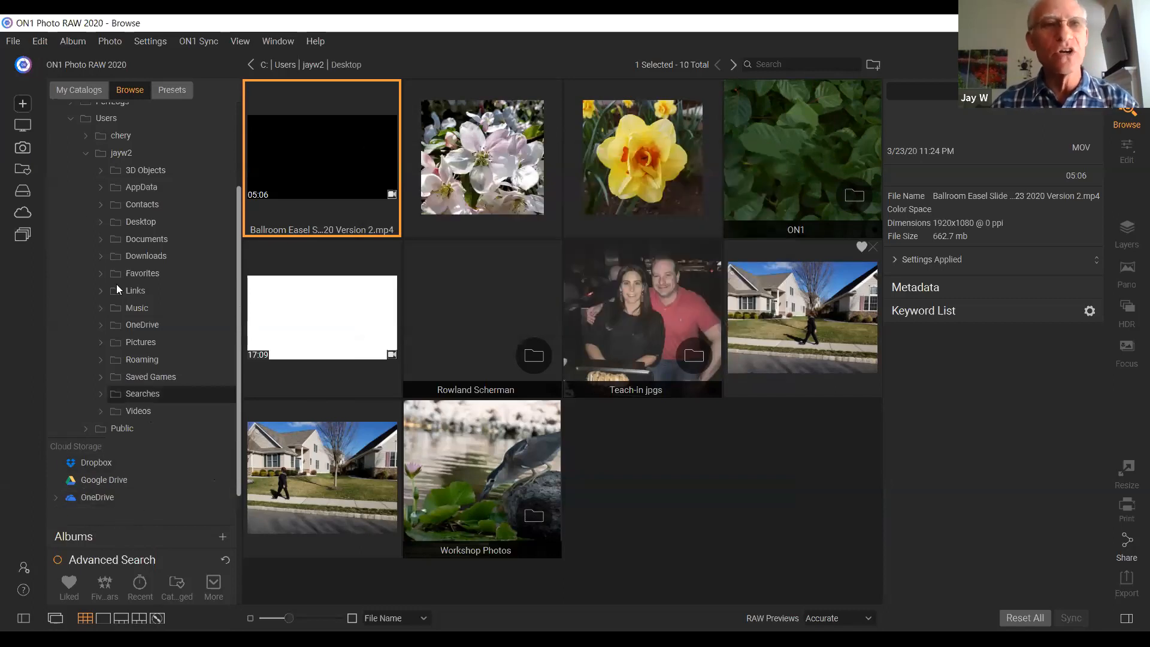
pyautogui.click(43, 47)
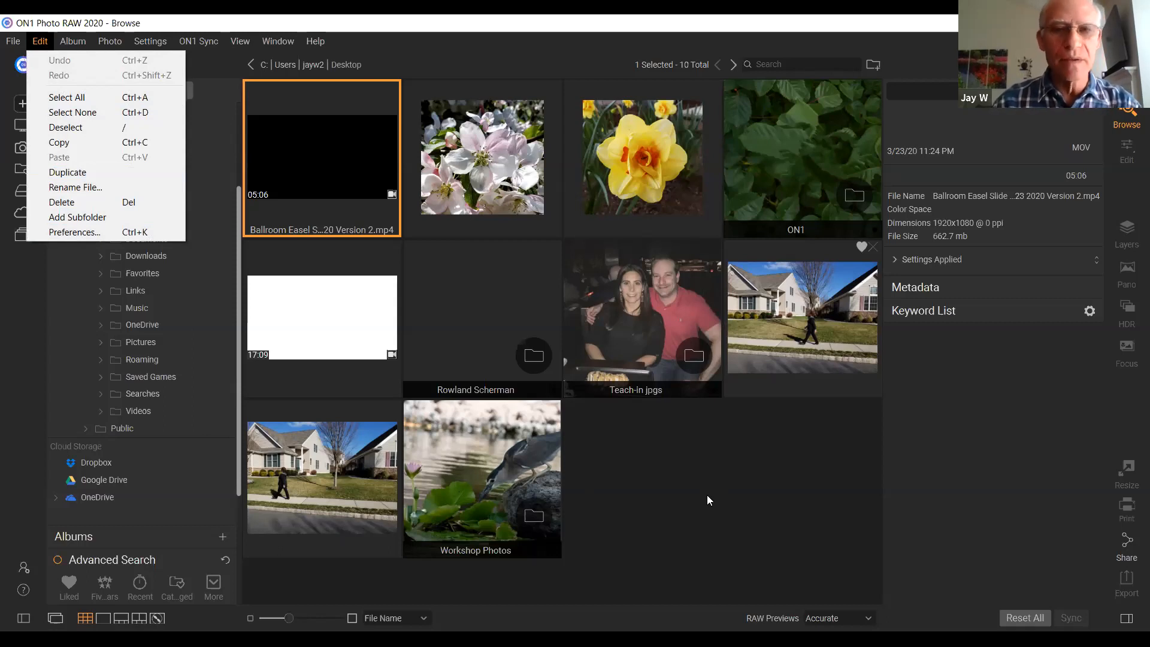
pyautogui.click(701, 493)
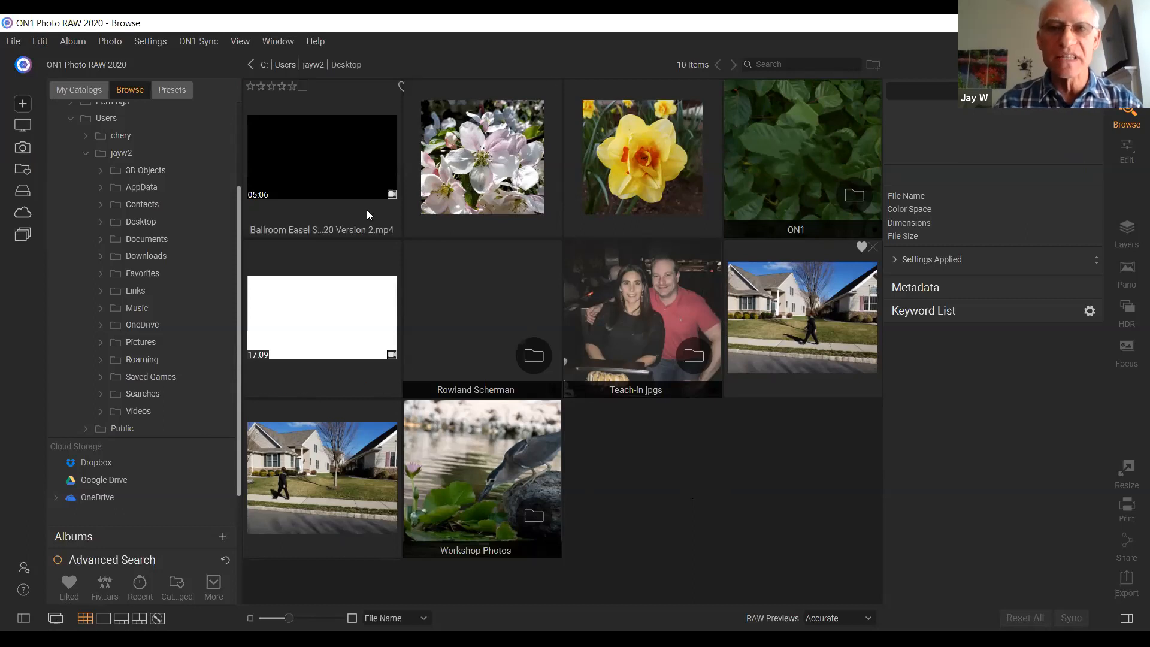
# - View Walker 1.jpg and Walker 2.jpg large in the filmstrip view, and return to the thumbnail grid
pyautogui.click(122, 618)
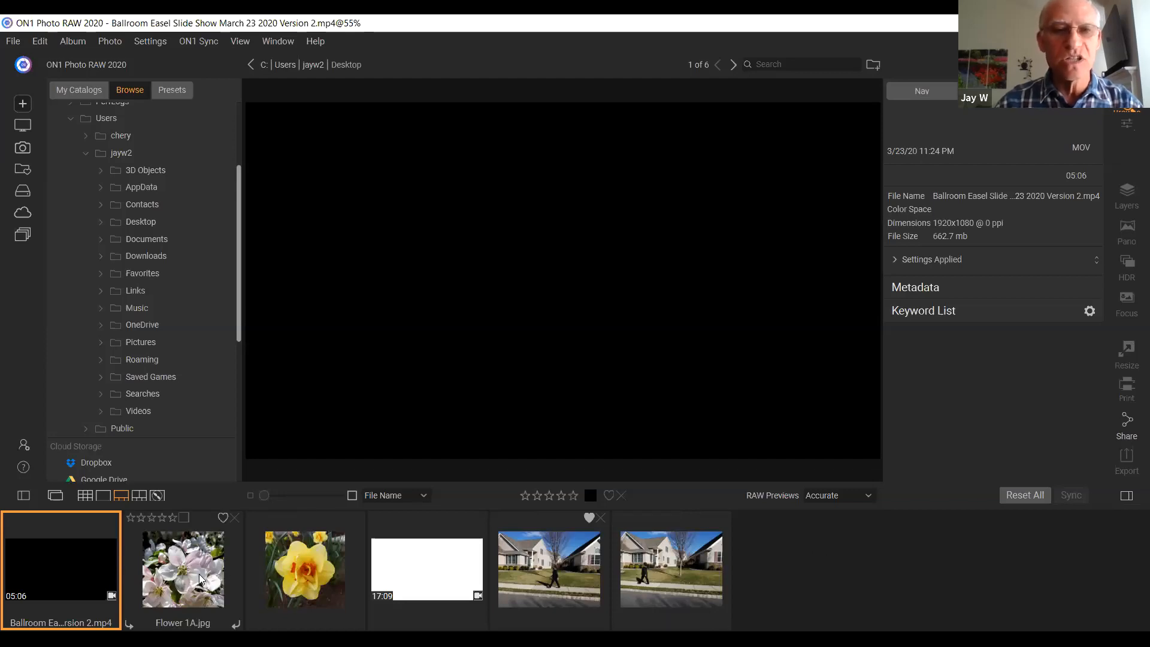
pyautogui.click(546, 541)
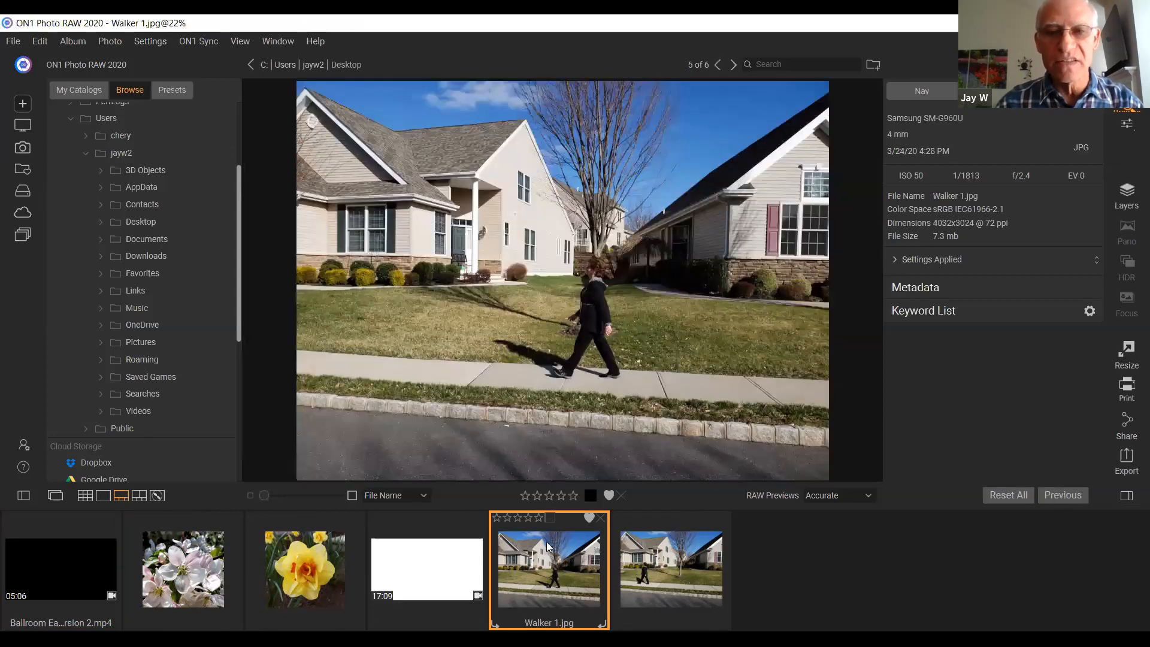
pyautogui.click(670, 550)
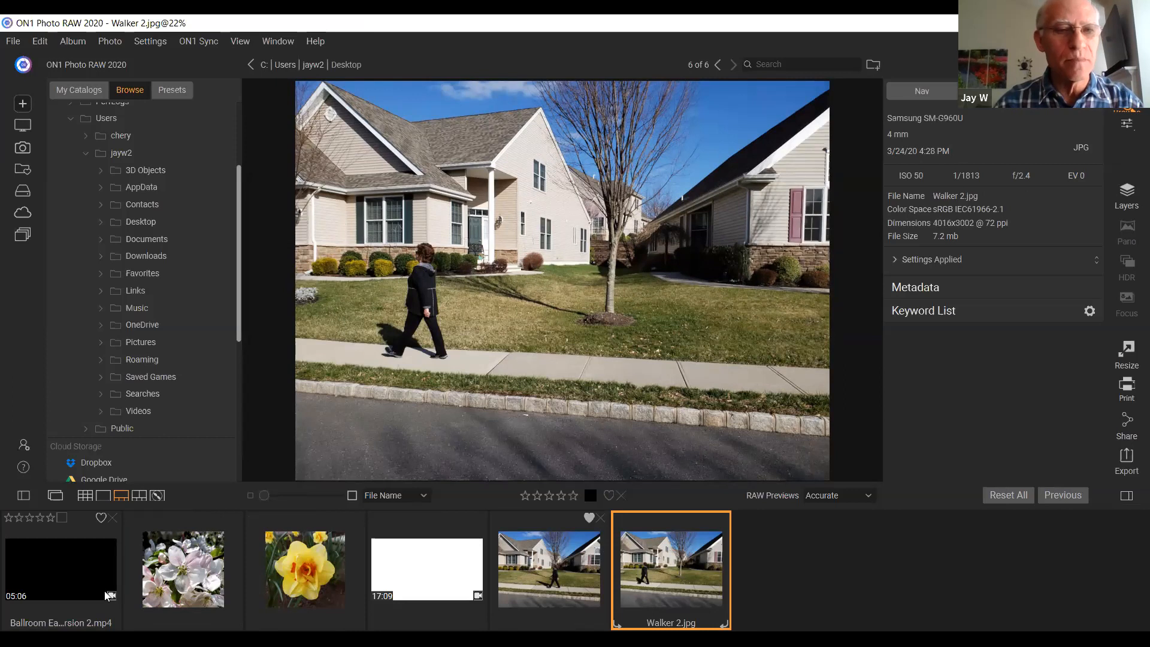
pyautogui.click(88, 495)
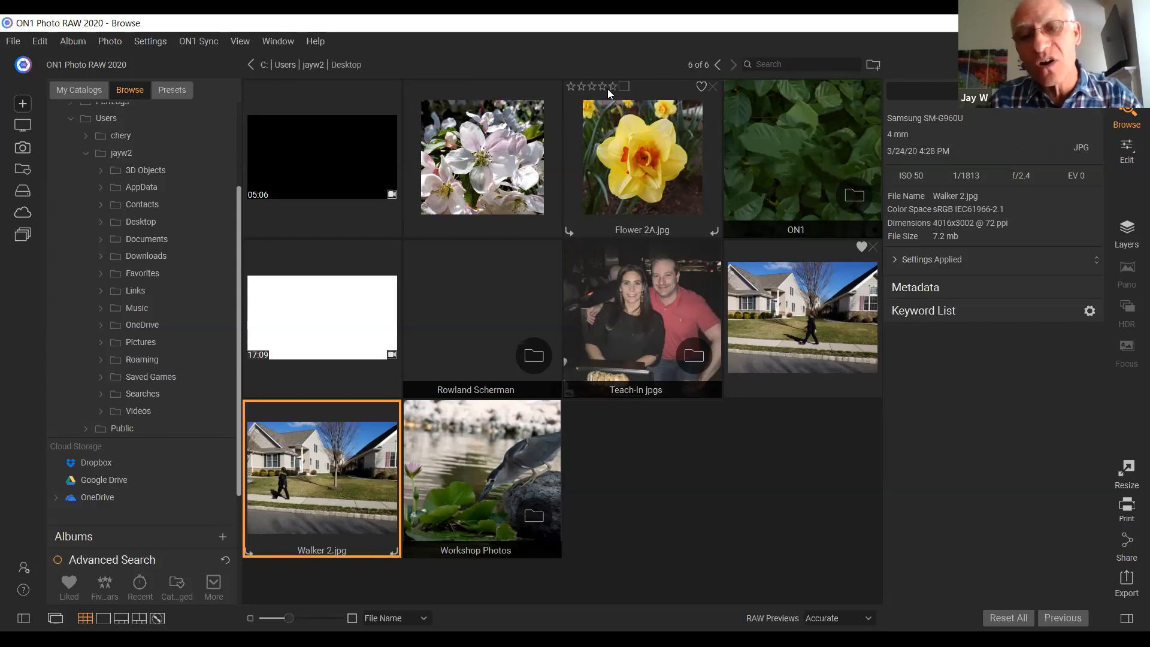
# - Try a red and a yellow color label on Flower 2A.jpg, and reset the label to None
pyautogui.click(702, 87)
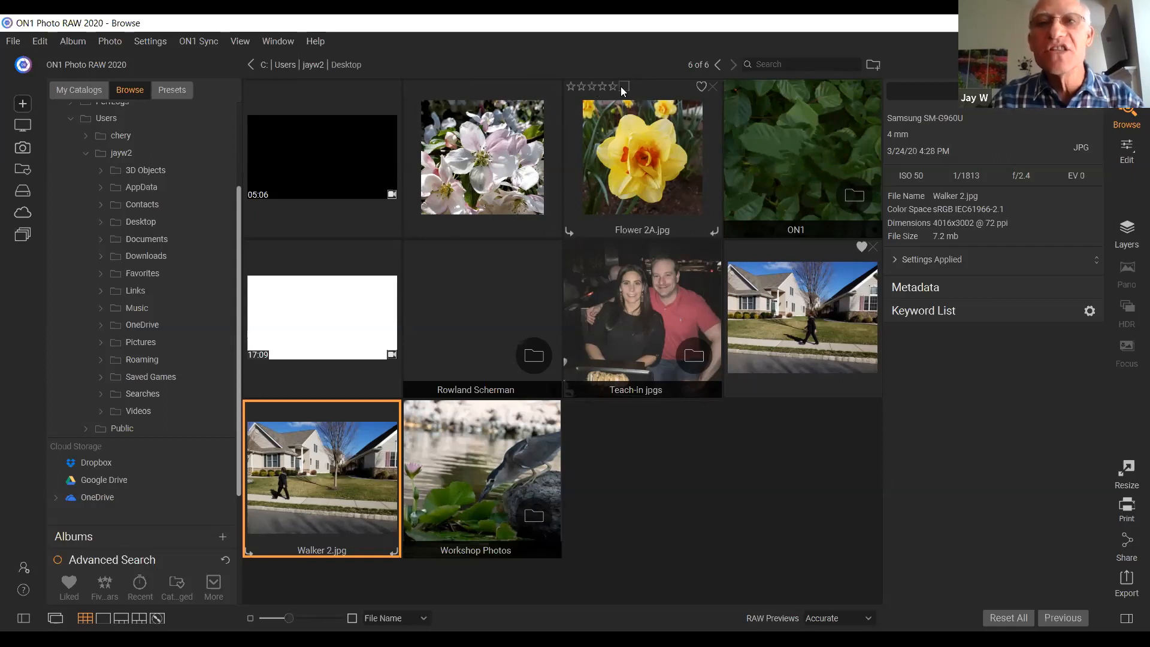
pyautogui.click(623, 88)
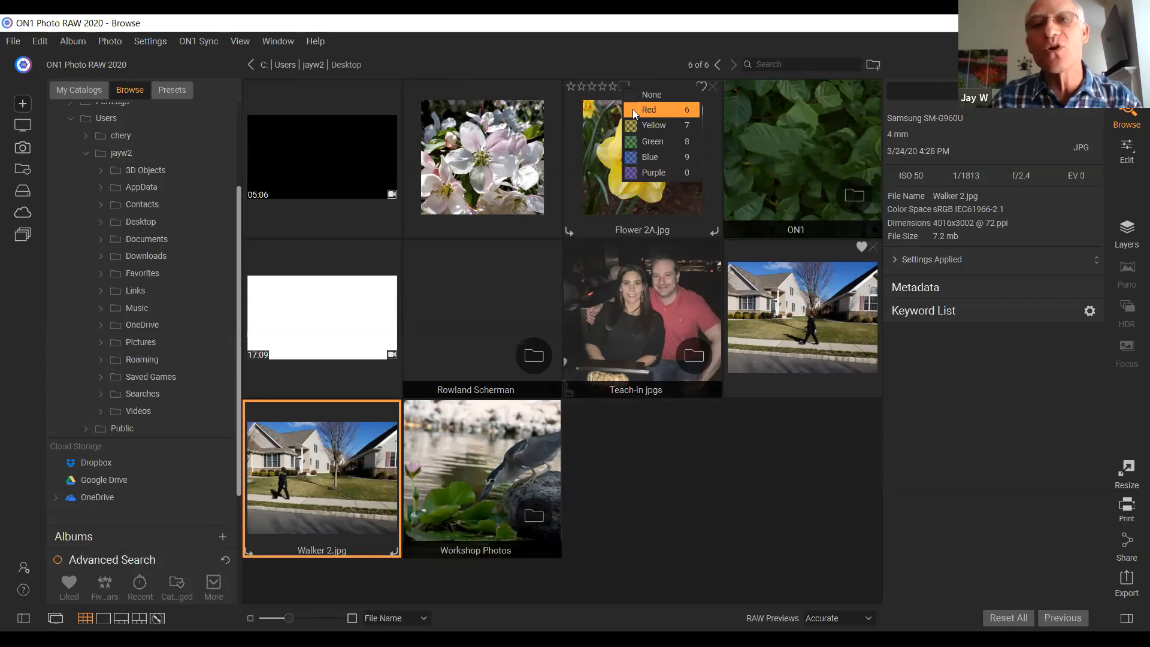
pyautogui.click(632, 109)
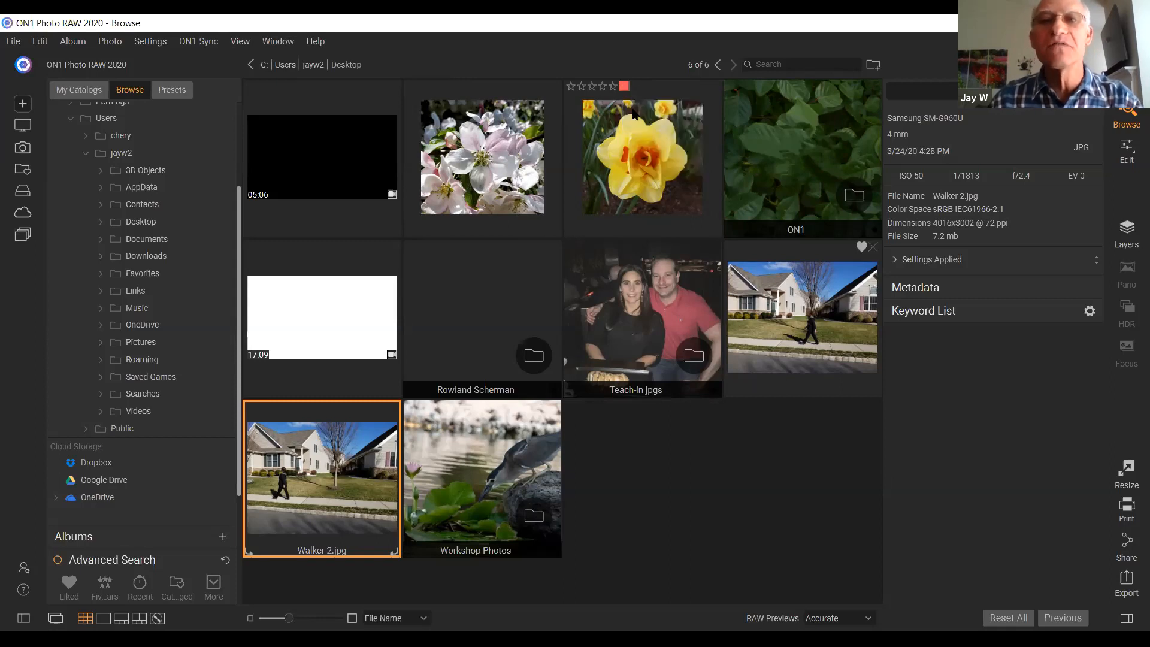
pyautogui.click(626, 86)
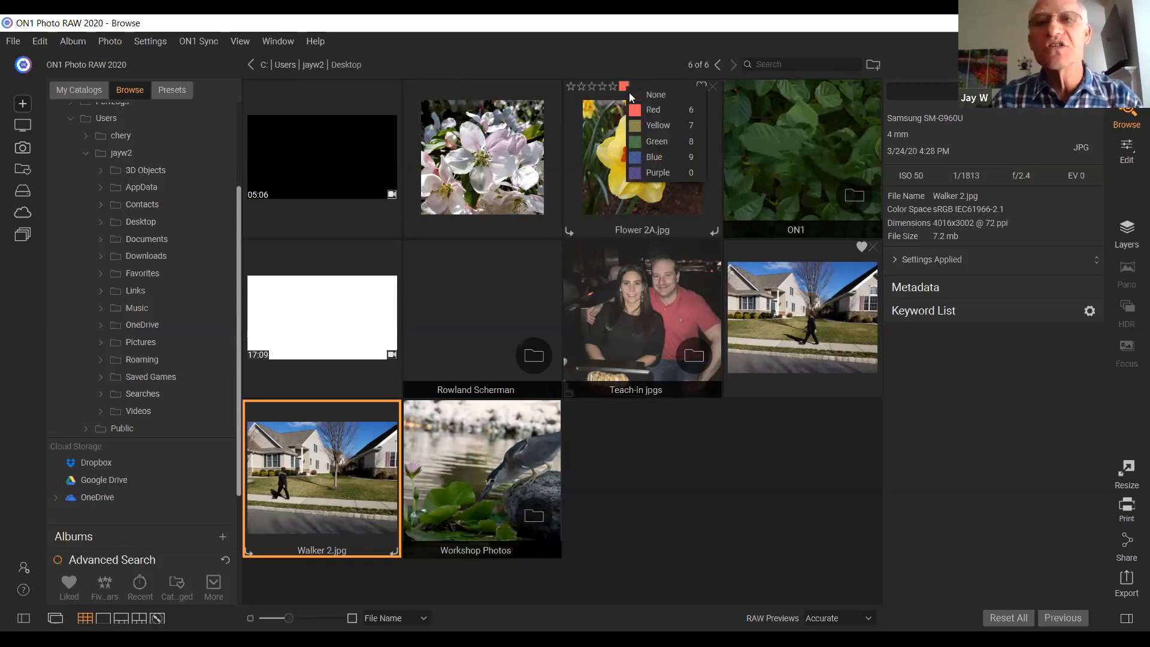
pyautogui.click(635, 125)
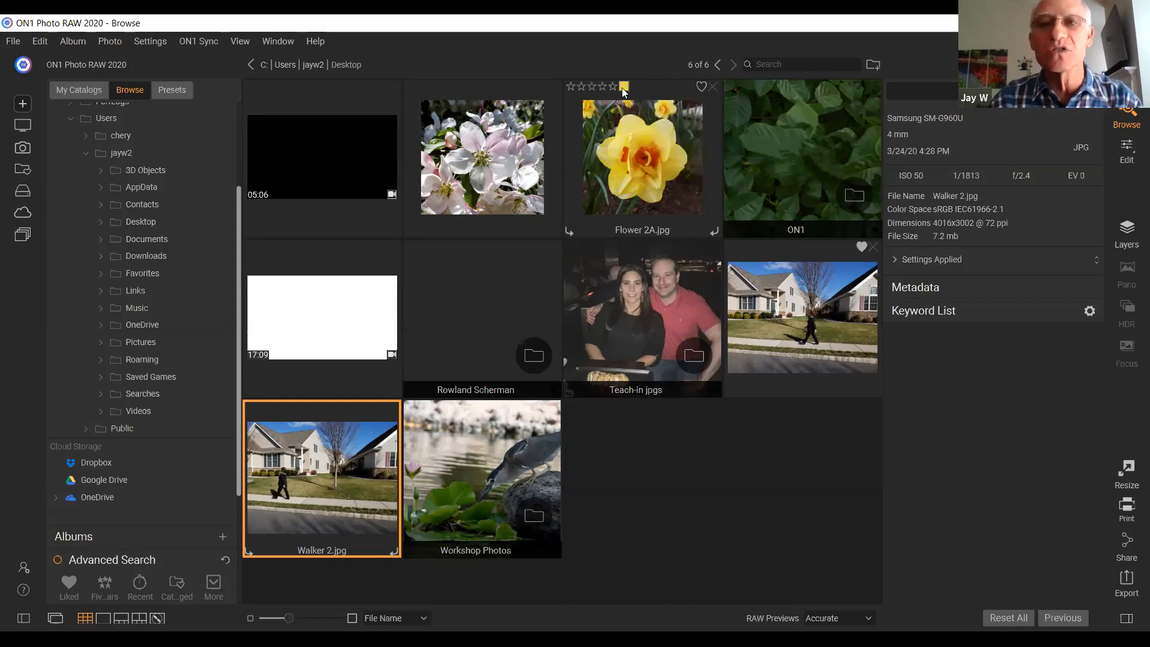
pyautogui.click(623, 86)
pyautogui.click(645, 96)
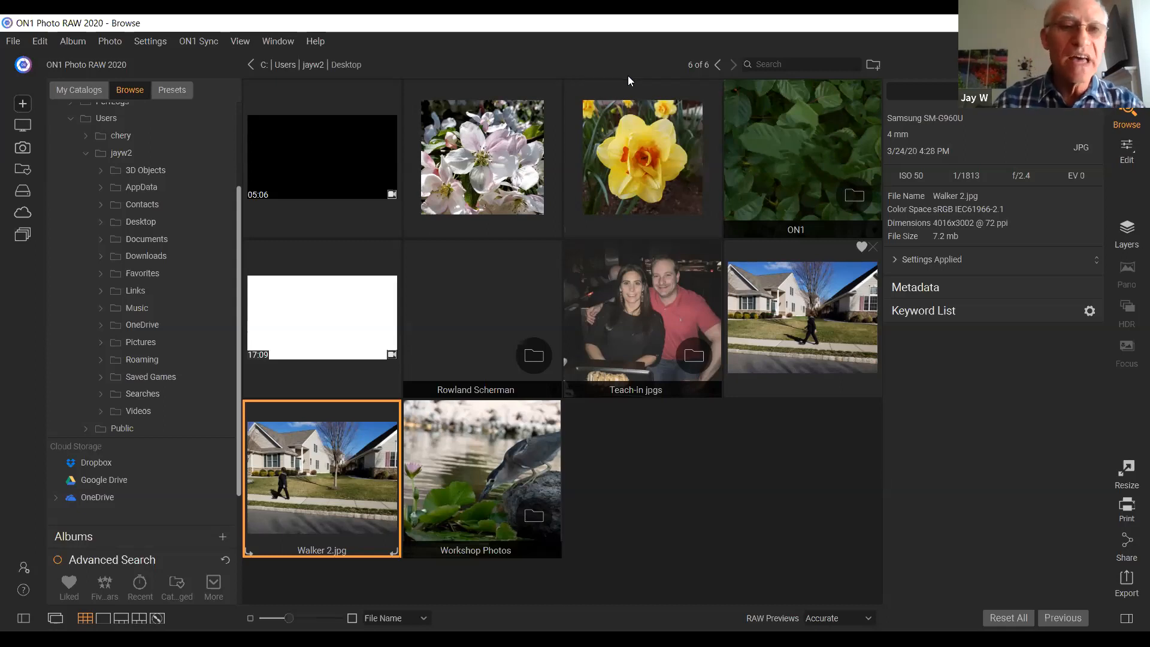
# - Mark the yellow flower photo and the pink-and-white blossom photo as liked
pyautogui.scroll(-4, 168, 368)
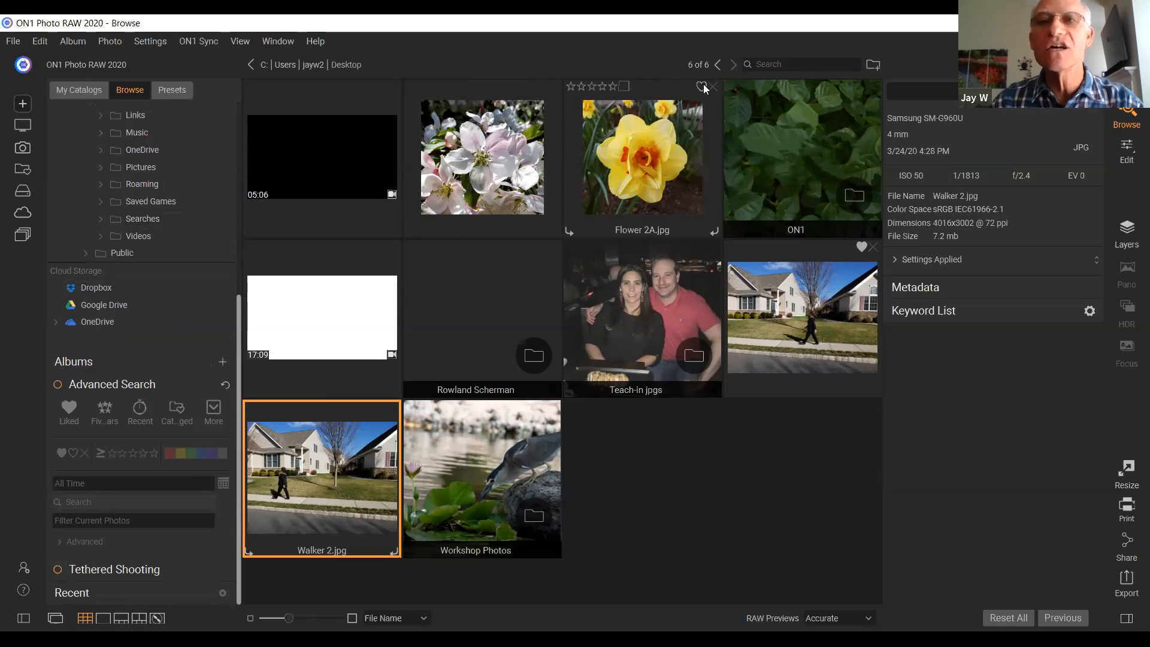
pyautogui.click(702, 87)
pyautogui.click(542, 87)
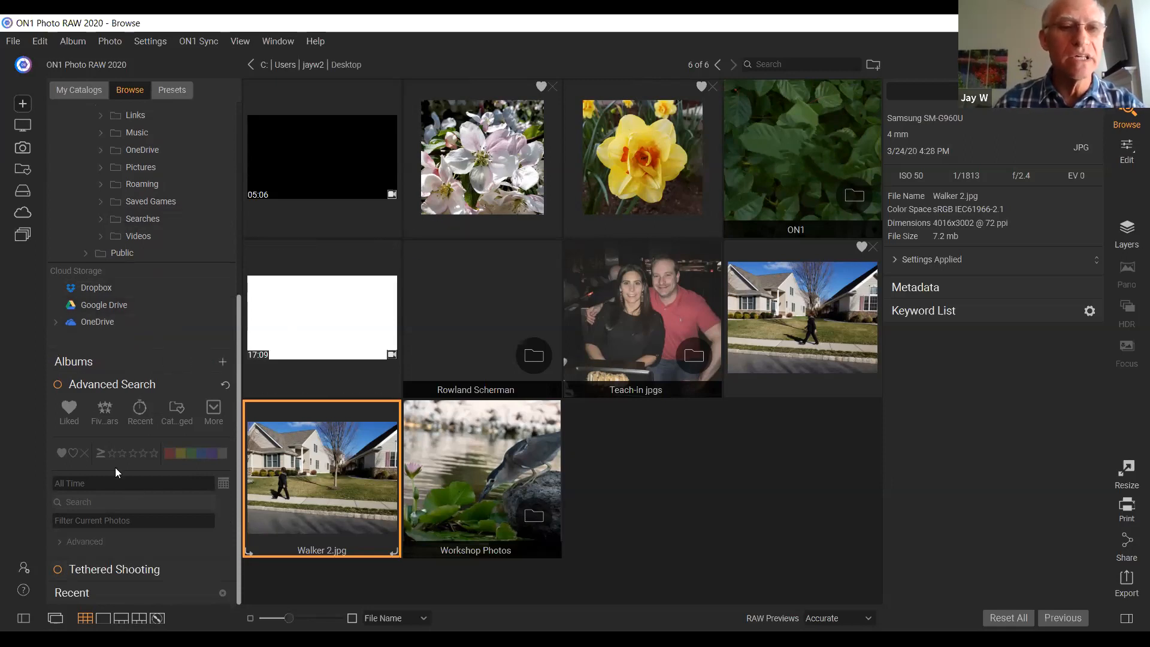
# - Search for liked photos twice with Advanced Search, and turn the search off to return to the Desktop folder
pyautogui.scroll(7, 148, 333)
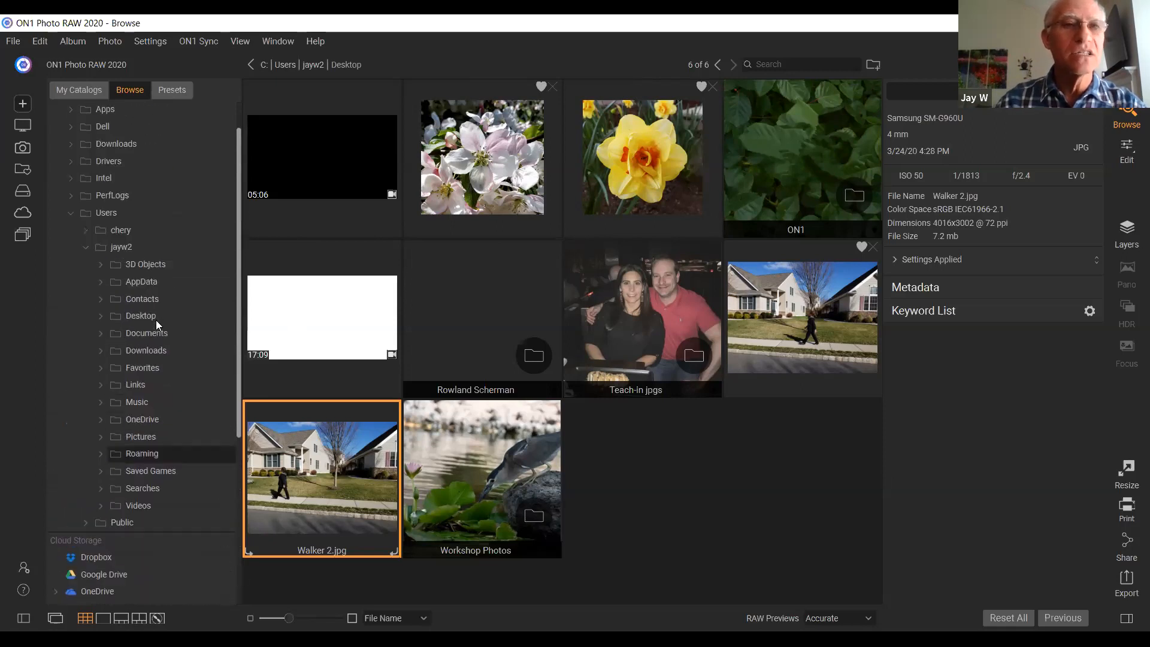
pyautogui.scroll(-7, 143, 282)
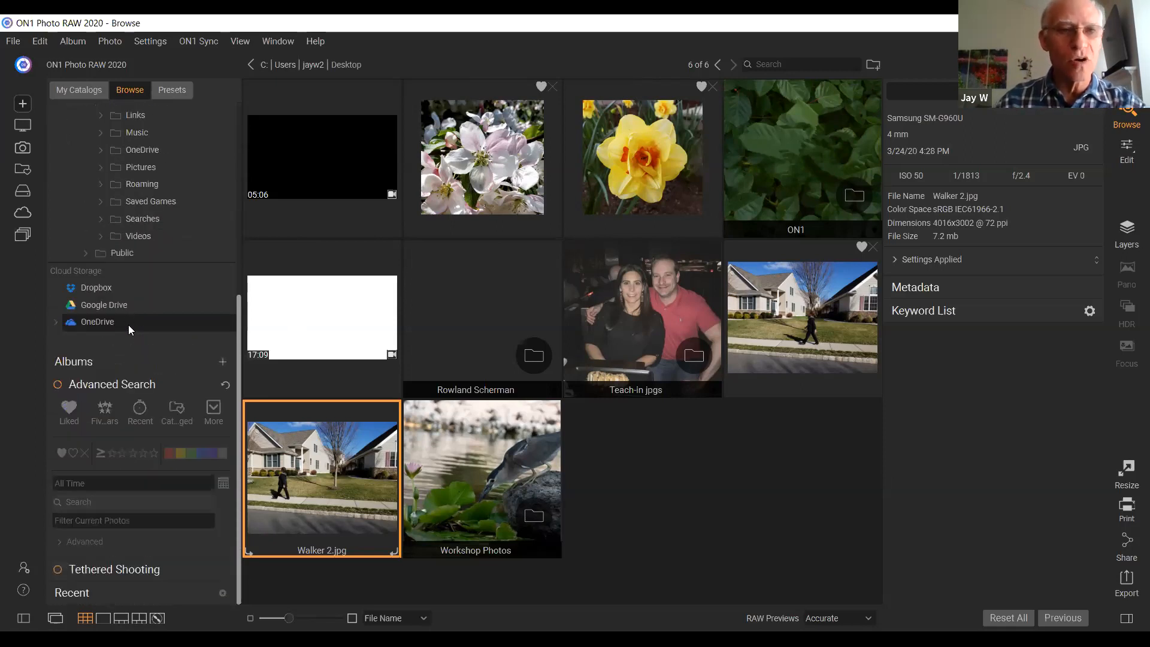
pyautogui.click(58, 387)
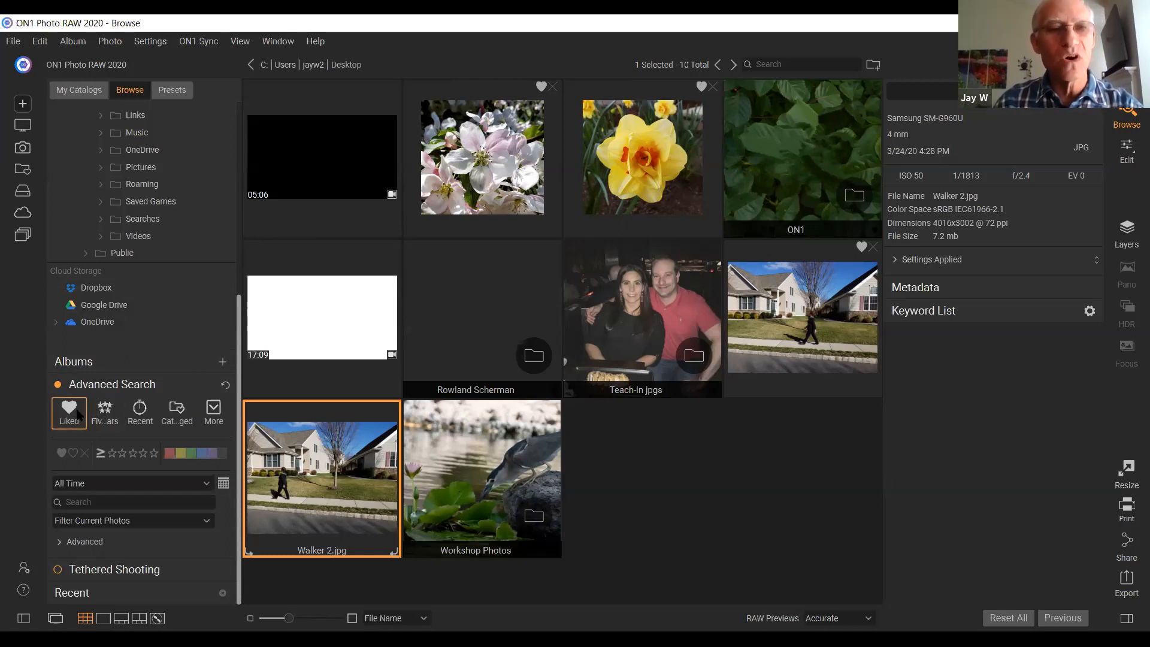
pyautogui.click(70, 411)
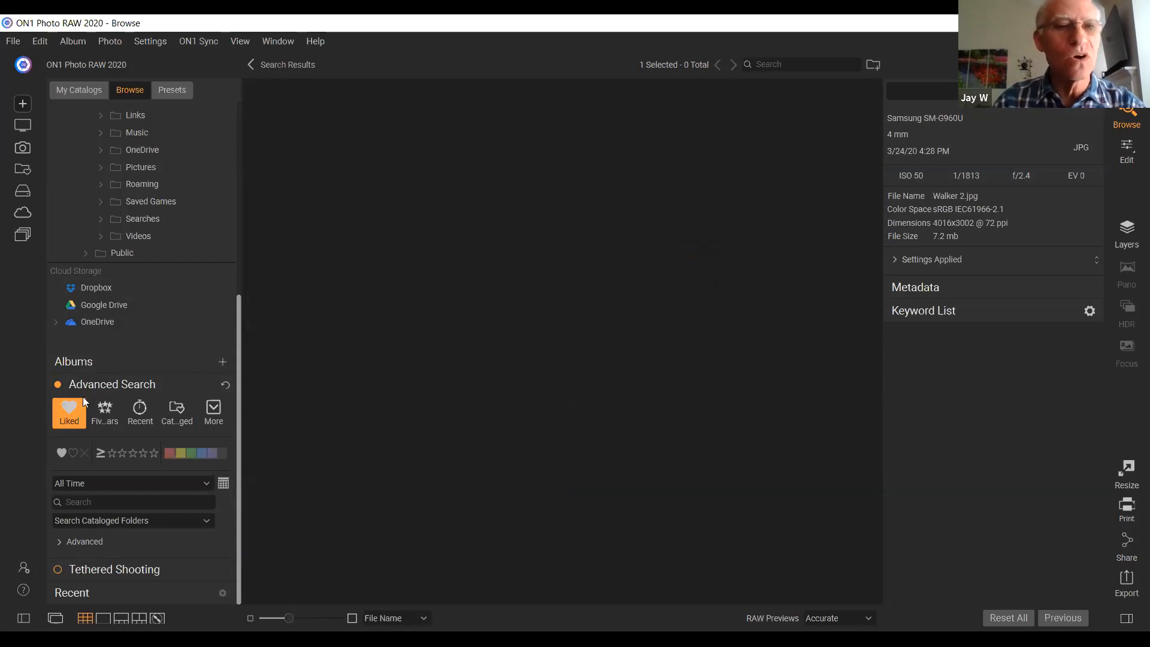
pyautogui.click(60, 453)
pyautogui.click(59, 450)
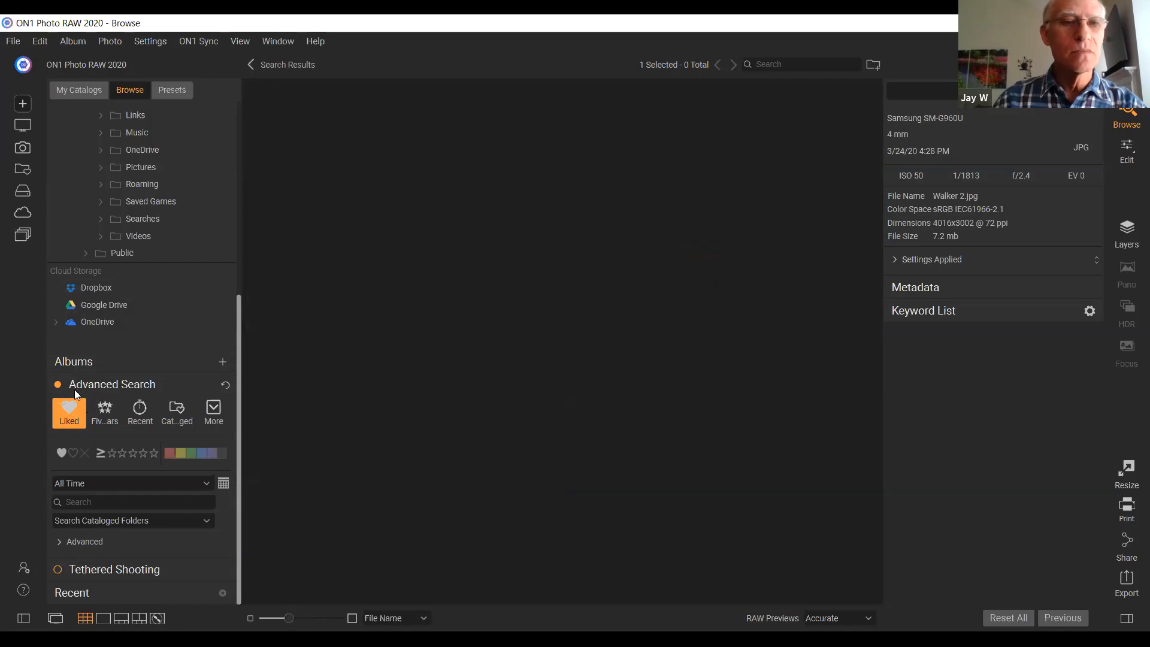
pyautogui.click(58, 385)
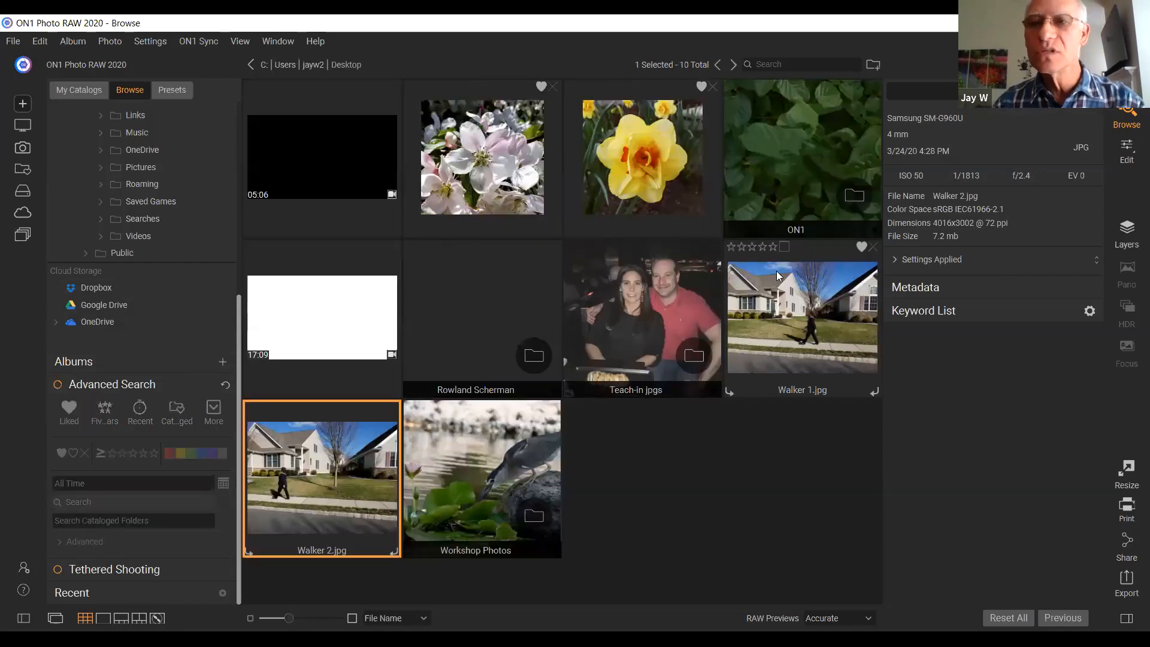
pyautogui.click(67, 404)
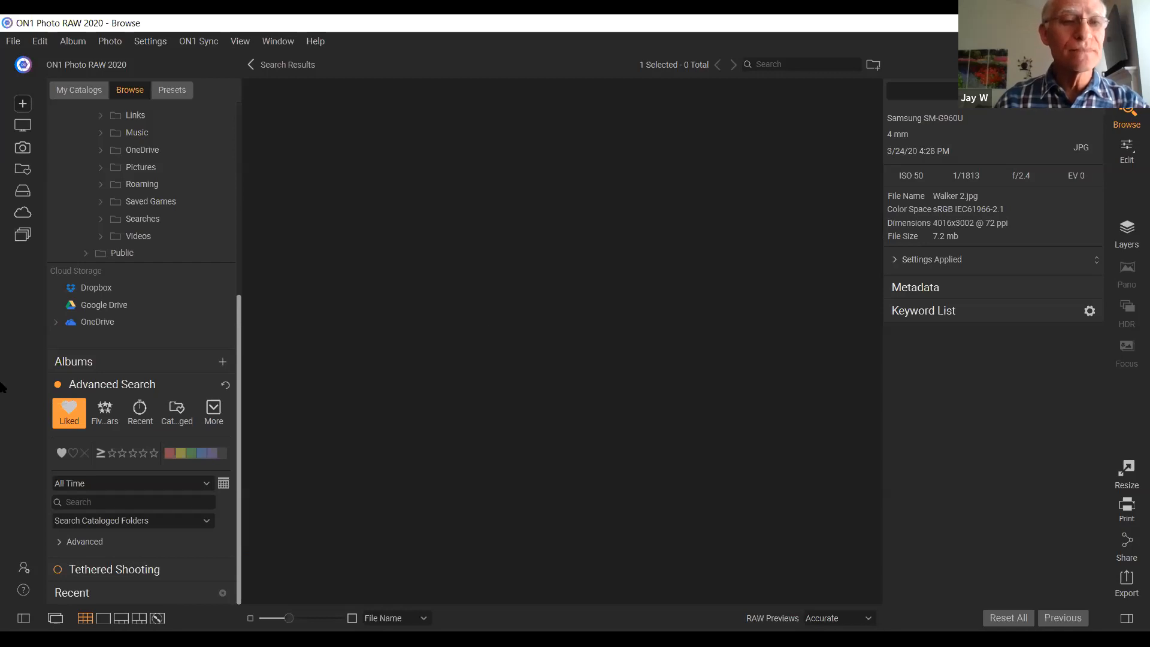
pyautogui.click(72, 411)
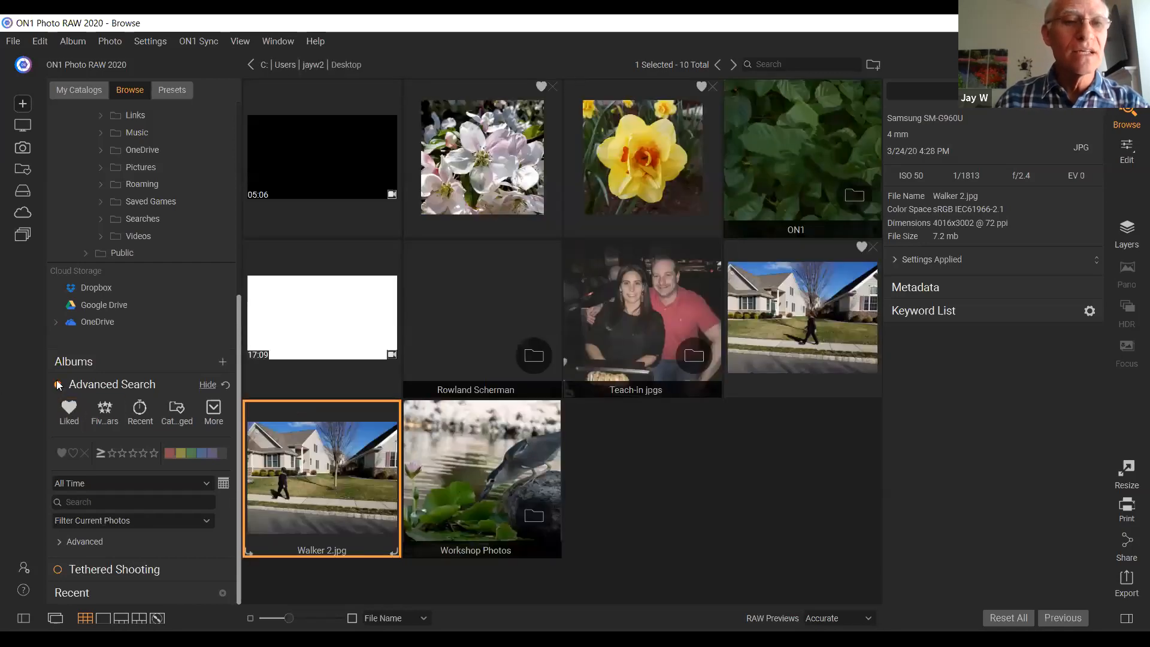
pyautogui.click(57, 385)
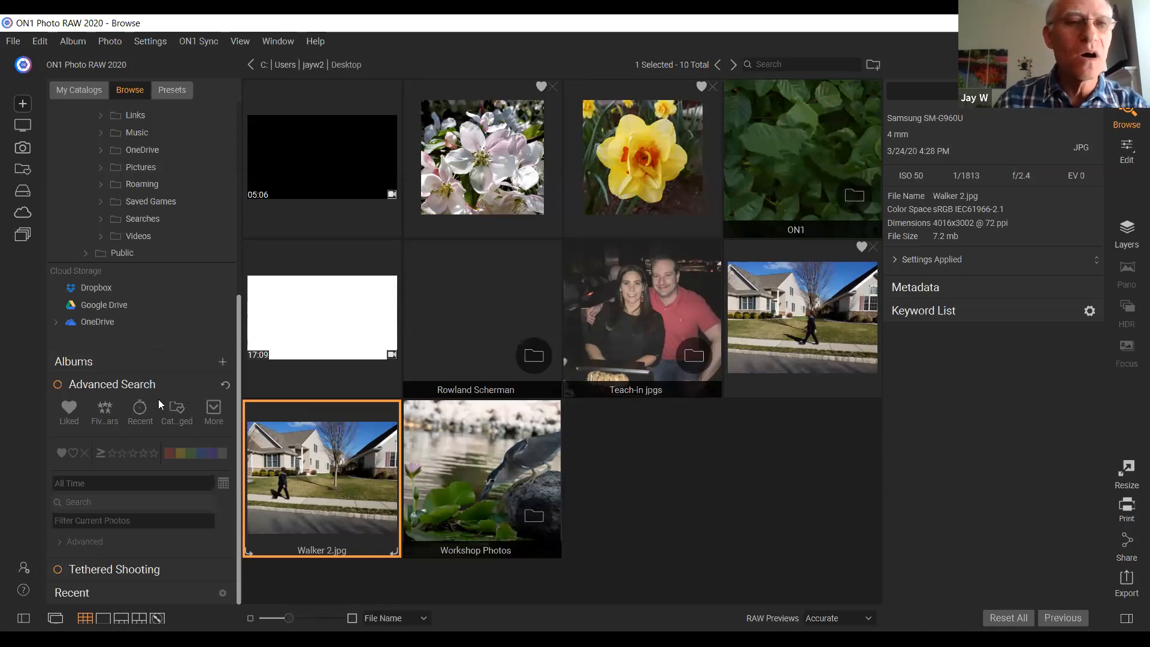
# - Open Walker 1.jpg for editing and display its histogram, followed by its photo information
pyautogui.scroll(3, 159, 399)
pyautogui.scroll(2, 158, 398)
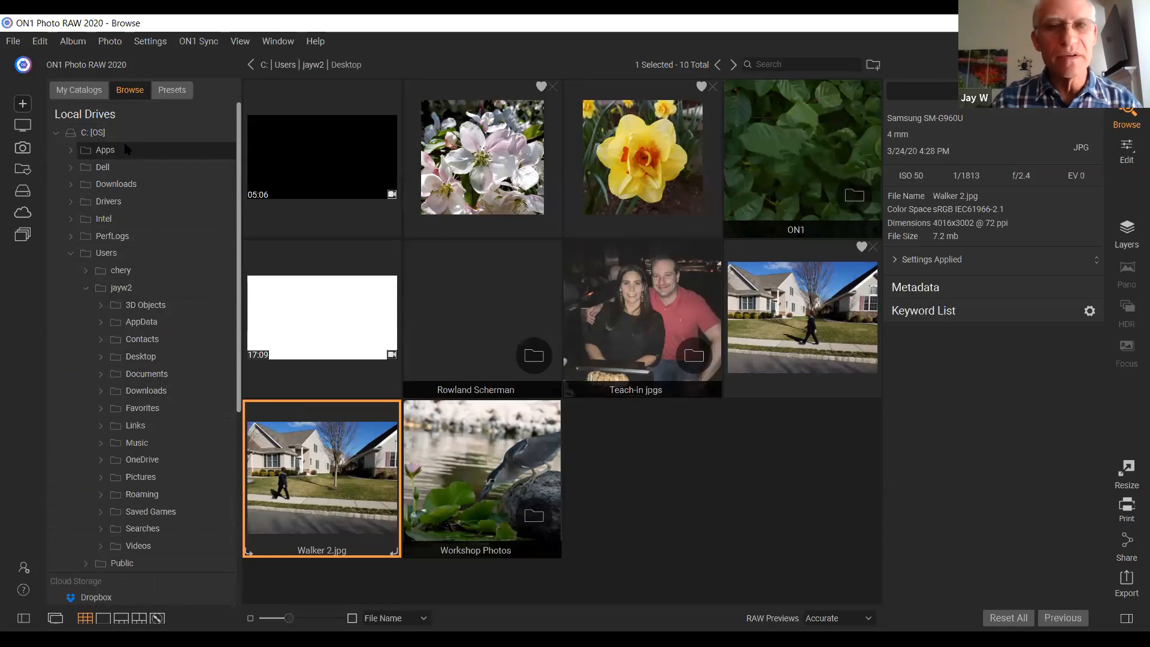
pyautogui.click(794, 291)
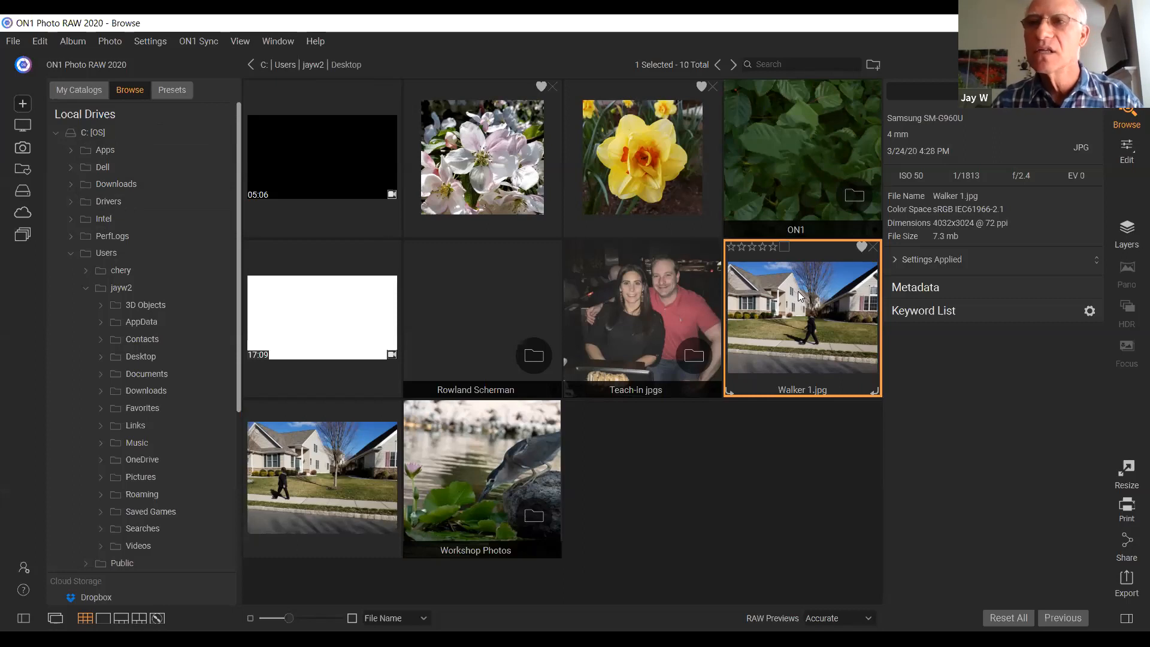
pyautogui.doubleClick(798, 290)
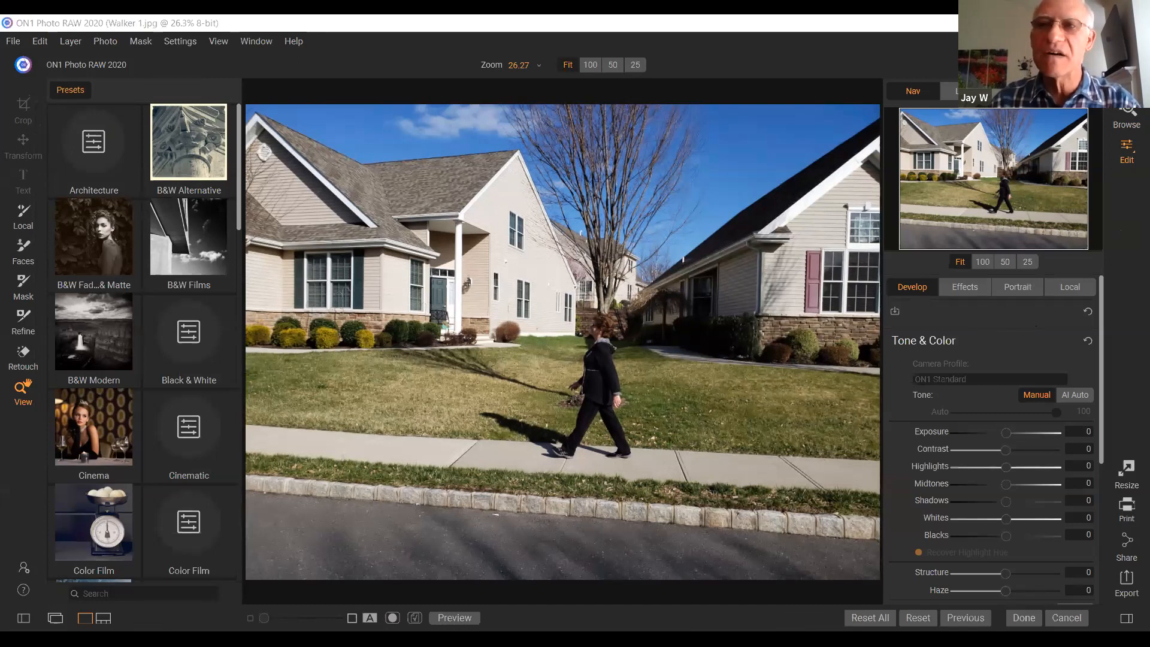
pyautogui.click(968, 91)
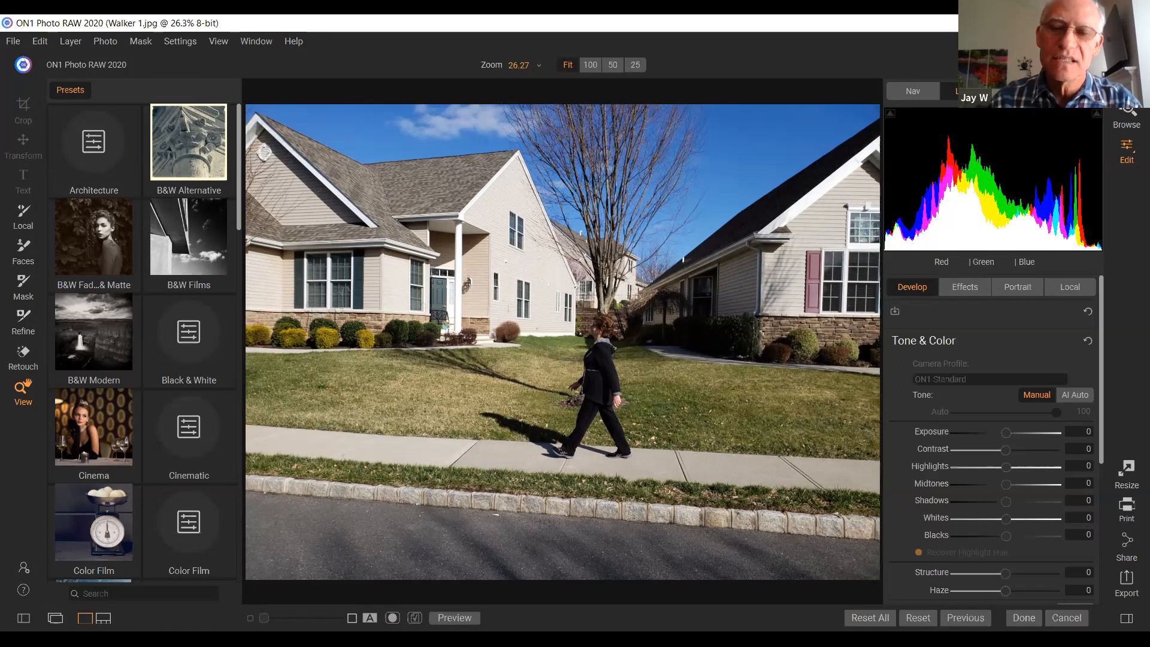
pyautogui.click(1017, 91)
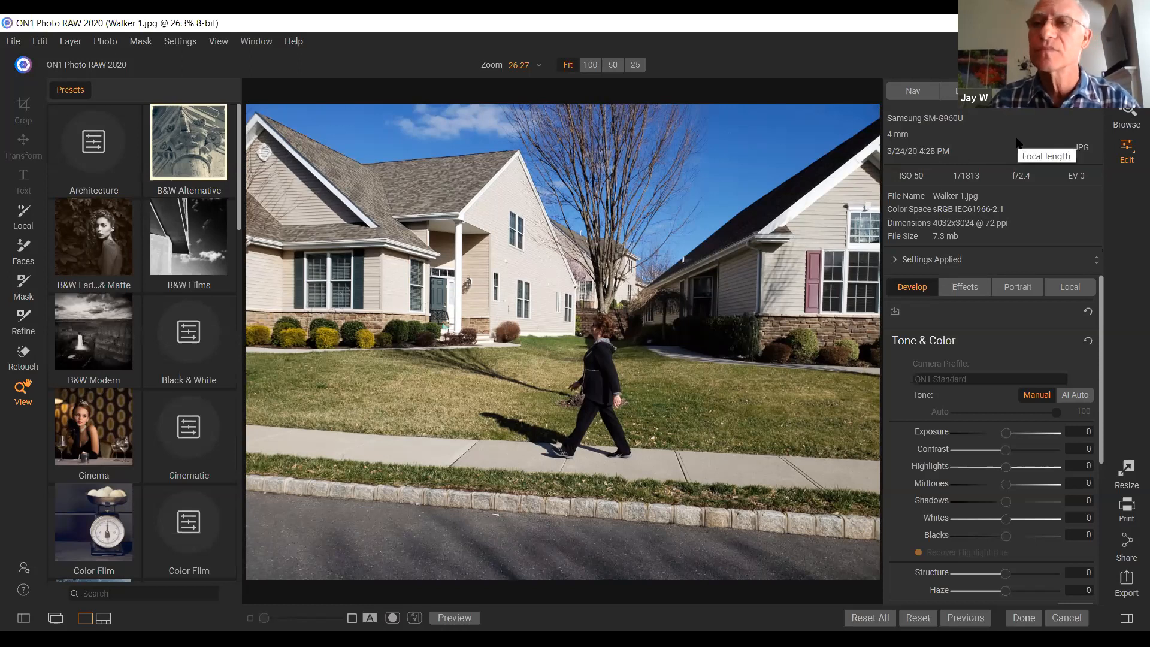
# - Show the navigator preview, and review the Tone & Color settings followed by the sharpening and noise reduction settings in Details
pyautogui.click(917, 96)
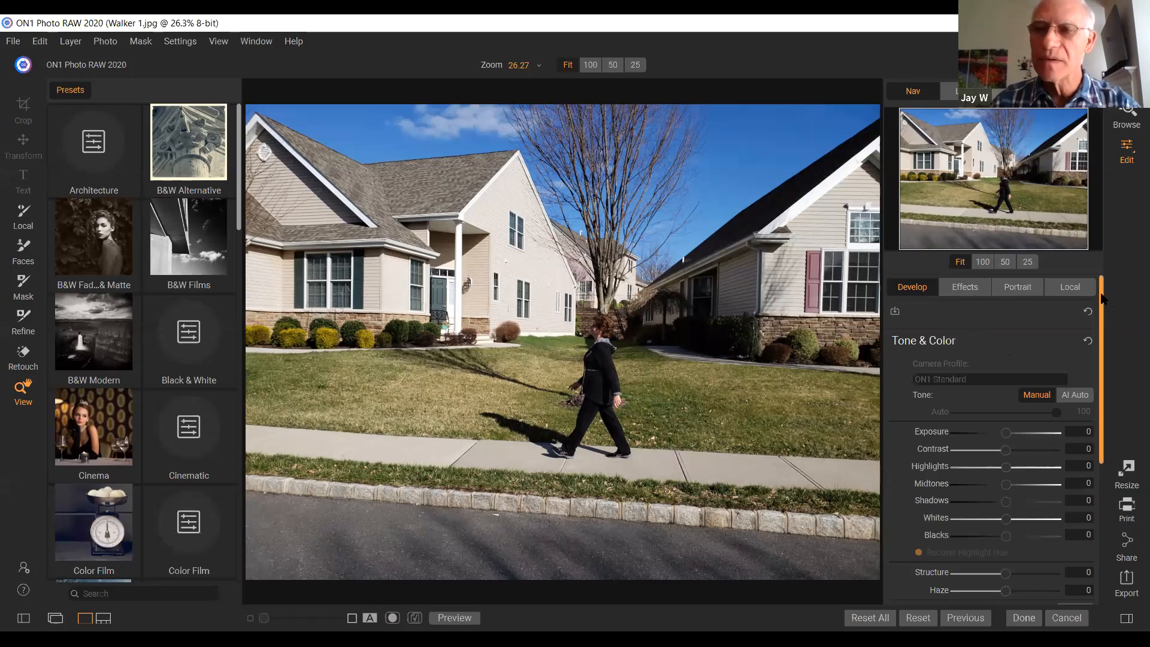
pyautogui.scroll(-2, 1103, 298)
pyautogui.scroll(2, 1102, 317)
pyautogui.moveTo(1098, 293); pyautogui.dragTo(1101, 354)
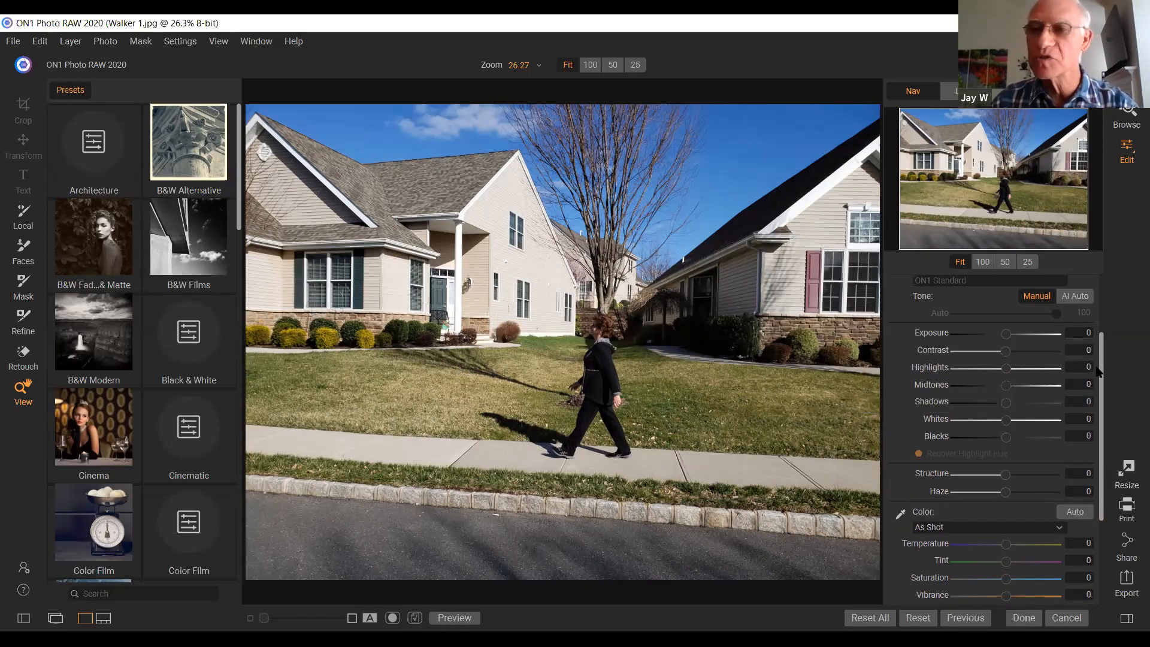
pyautogui.moveTo(1101, 371); pyautogui.dragTo(1102, 413)
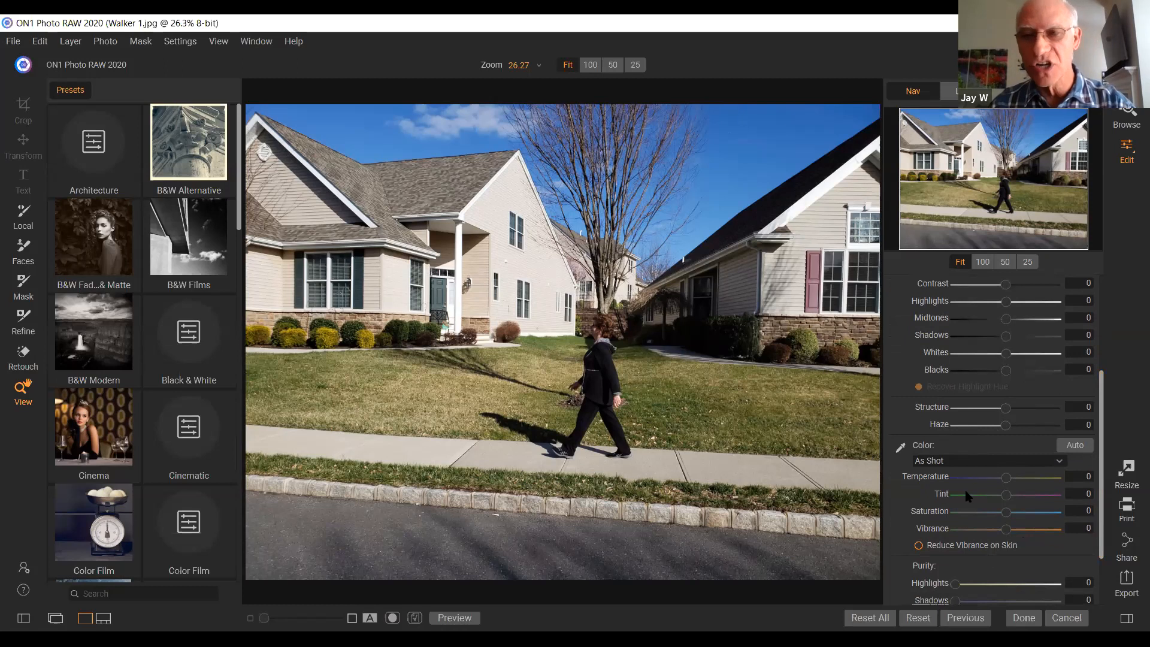
pyautogui.click(902, 449)
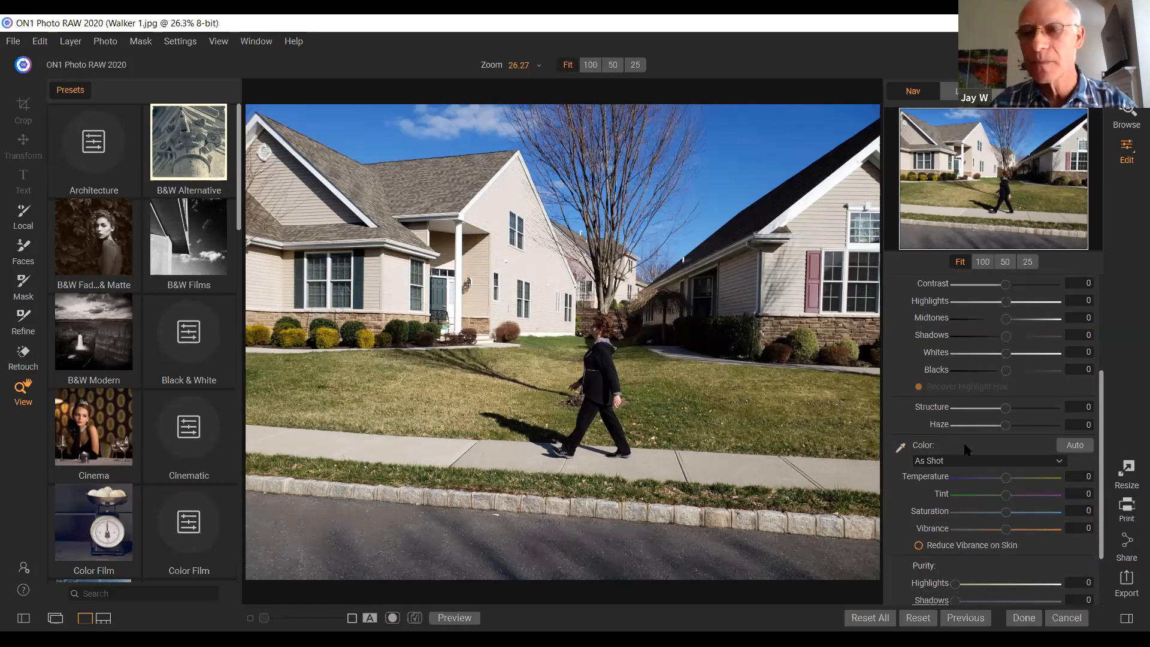
pyautogui.scroll(-2, 973, 447)
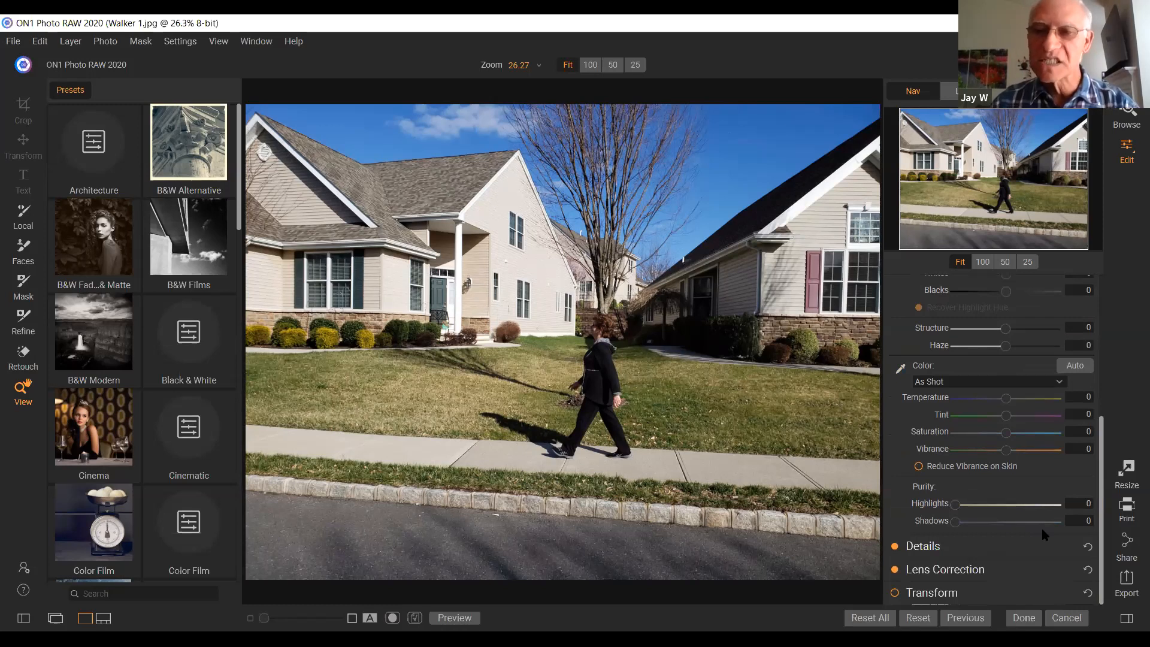
pyautogui.click(925, 546)
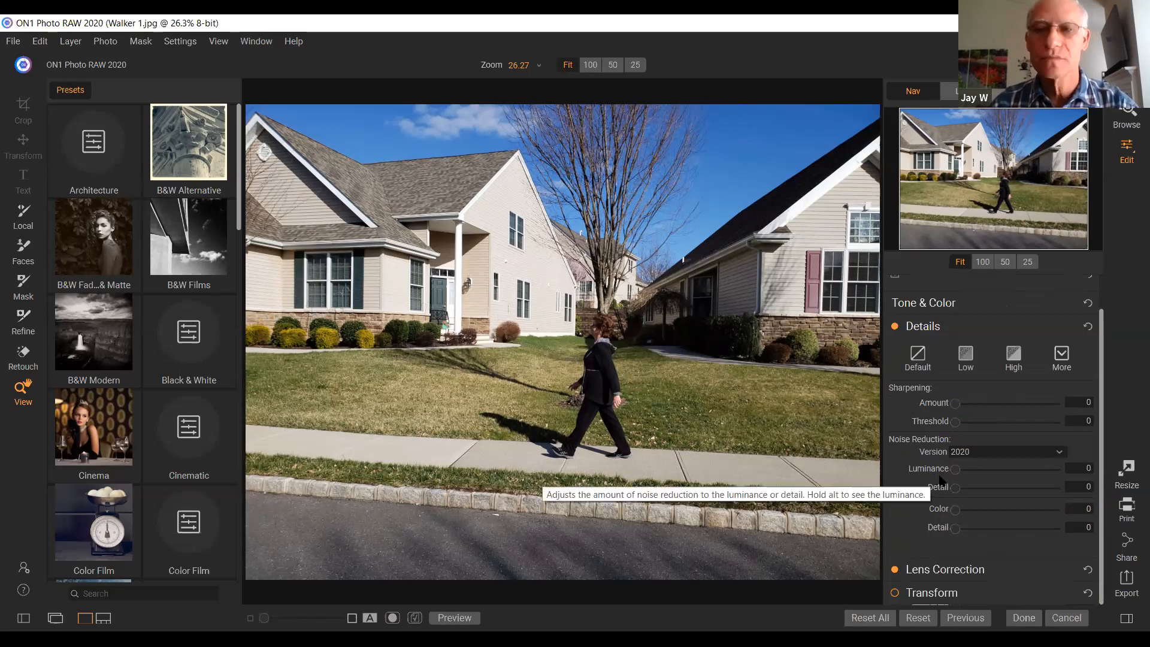
# - Try Lens Correction distortion values of -80 and 5, and reset the distortion to 0
pyautogui.click(921, 571)
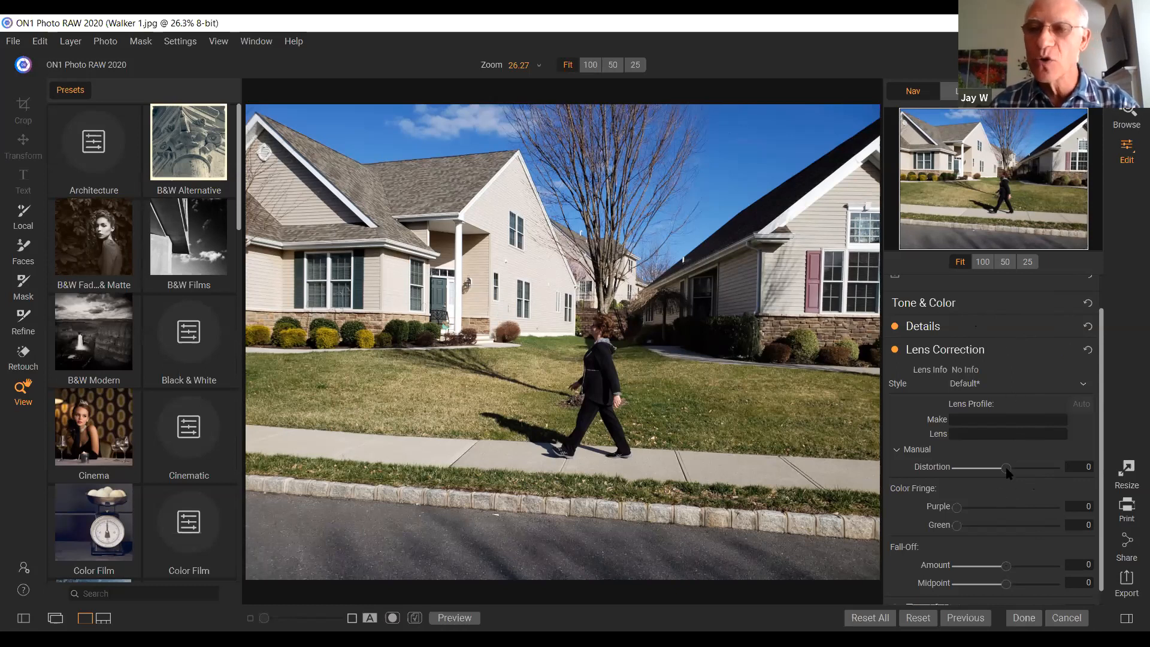
pyautogui.moveTo(1007, 471); pyautogui.dragTo(962, 466)
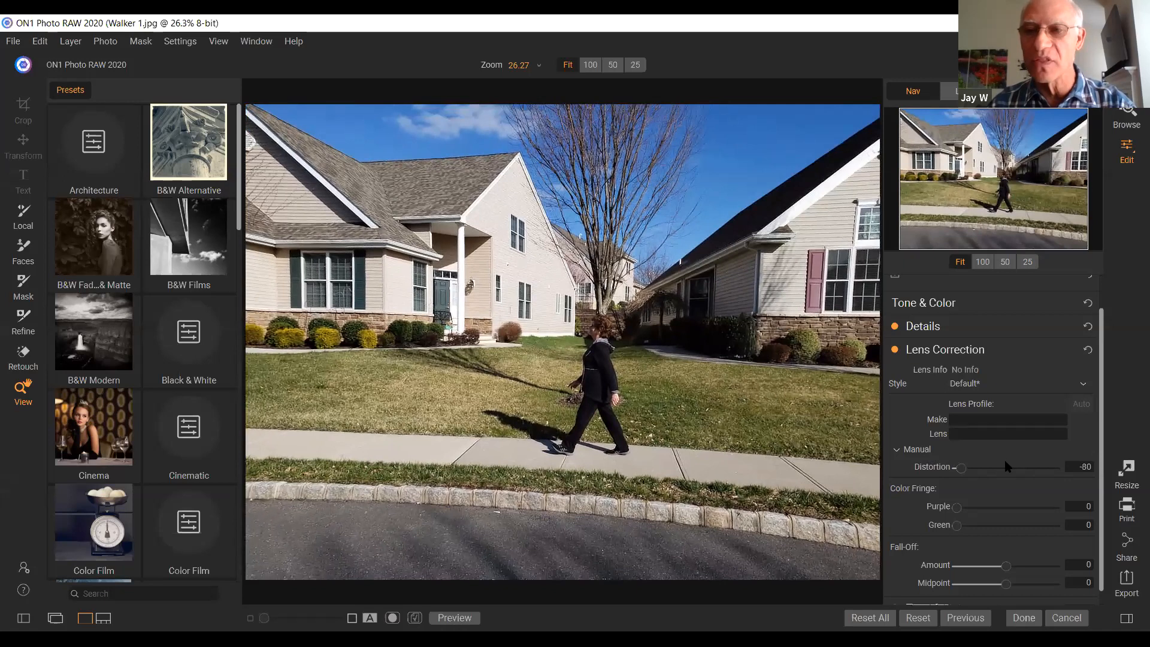
pyautogui.click(1008, 467)
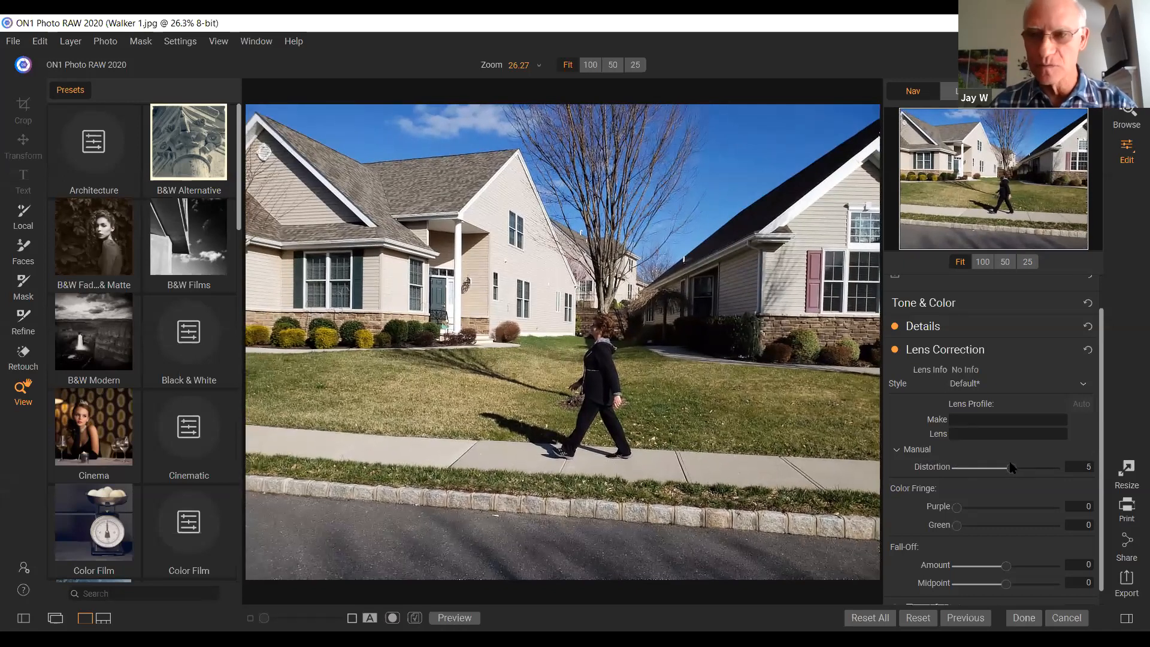
pyautogui.doubleClick(933, 468)
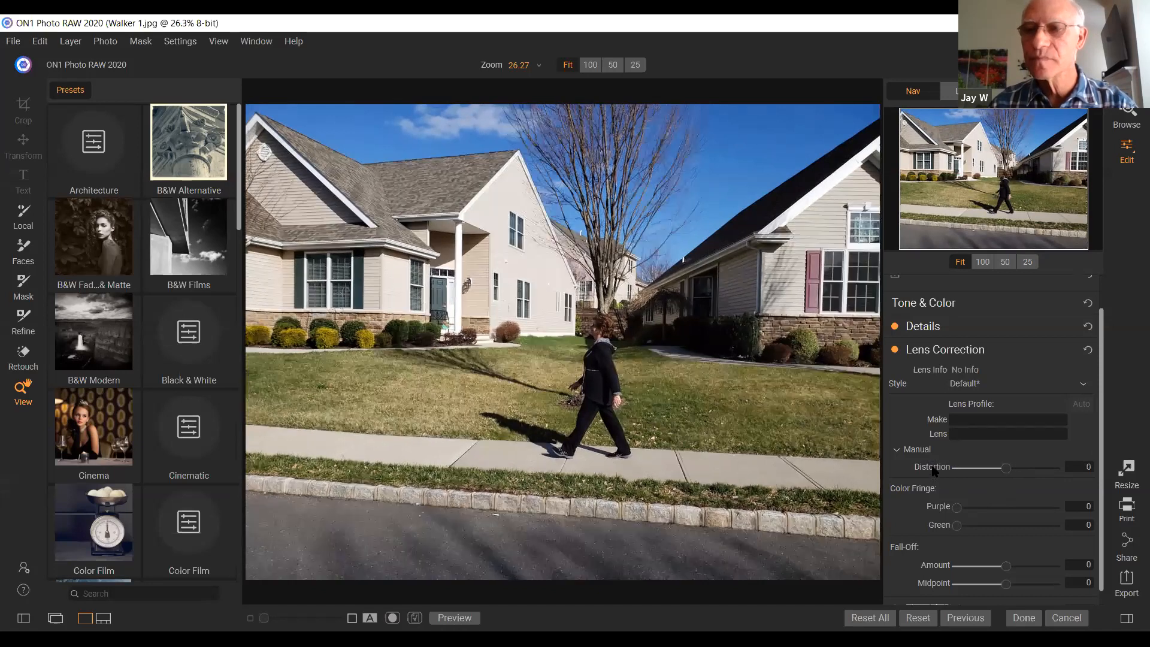
# - Turn on the Transform adjustment, try its vertical and horizontal perspective settings, and reset both to 0
pyautogui.scroll(-1, 977, 488)
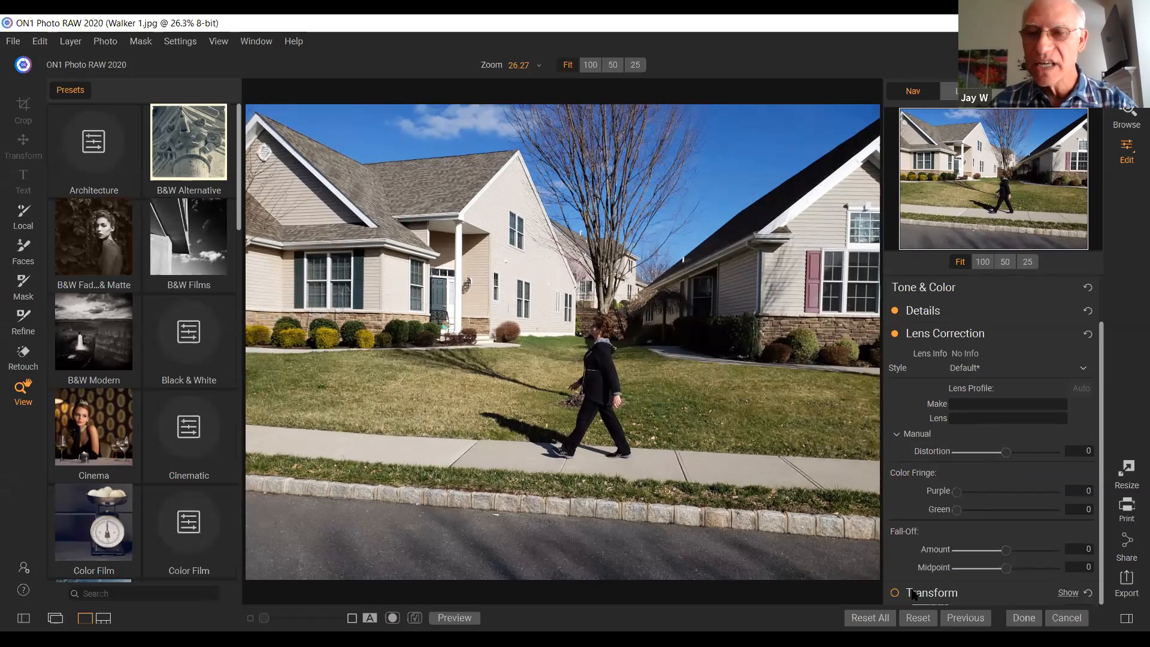
pyautogui.click(933, 593)
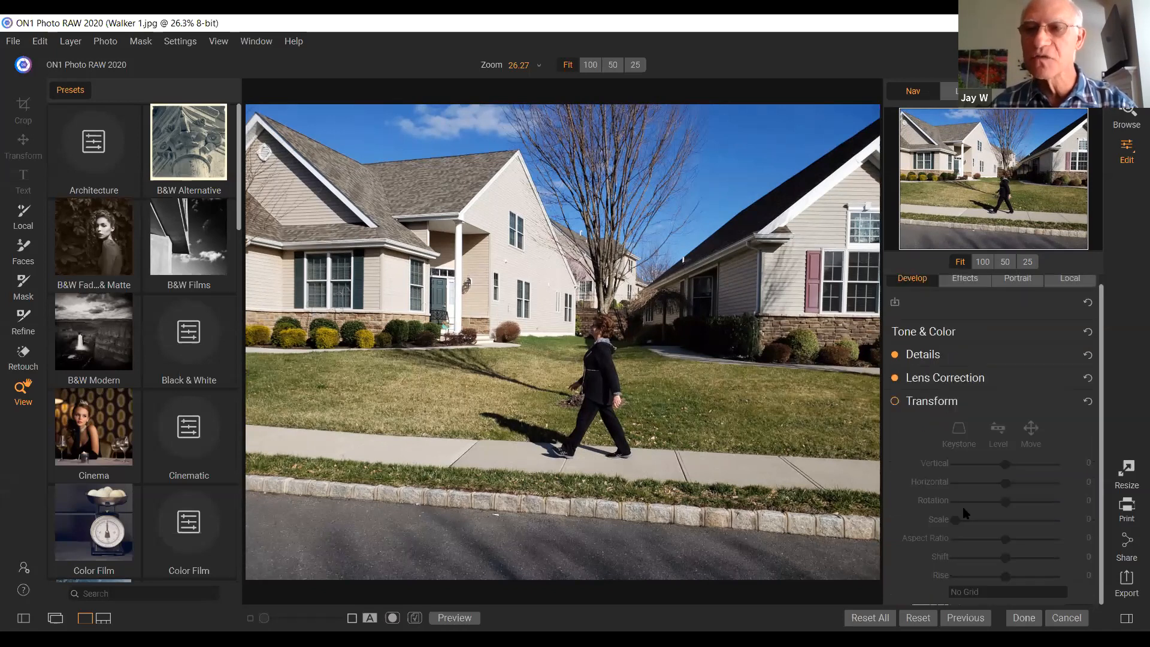
pyautogui.click(893, 402)
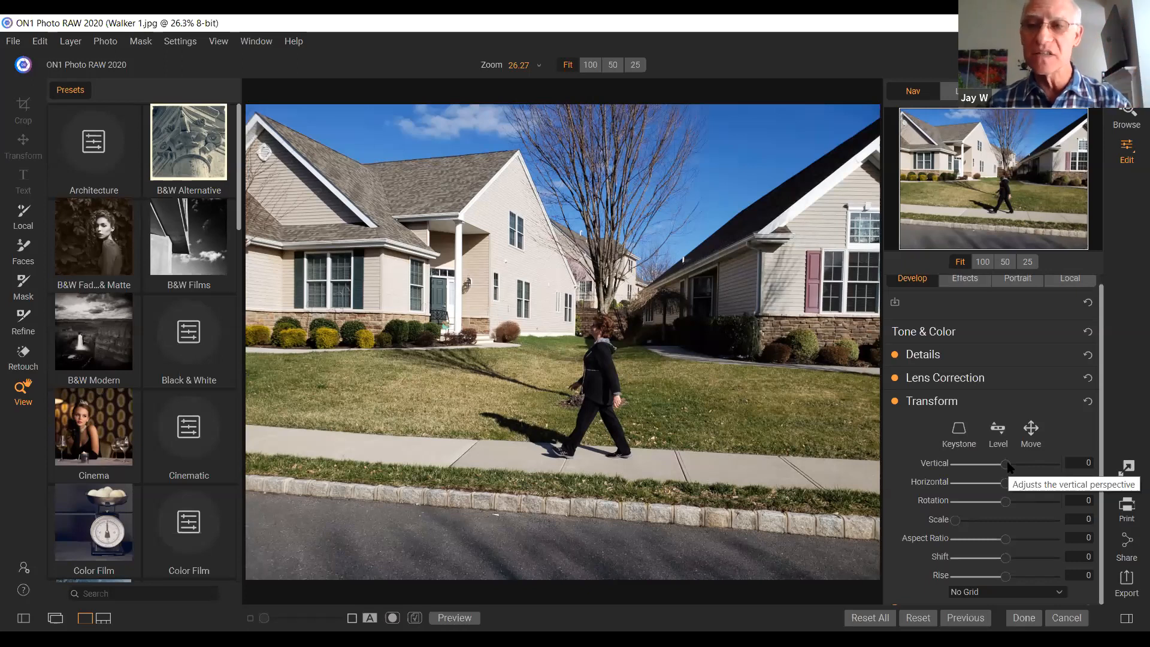
pyautogui.moveTo(1008, 465)
pyautogui.mouseDown()
pyautogui.moveTo(994, 468)
pyautogui.moveTo(1035, 468)
pyautogui.moveTo(1004, 467)
pyautogui.moveTo(1006, 485)
pyautogui.moveTo(1021, 483)
pyautogui.moveTo(1006, 478)
pyautogui.mouseUp()
pyautogui.doubleClick(924, 482)
pyautogui.doubleClick(932, 463)
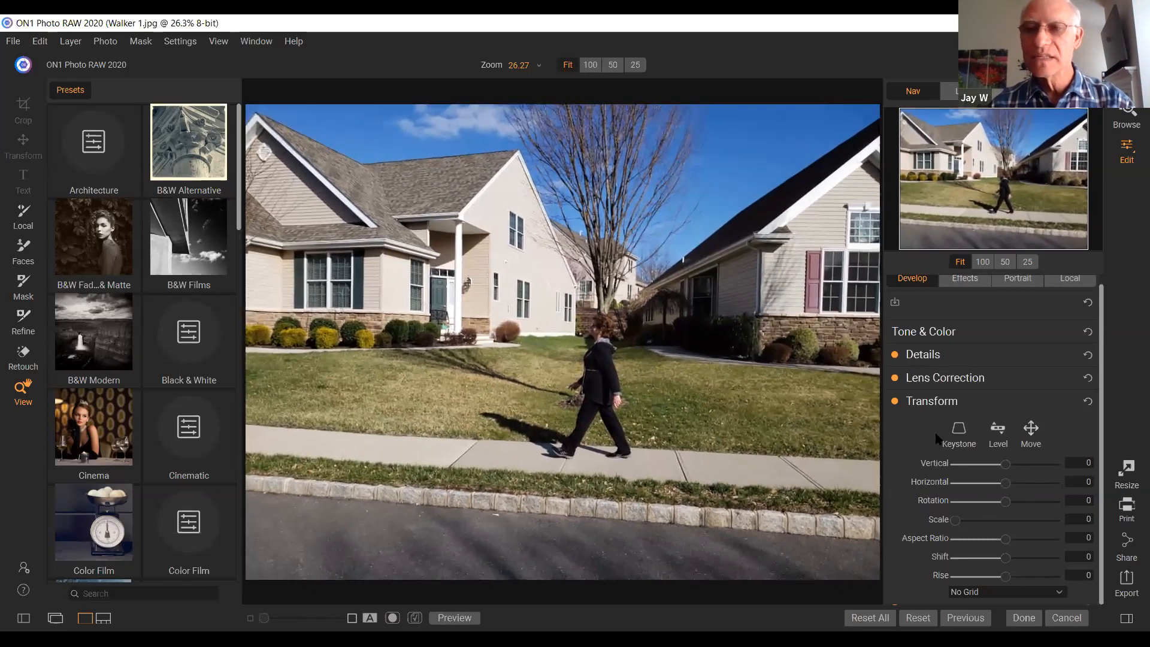
# - Try an exposure of -0.25 and a contrast of -1 in Tone & Color, and reset both to 0
pyautogui.scroll(1, 967, 363)
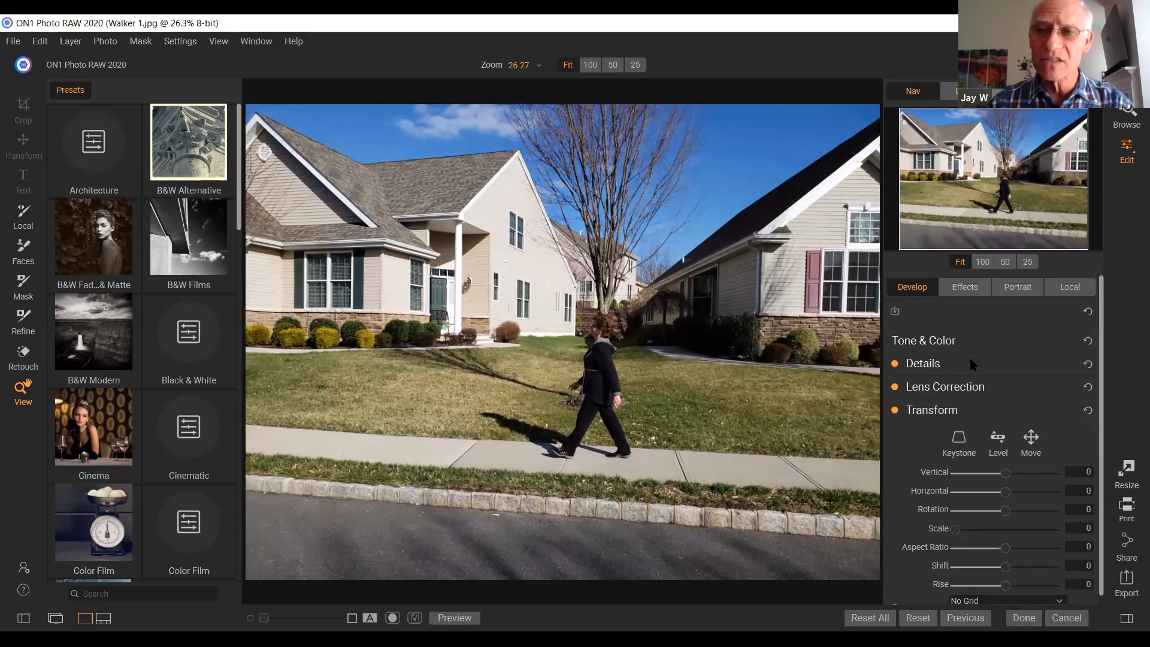
pyautogui.click(936, 344)
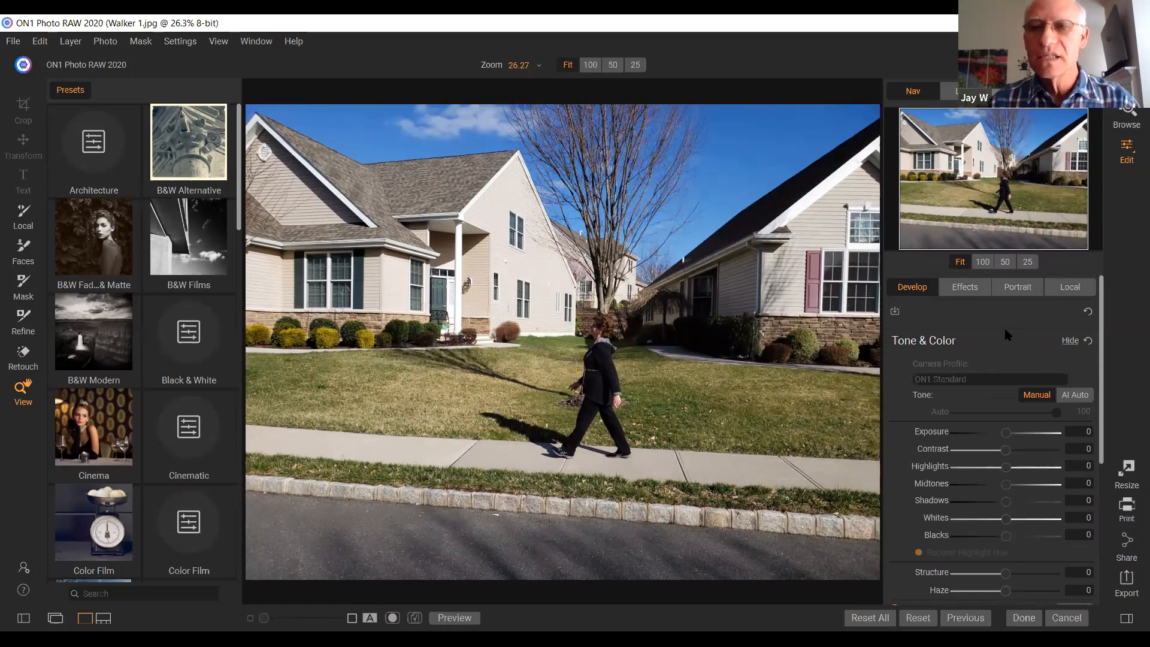
pyautogui.scroll(-1, 1007, 336)
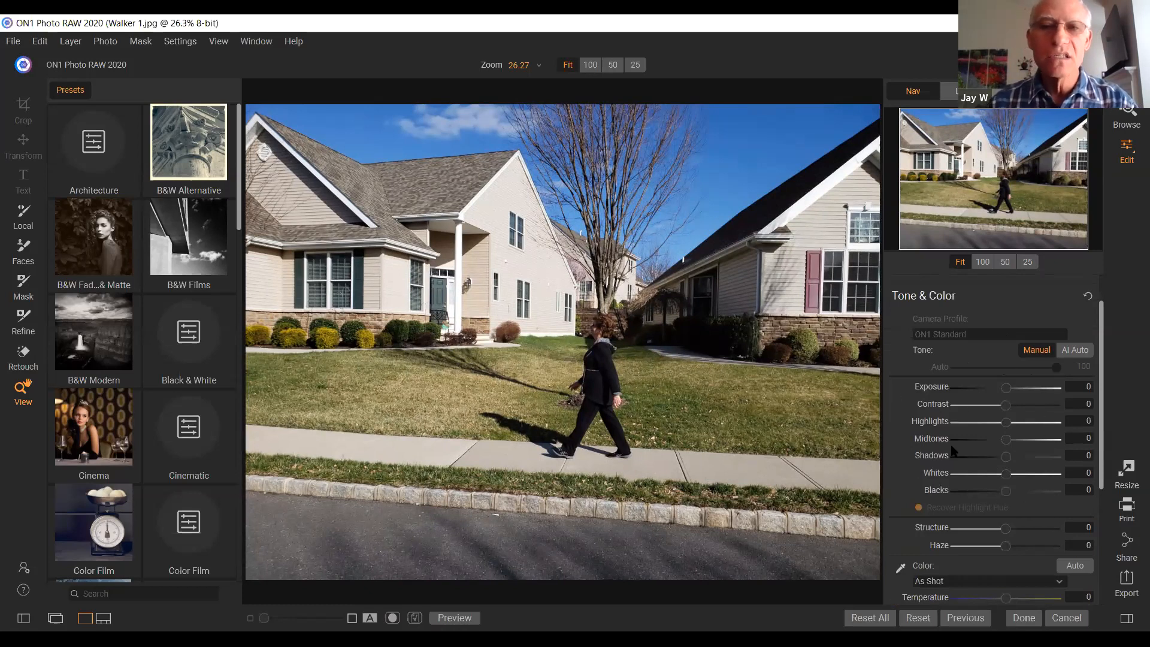
pyautogui.click(1006, 390)
pyautogui.moveTo(1017, 389)
pyautogui.mouseDown()
pyautogui.moveTo(1029, 391)
pyautogui.moveTo(1001, 390)
pyautogui.moveTo(1014, 393)
pyautogui.moveTo(1004, 423)
pyautogui.moveTo(1012, 406)
pyautogui.moveTo(1049, 405)
pyautogui.moveTo(978, 404)
pyautogui.moveTo(1006, 404)
pyautogui.mouseUp()
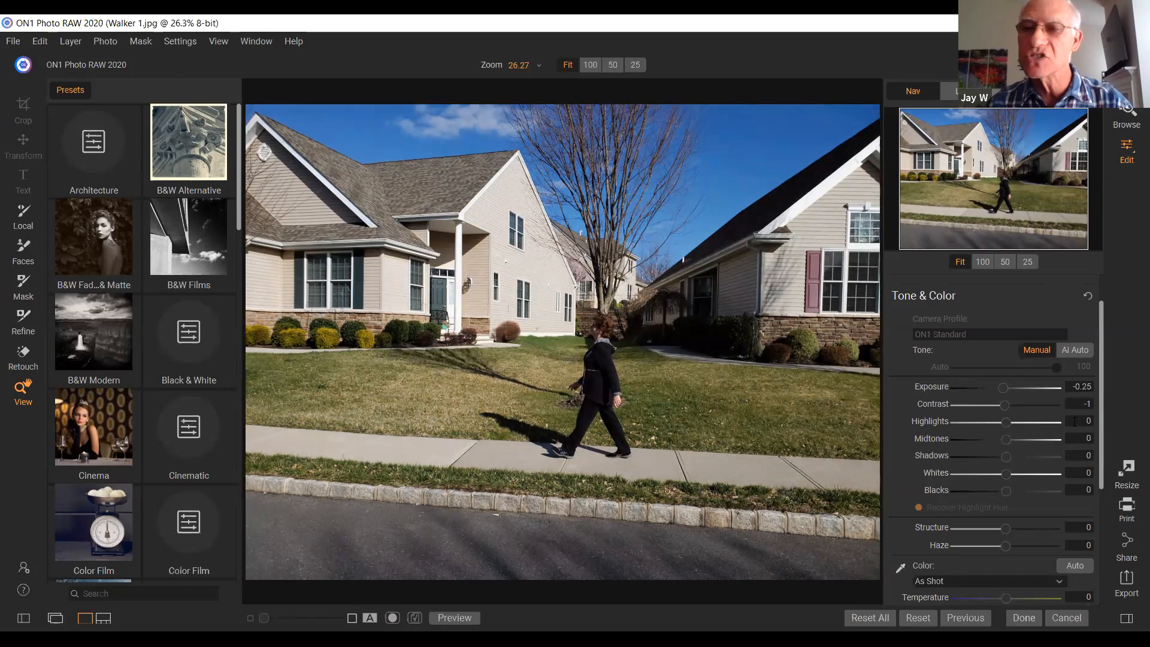
pyautogui.doubleClick(931, 388)
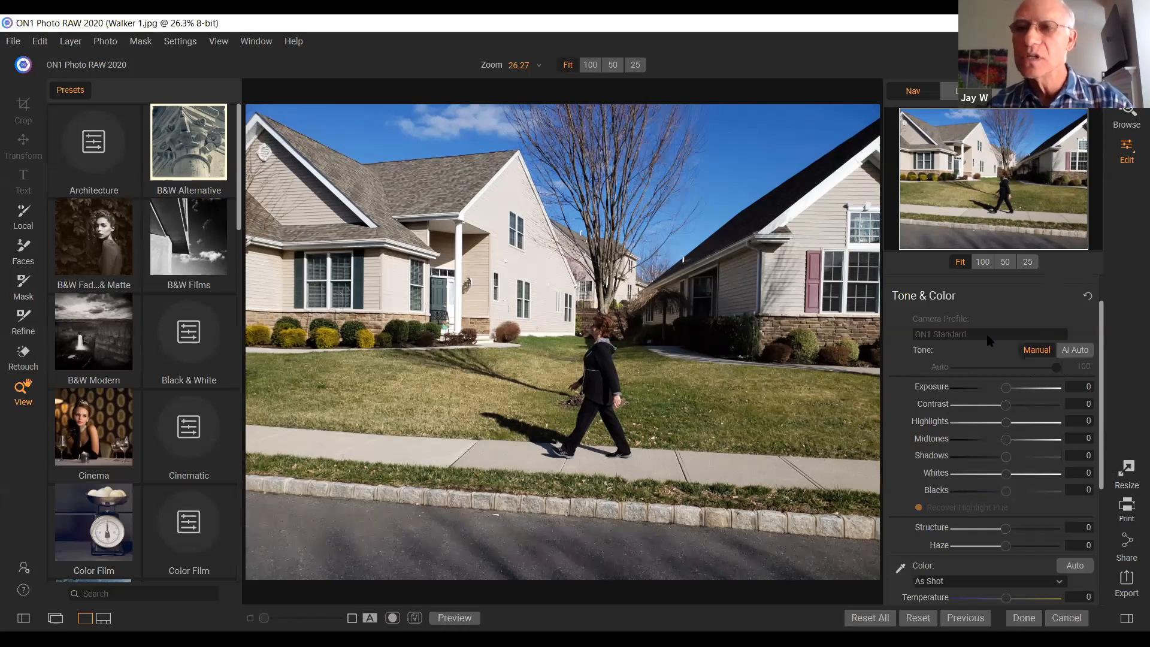
# - Open the Local adjustments, reset the adjustment's exposure, and set it to -1.3
pyautogui.scroll(1, 1000, 314)
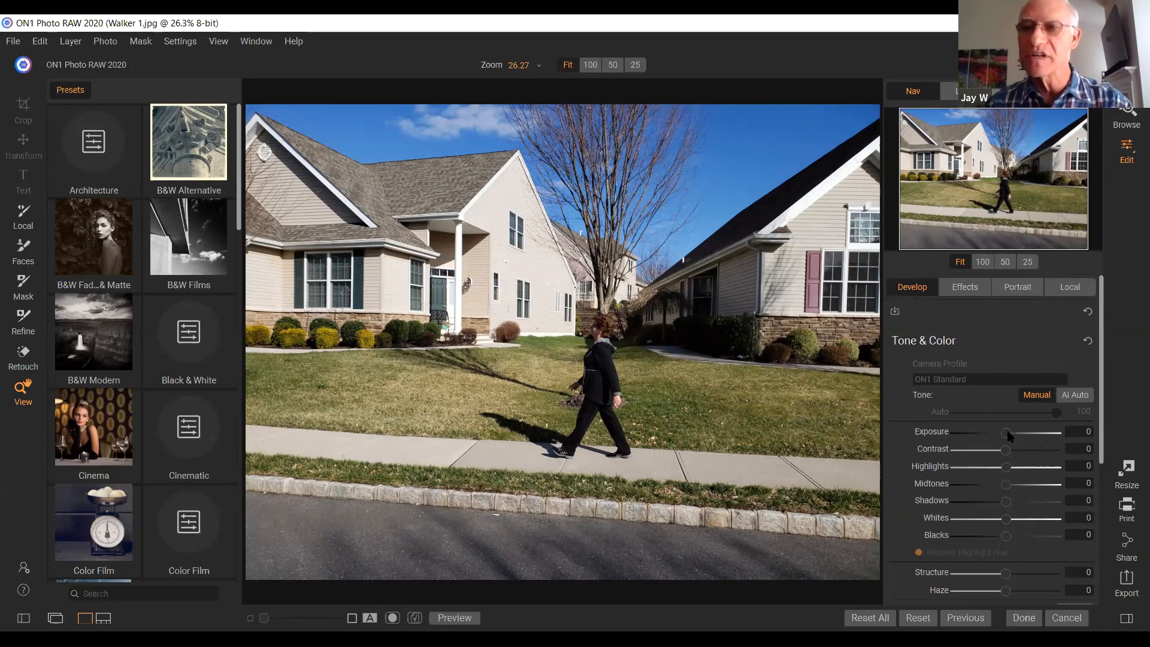
pyautogui.click(1071, 288)
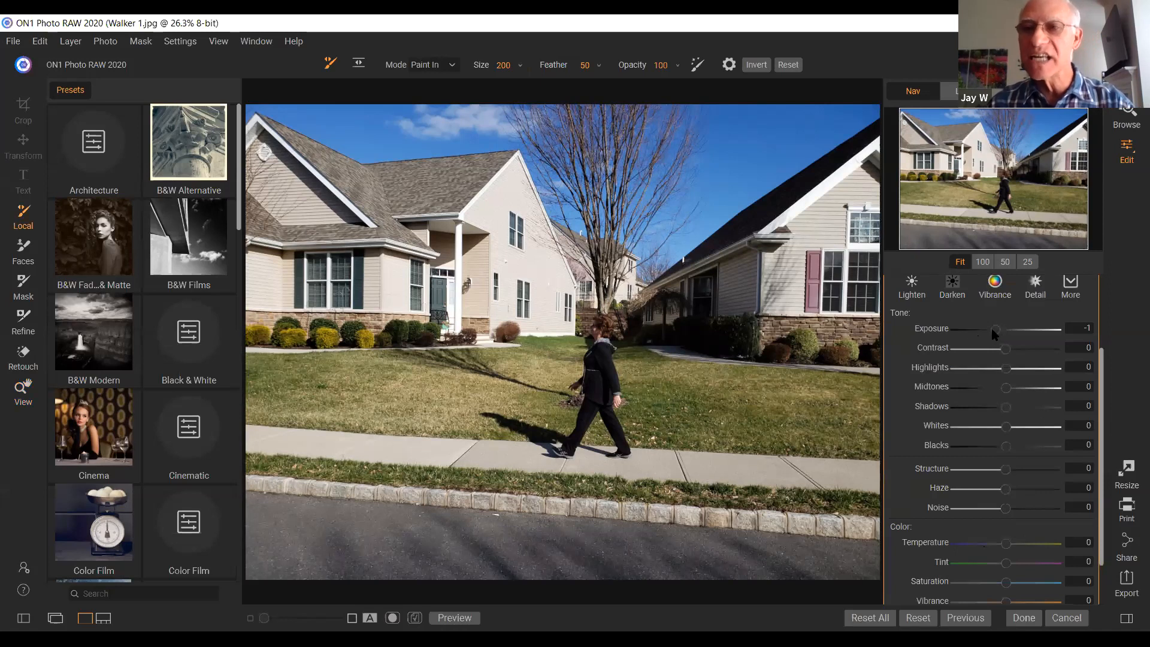
pyautogui.doubleClick(944, 330)
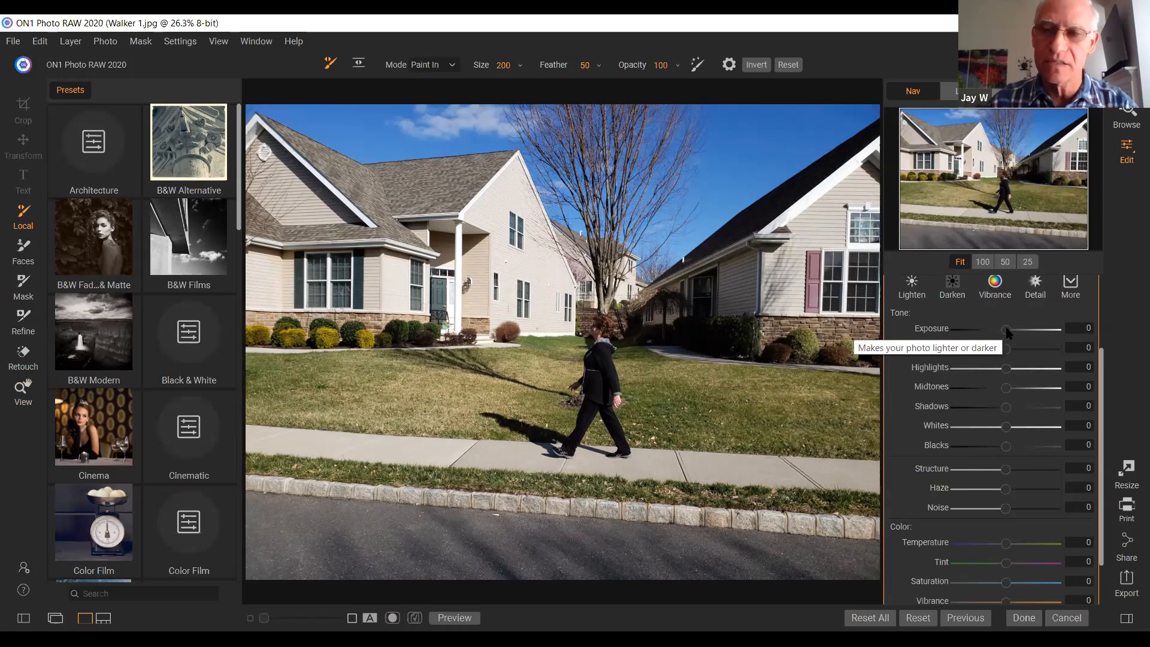
pyautogui.moveTo(1008, 333); pyautogui.dragTo(993, 333)
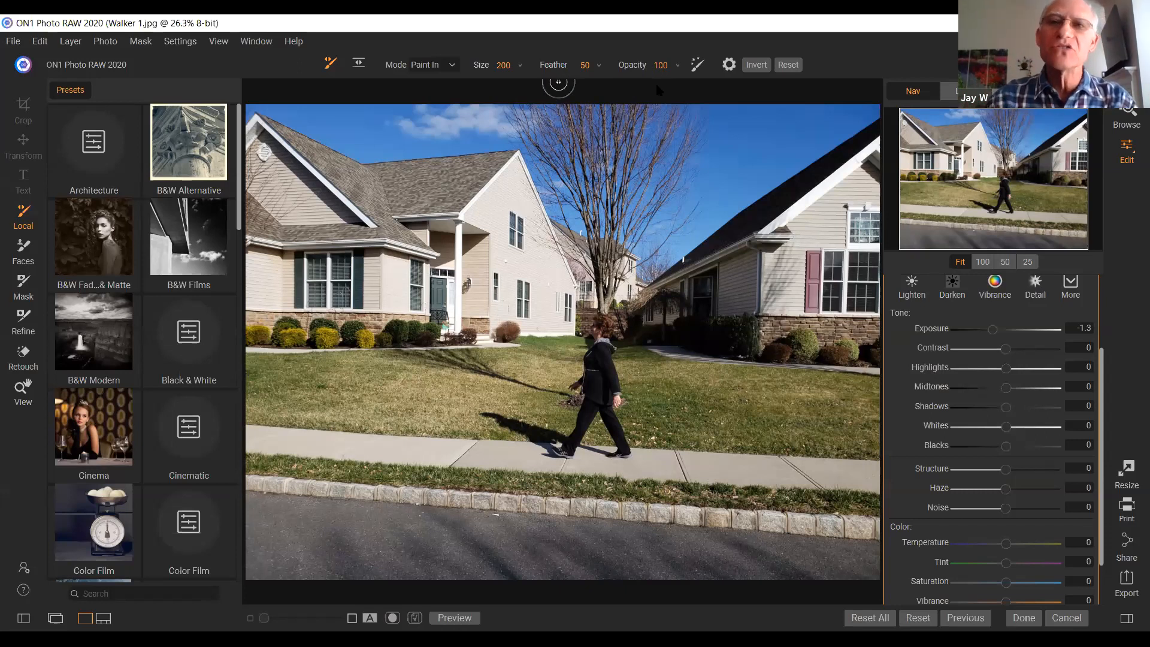
# - Check the brush opacity at 100, and paint the darkening adjustment over the side wall of the gabled house
pyautogui.click(678, 65)
pyautogui.moveTo(675, 81)
pyautogui.mouseDown()
pyautogui.moveTo(623, 82)
pyautogui.moveTo(686, 83)
pyautogui.mouseUp()
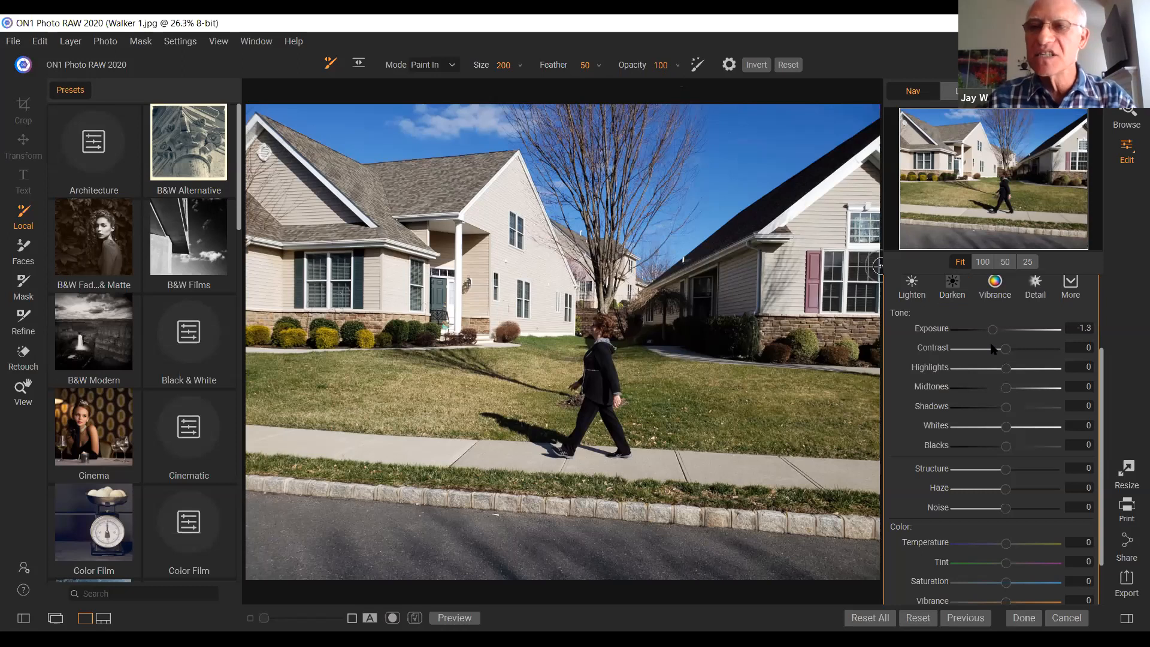
pyautogui.scroll(2, 992, 349)
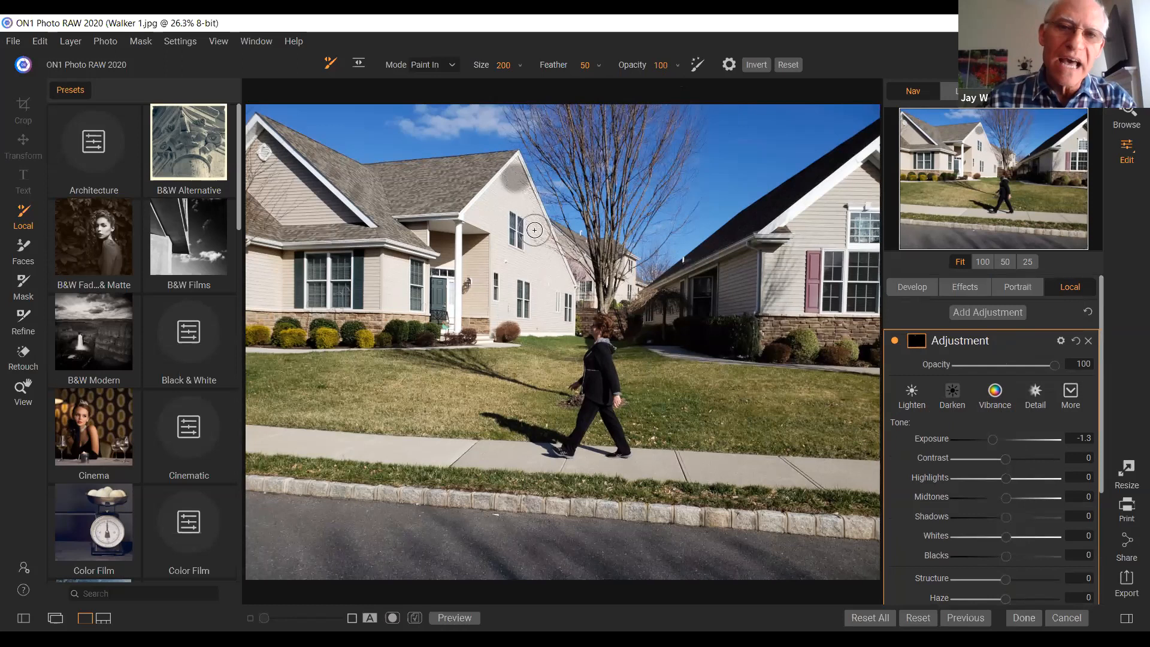
pyautogui.moveTo(552, 271)
pyautogui.mouseDown()
pyautogui.moveTo(512, 183)
pyautogui.moveTo(494, 193)
pyautogui.moveTo(480, 217)
pyautogui.moveTo(504, 223)
pyautogui.moveTo(509, 319)
pyautogui.moveTo(529, 315)
pyautogui.moveTo(549, 330)
pyautogui.moveTo(559, 300)
pyautogui.moveTo(522, 201)
pyautogui.moveTo(516, 228)
pyautogui.moveTo(537, 309)
pyautogui.moveTo(537, 297)
pyautogui.mouseUp()
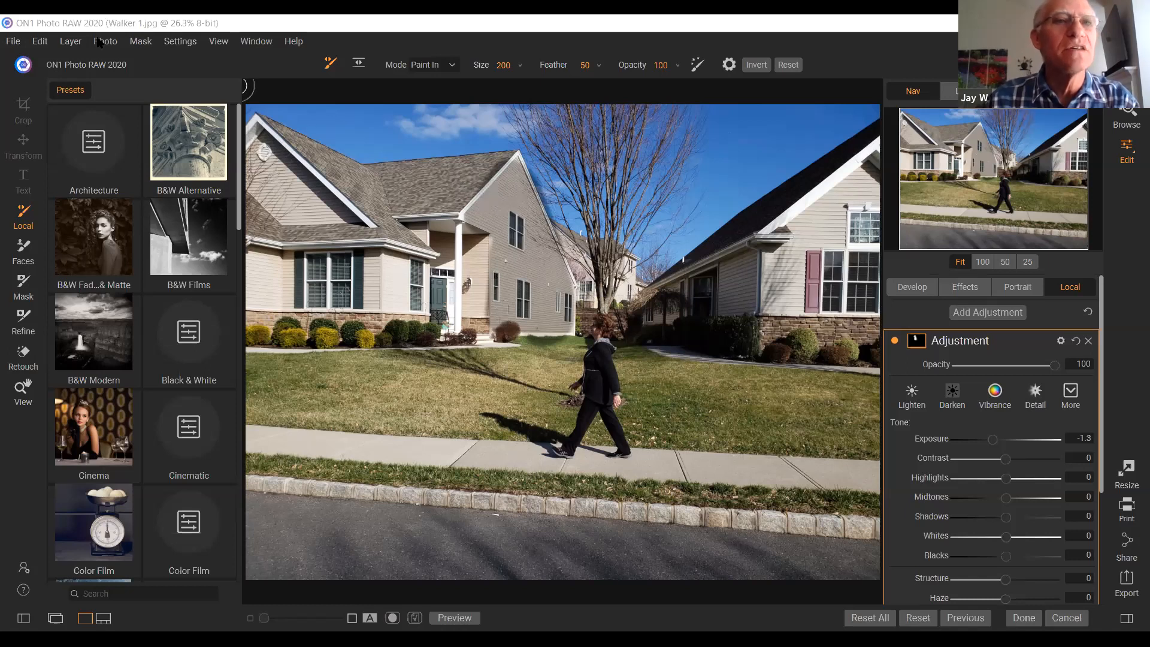
# - Undo the darkening brush strokes on the side wall of the gabled house
pyautogui.click(45, 43)
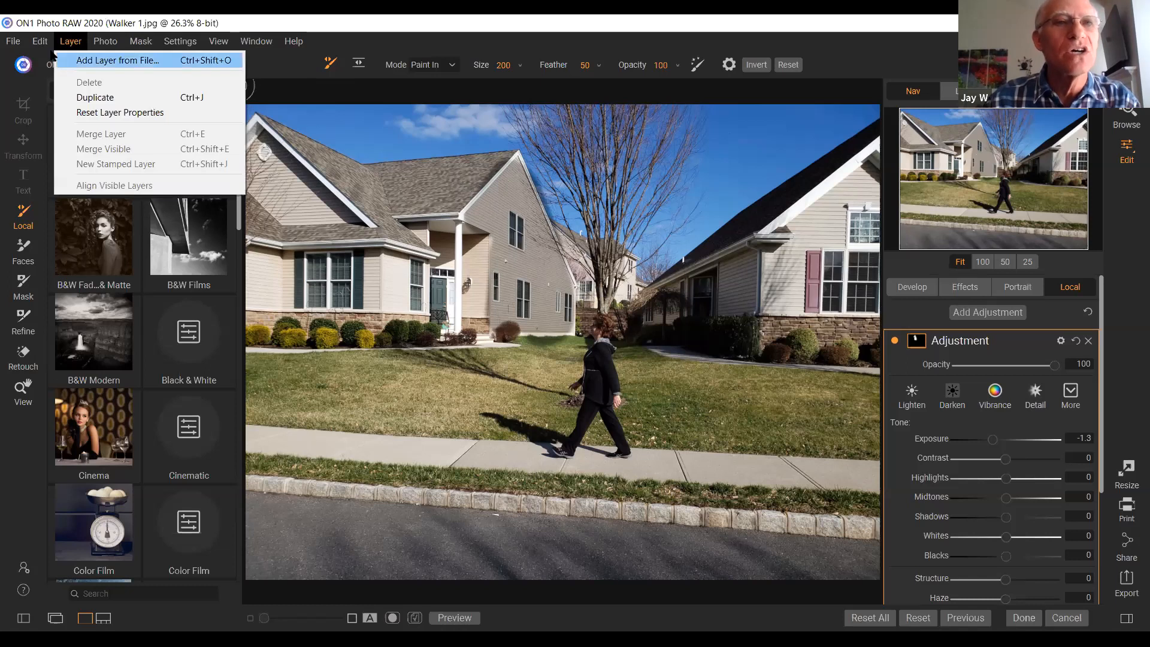
pyautogui.click(54, 64)
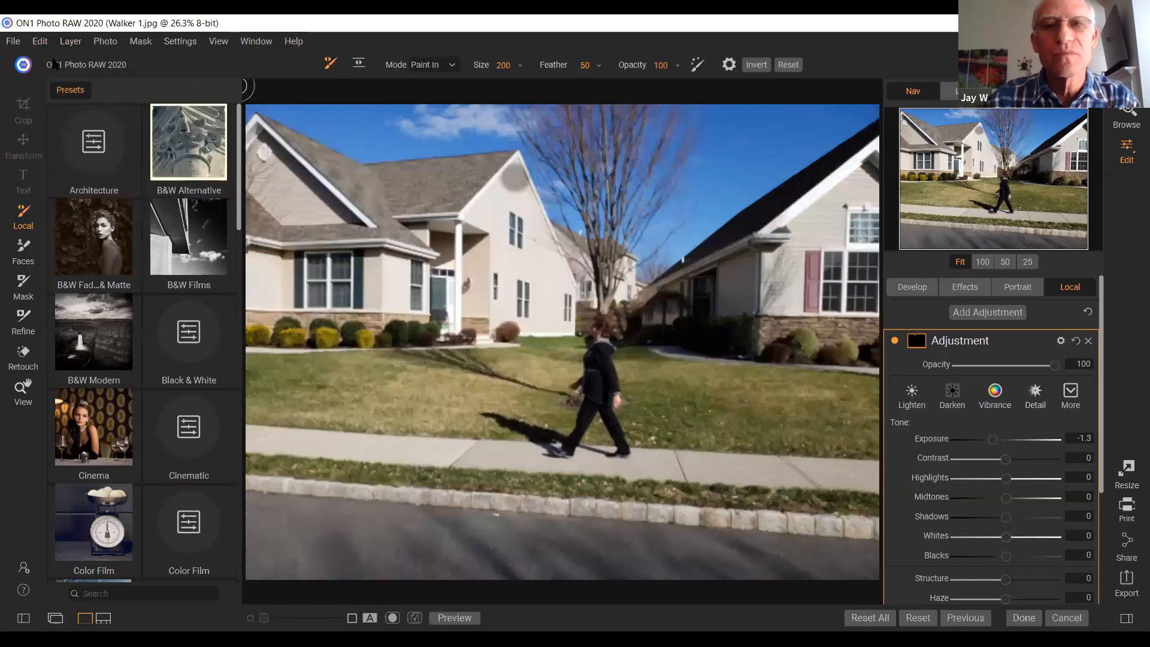
pyautogui.click(40, 42)
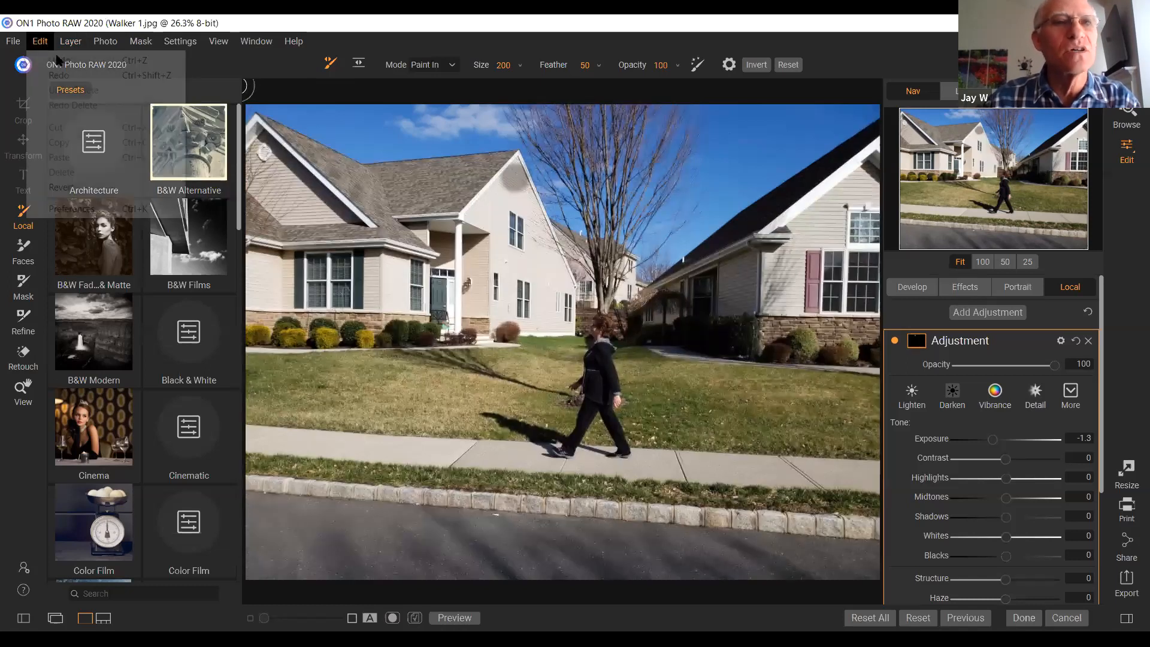
pyautogui.click(66, 64)
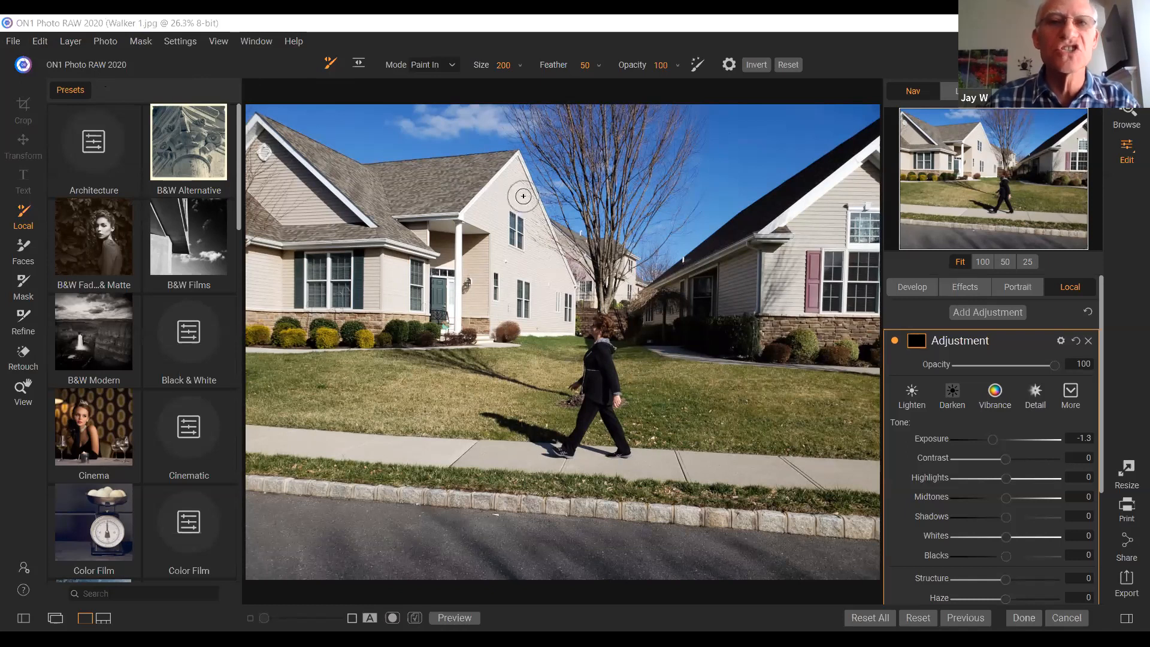
# - Enlarge the adjustment brush to size 300, shrink it to 175, and enlarge it again to 250
pyautogui.click(520, 66)
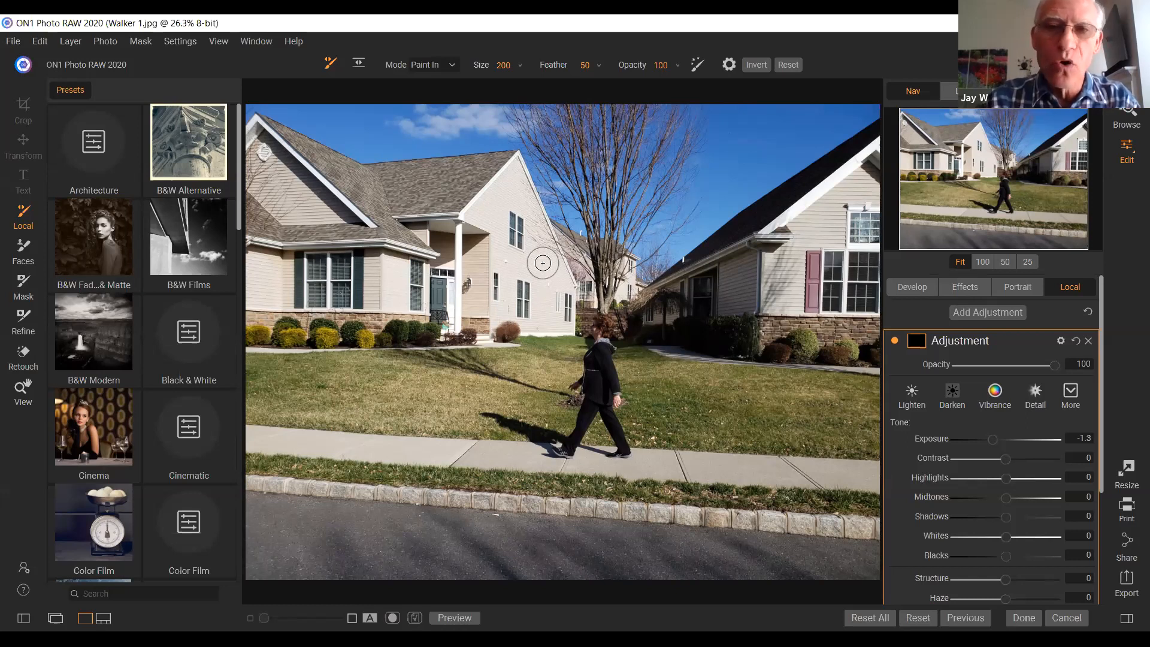
pyautogui.press(']')
pyautogui.press(']')
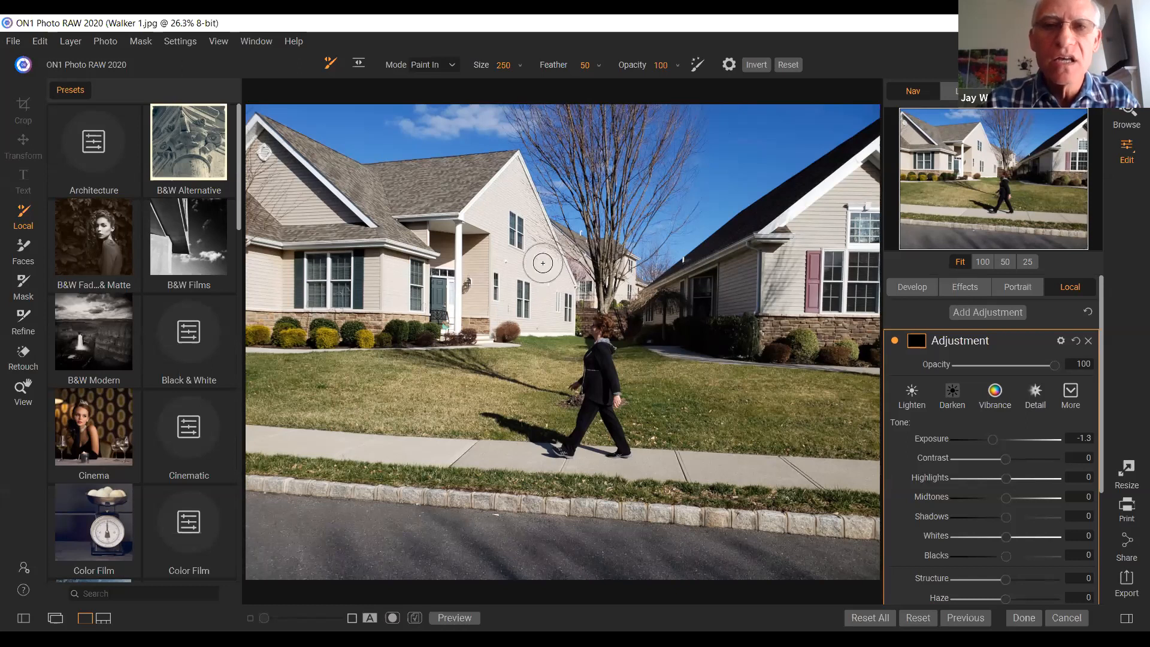
pyautogui.press(']')
pyautogui.press('[')
pyautogui.press('[')
pyautogui.press('[')
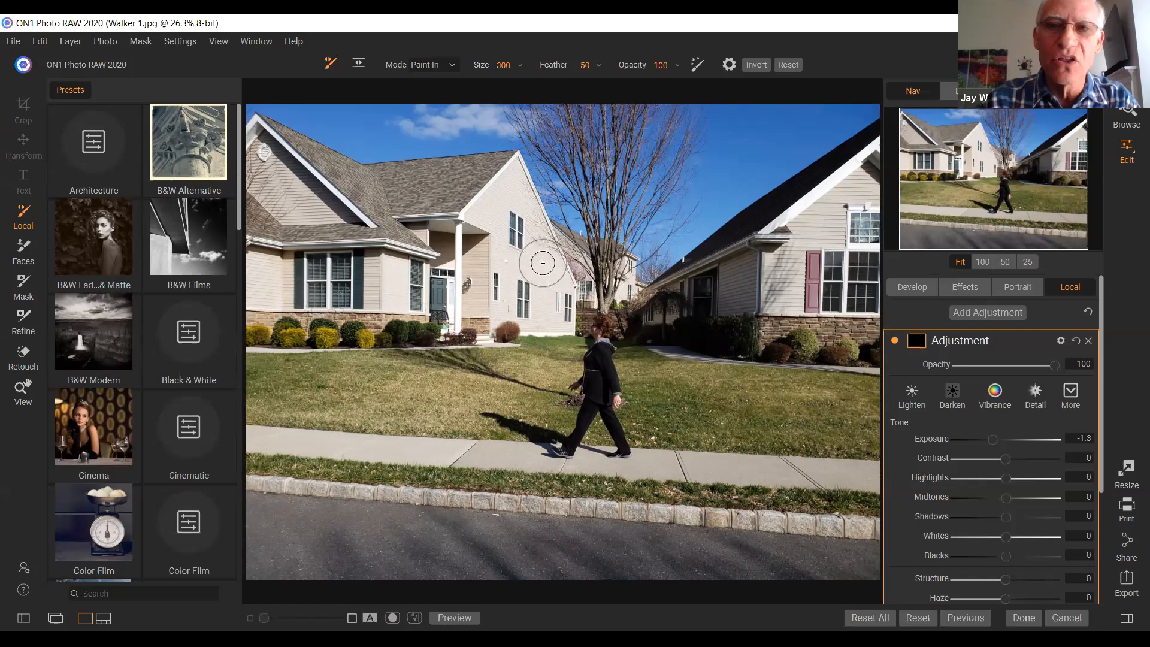
pyautogui.press('[')
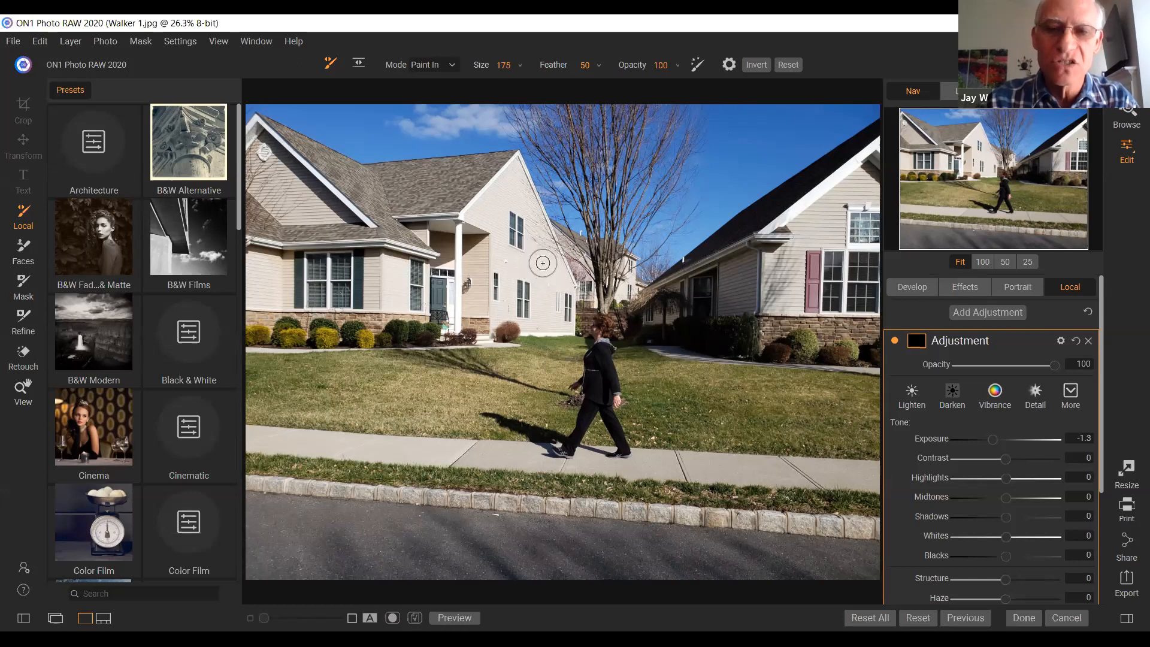
pyautogui.press(']')
pyautogui.press(']')
pyautogui.press(']')
pyautogui.press(']')
pyautogui.press(']')
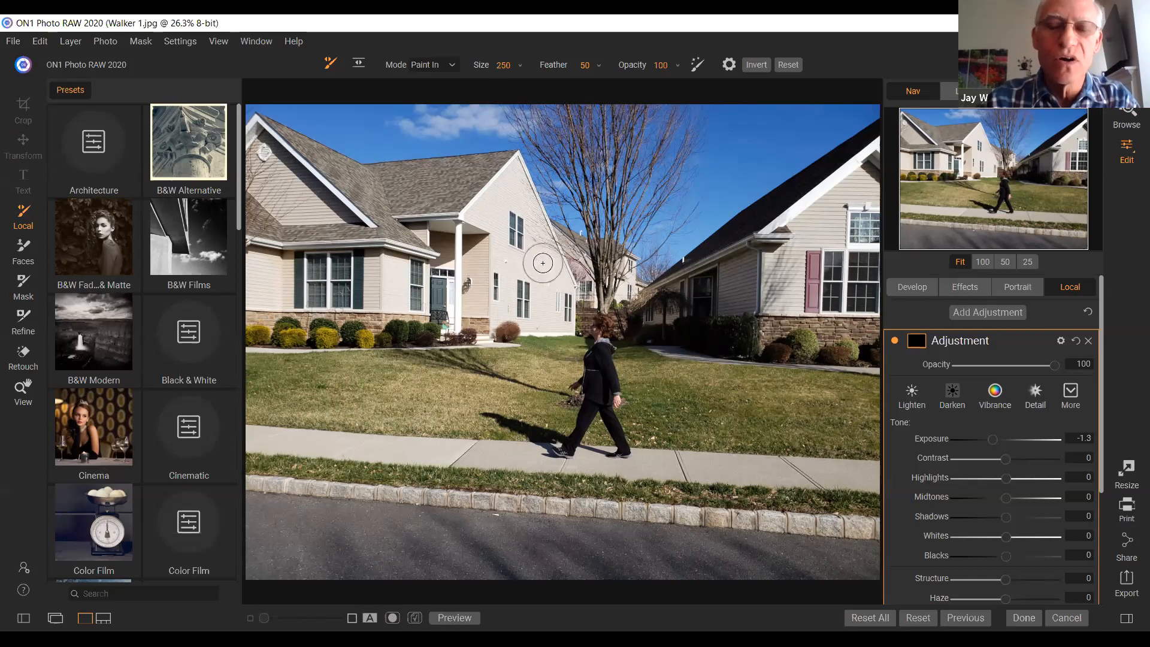
# - Enlarge the adjustment brush to size 350, and zoom in on the walking woman and back out
pyautogui.press(']')
pyautogui.press(']')
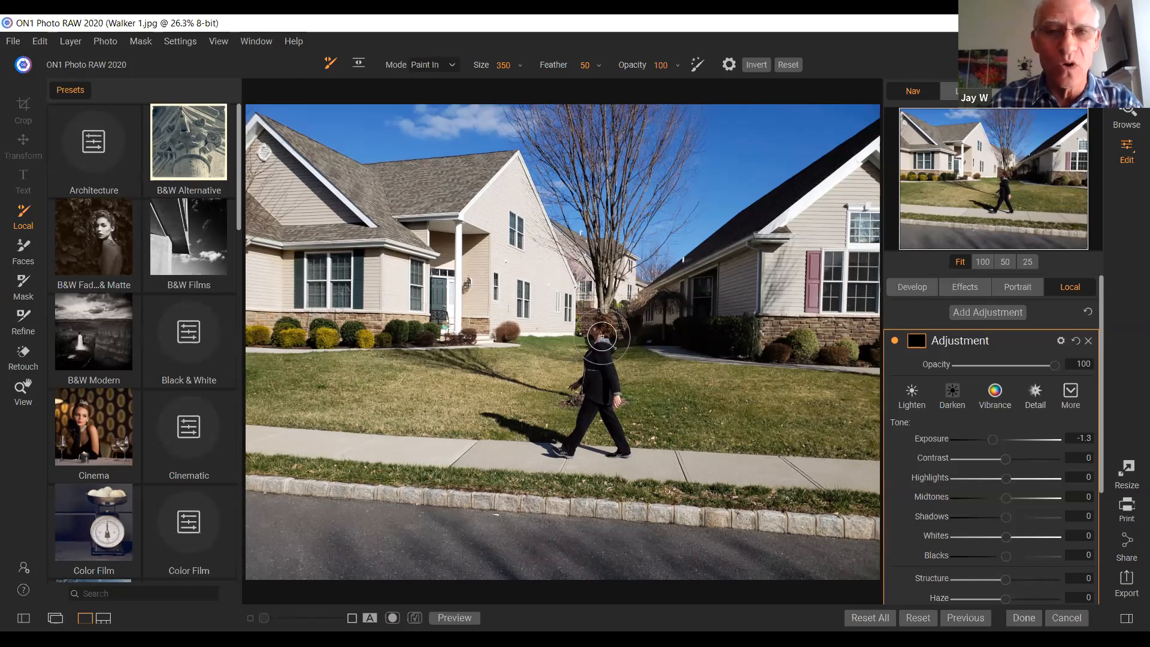
pyautogui.scroll(2, 602, 336)
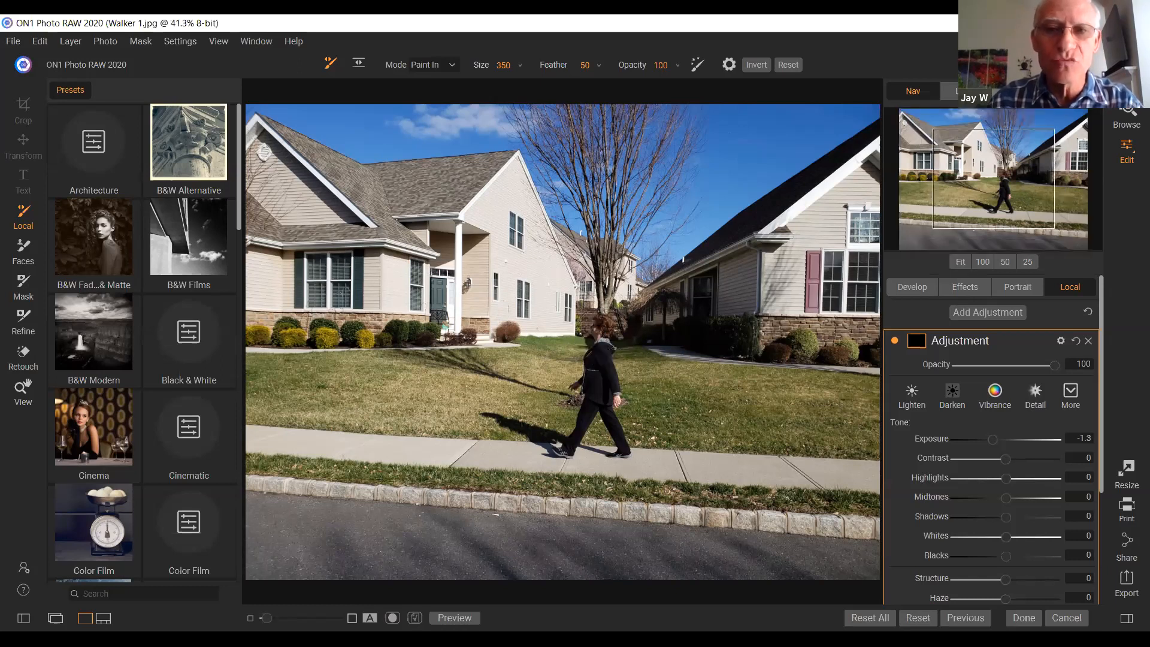
pyautogui.scroll(4, 603, 336)
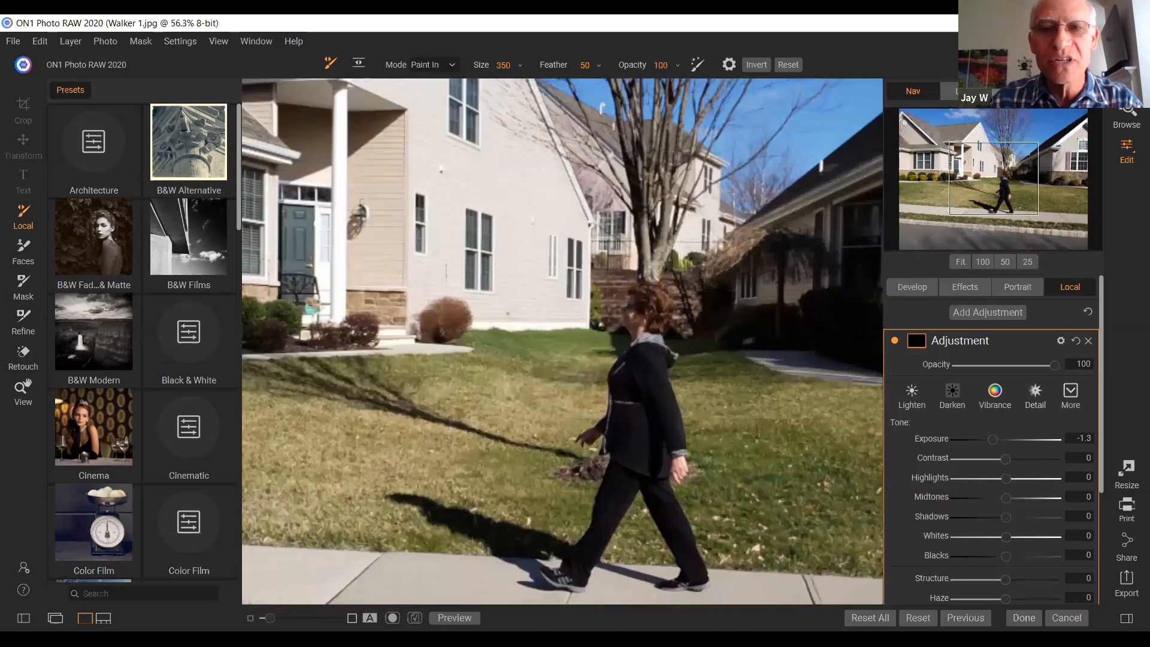
pyautogui.scroll(1, 601, 335)
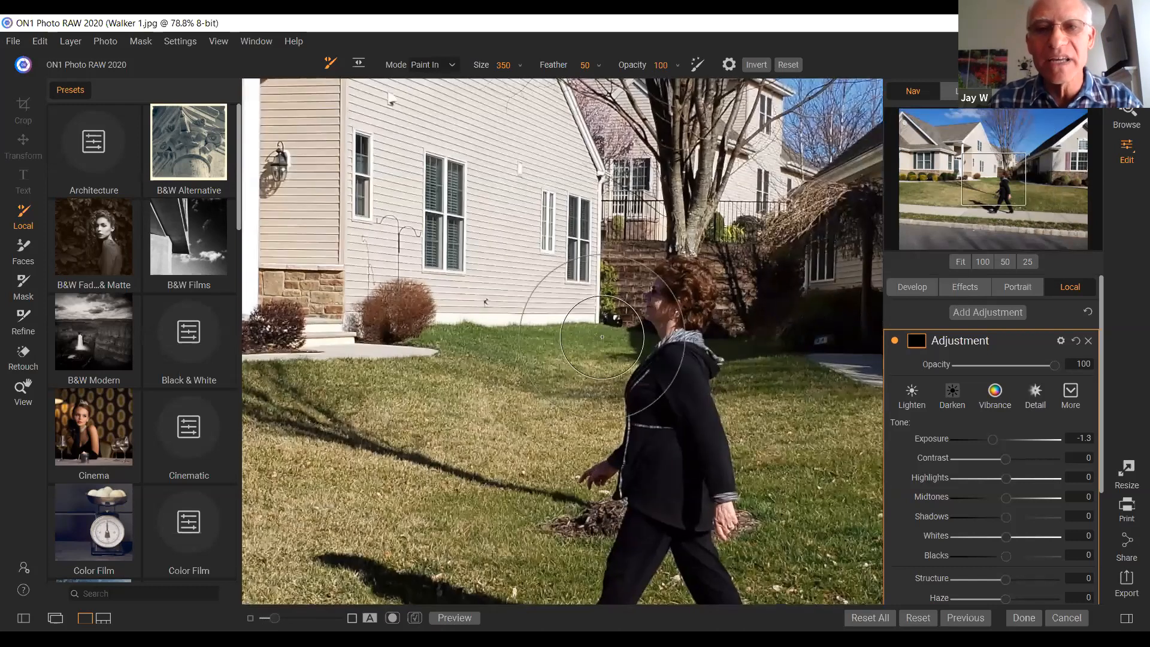
pyautogui.scroll(-1, 602, 336)
pyautogui.scroll(-4, 602, 337)
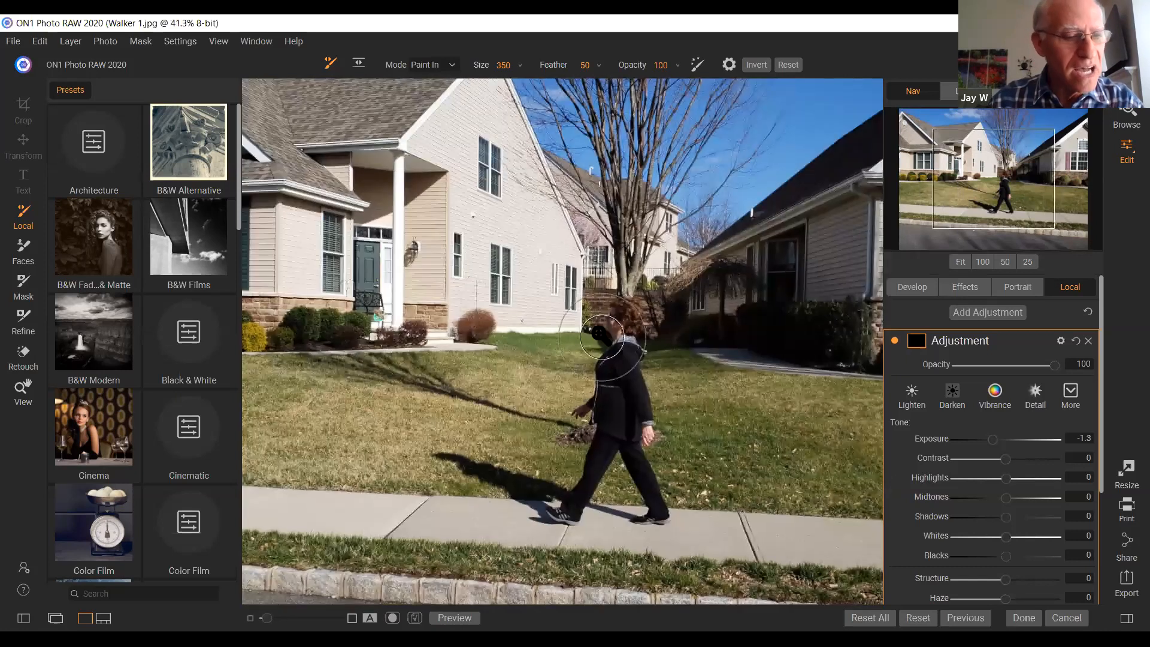
pyautogui.scroll(-1, 603, 336)
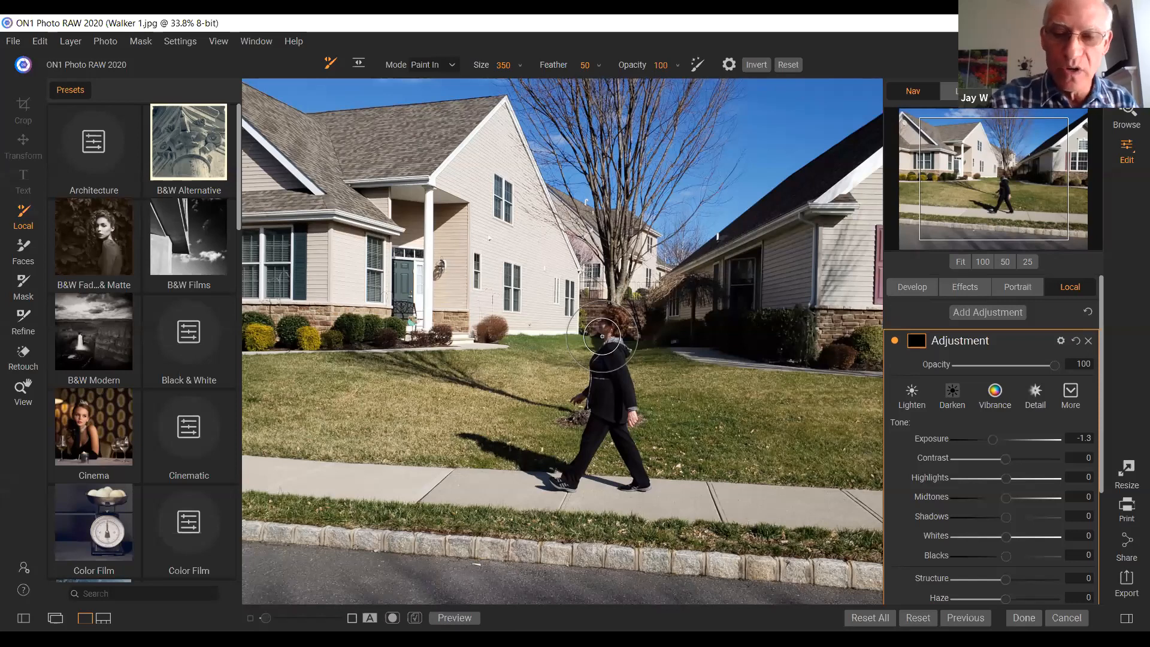
# - Zoom the photo out to 12.5% and in to 65%, and inspect the houses on both sides at that magnification
pyautogui.hotkey('ctrl', '-')
pyautogui.hotkey('ctrl', '-')
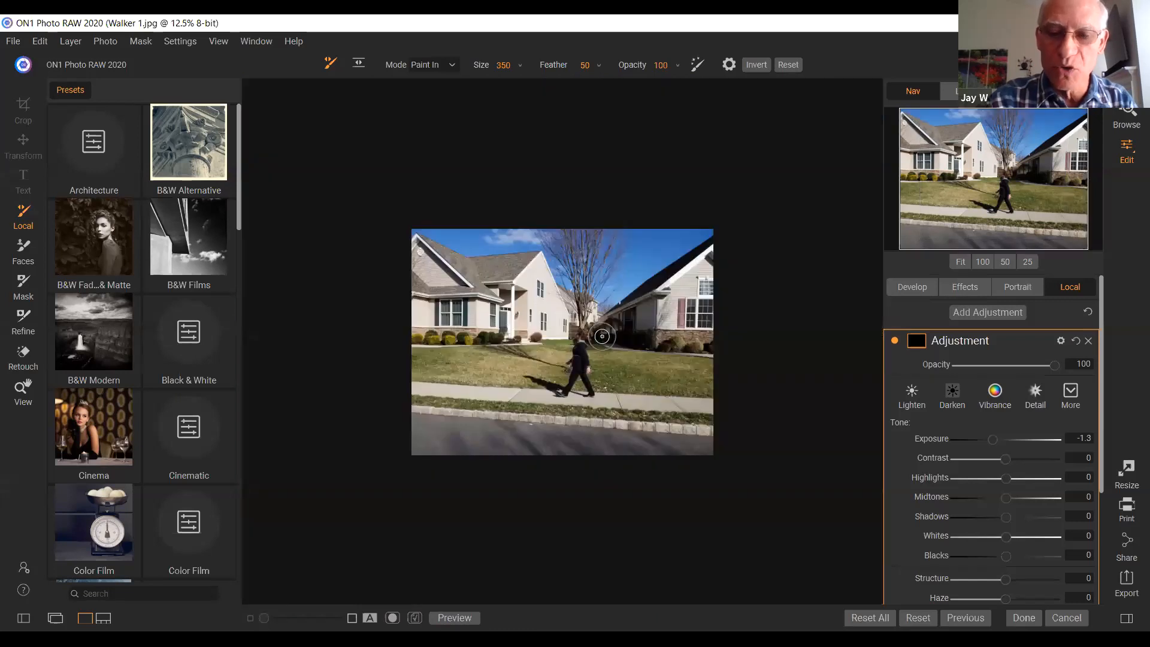
pyautogui.hotkey('ctrl', '+')
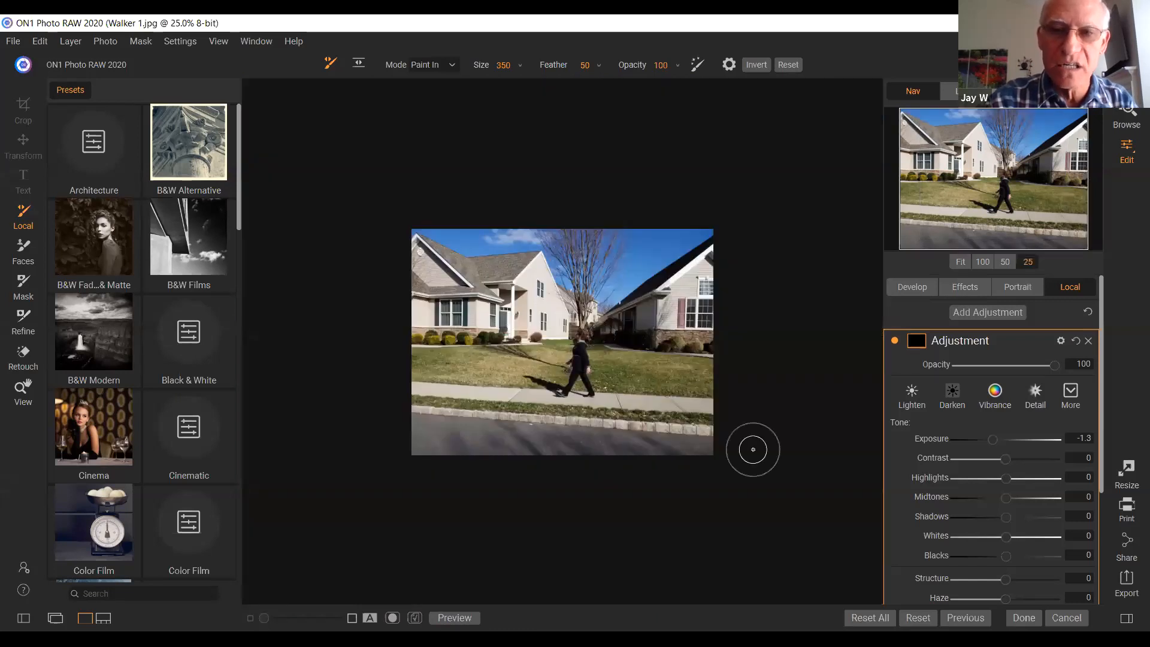
pyautogui.hotkey('ctrl', '+')
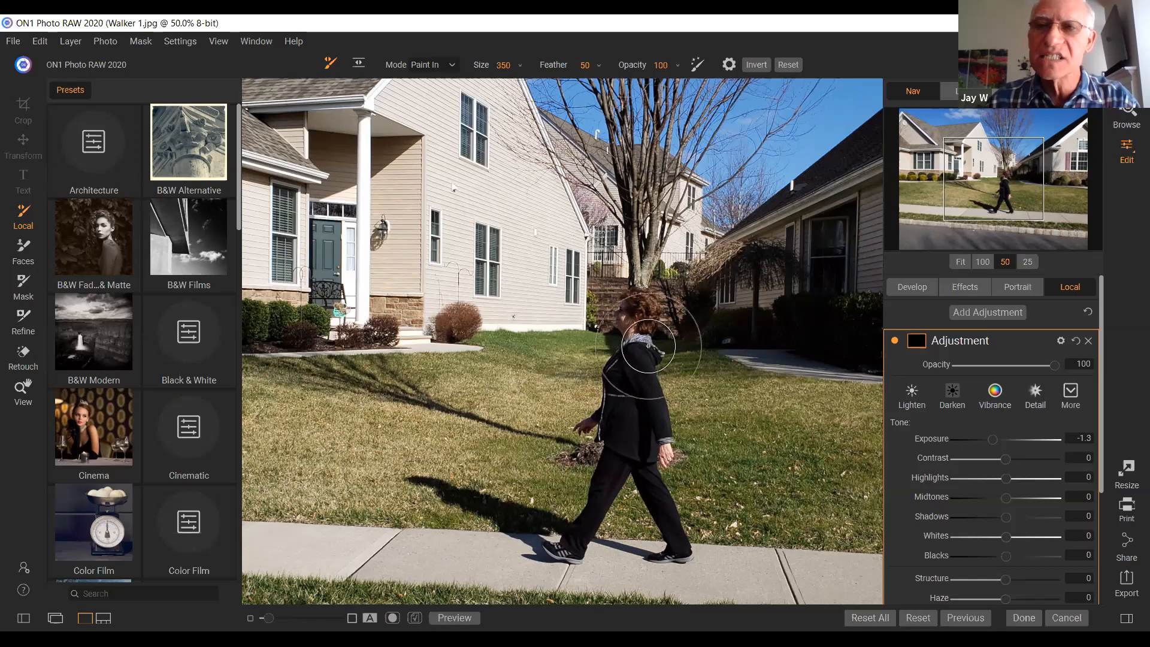
pyautogui.scroll(1, 648, 345)
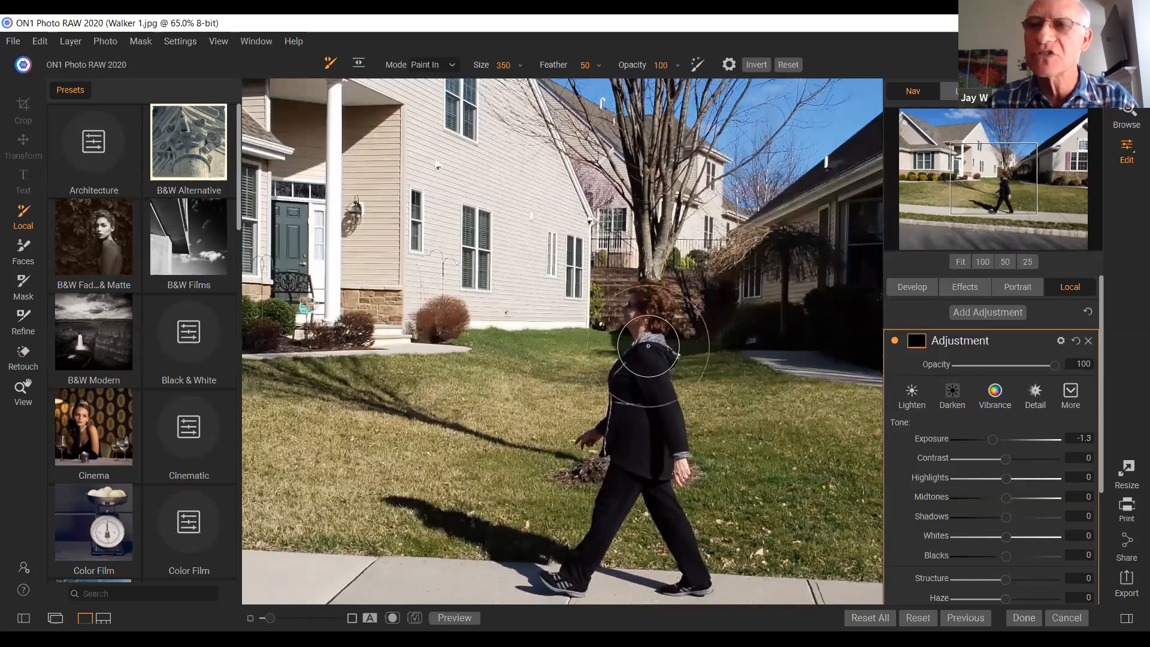
pyautogui.scroll(1, 648, 345)
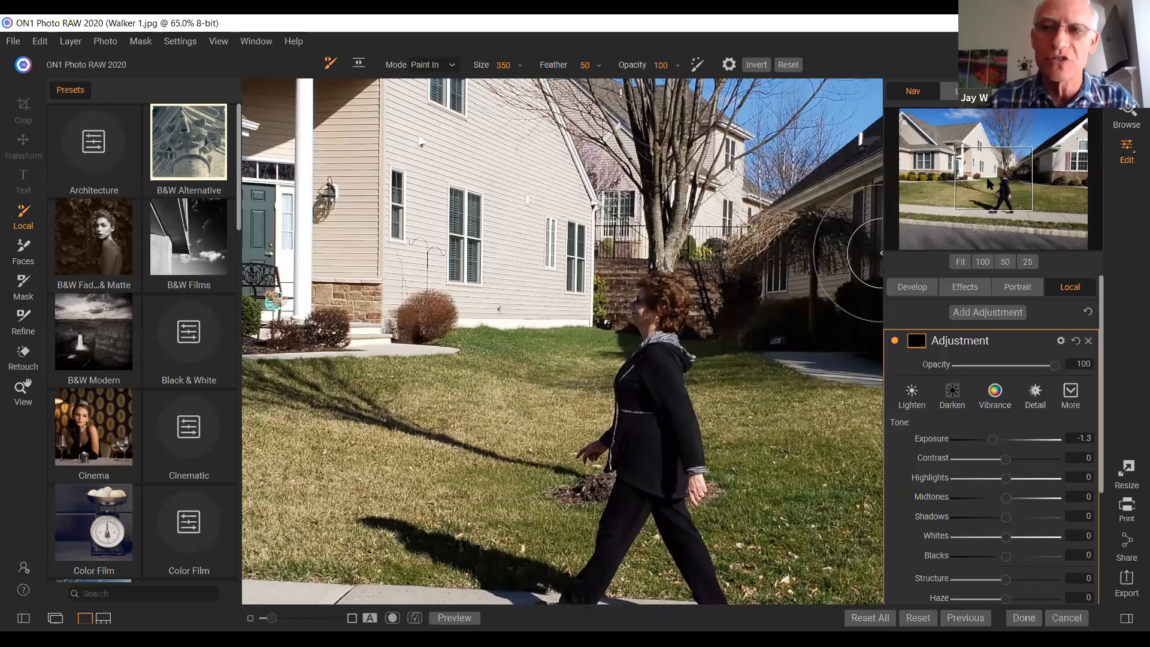
pyautogui.moveTo(993, 178); pyautogui.dragTo(946, 182)
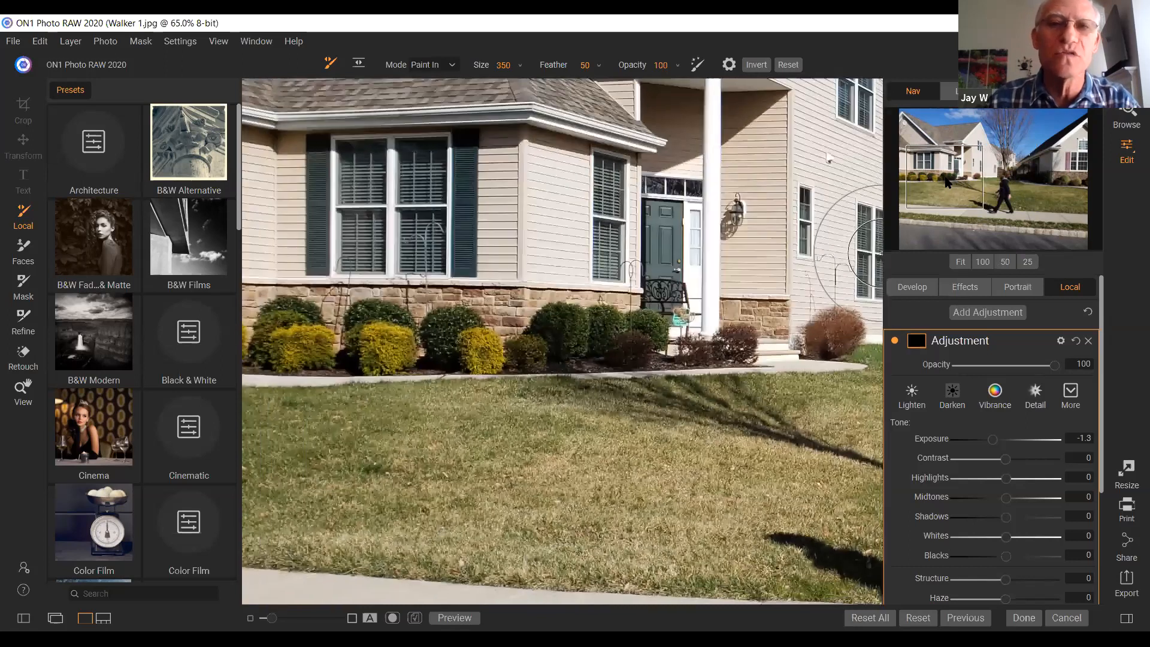
pyautogui.moveTo(946, 181); pyautogui.dragTo(1076, 174)
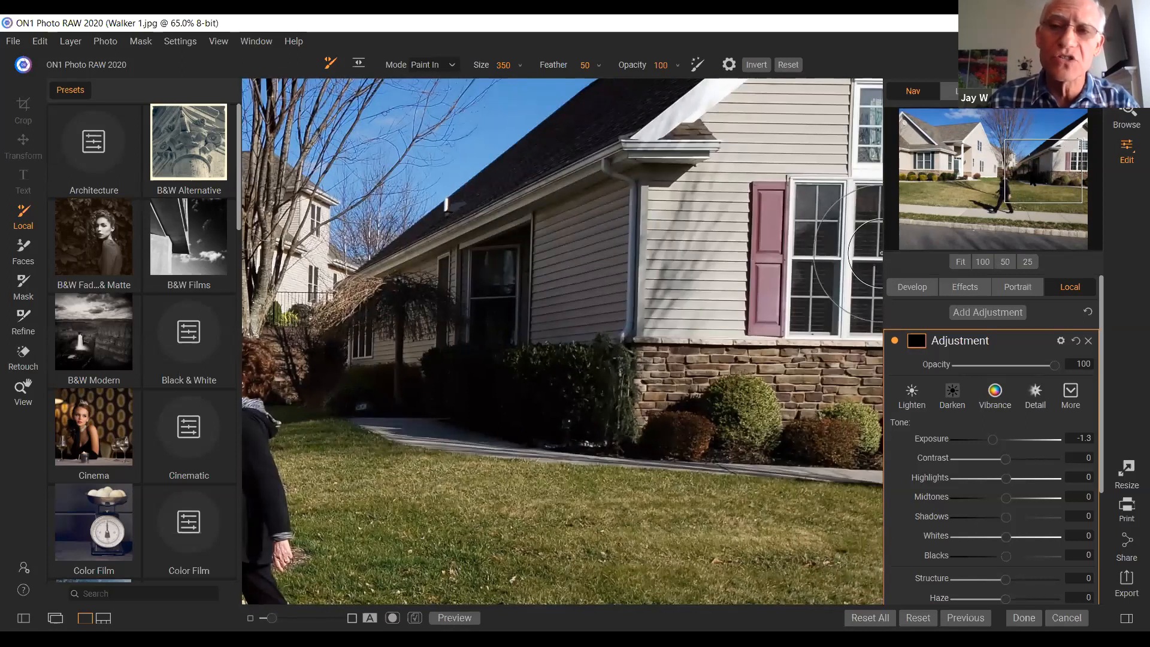
# - Compare the photo at the Fit, 100, 50 and 25 zoom presets, and return to Fit
pyautogui.click(960, 263)
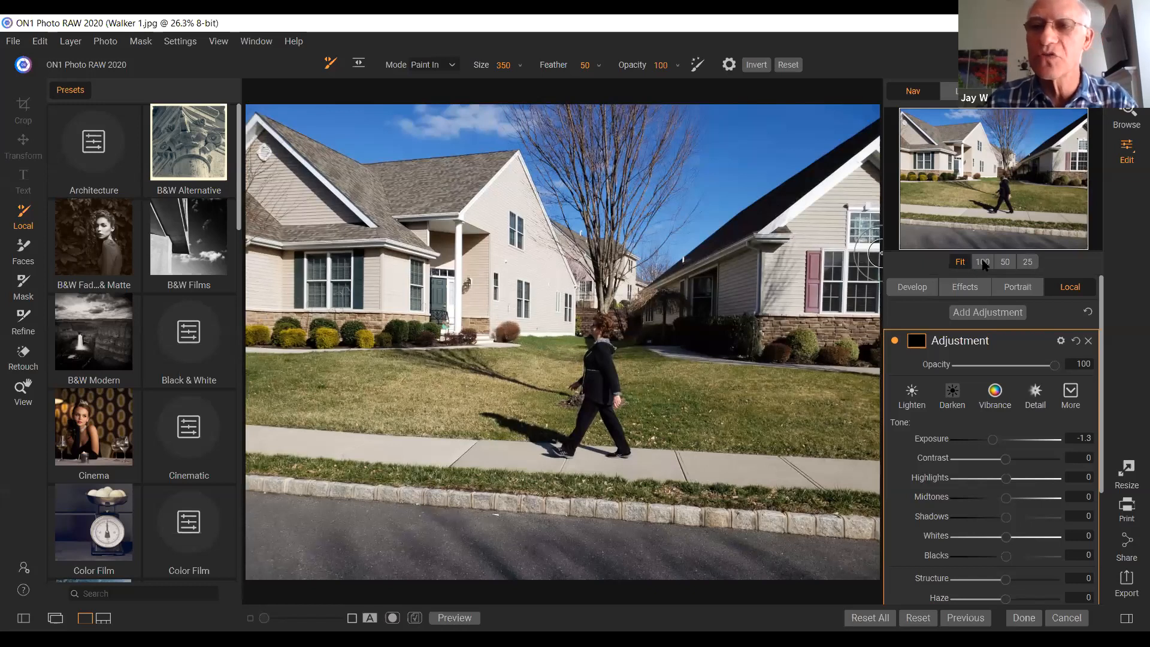
pyautogui.click(983, 262)
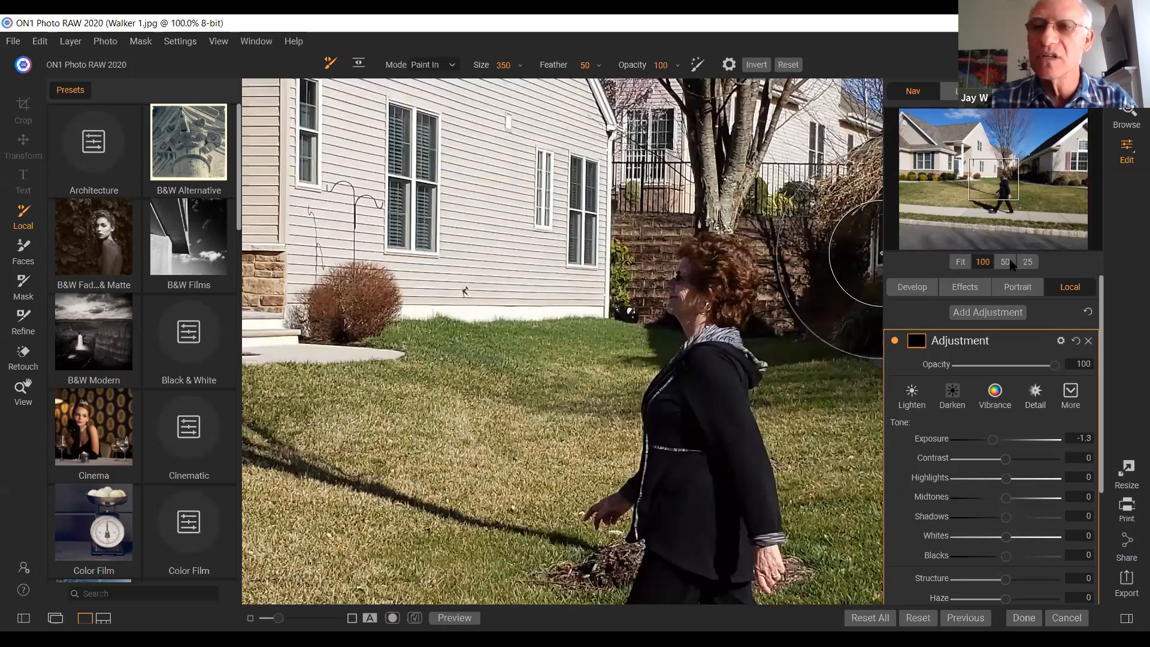
pyautogui.click(1006, 261)
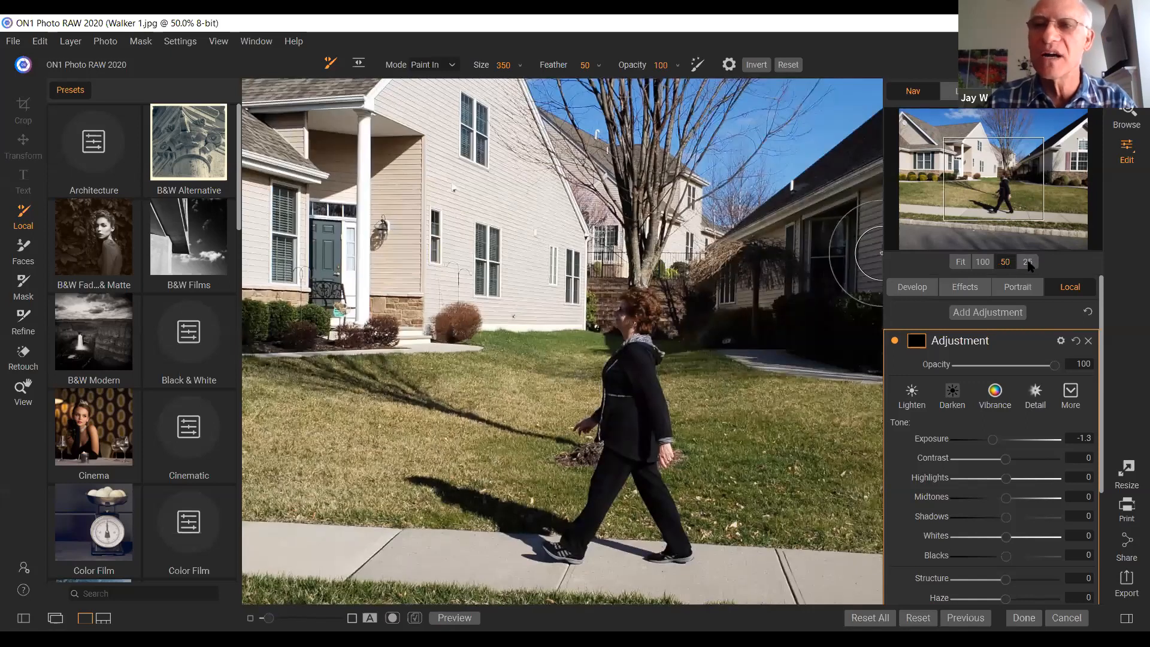
pyautogui.click(1028, 263)
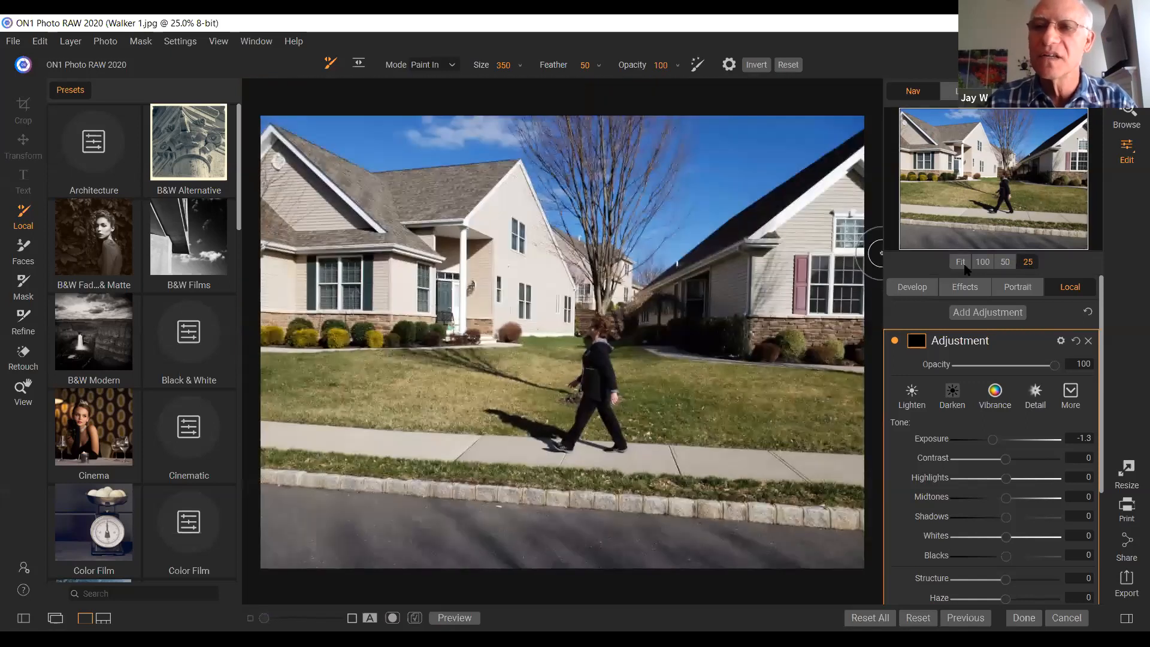
pyautogui.click(962, 262)
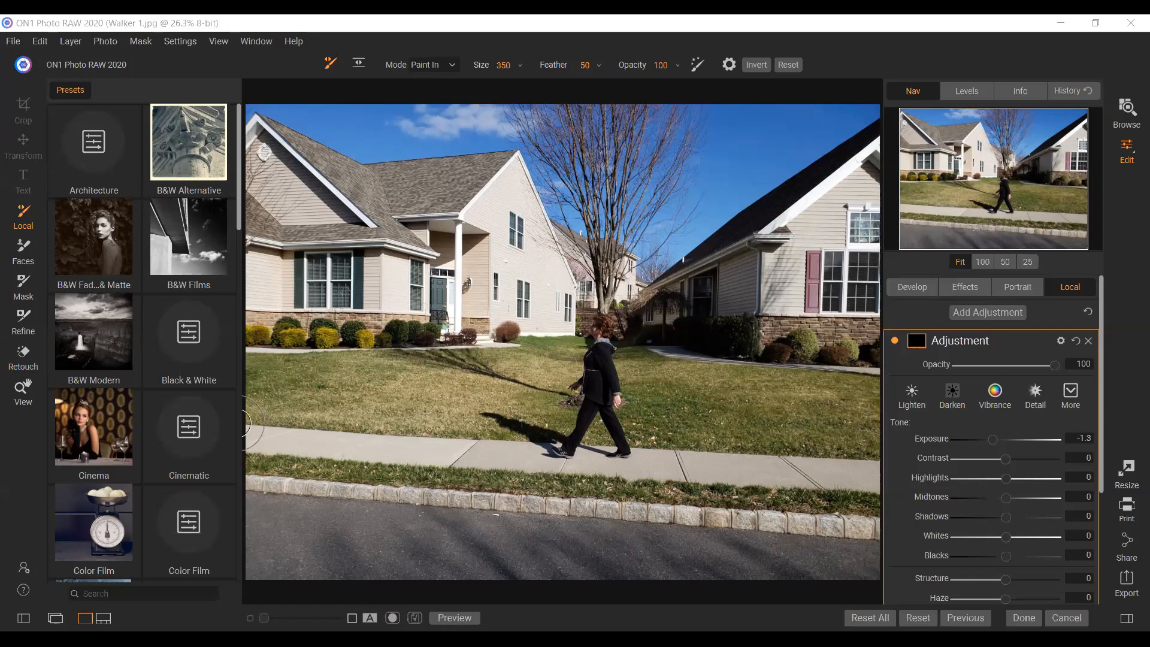
# - Paint a darkening stroke over the bare tree and the sky beside it, and undo the stroke
pyautogui.moveTo(620, 194); pyautogui.dragTo(615, 264)
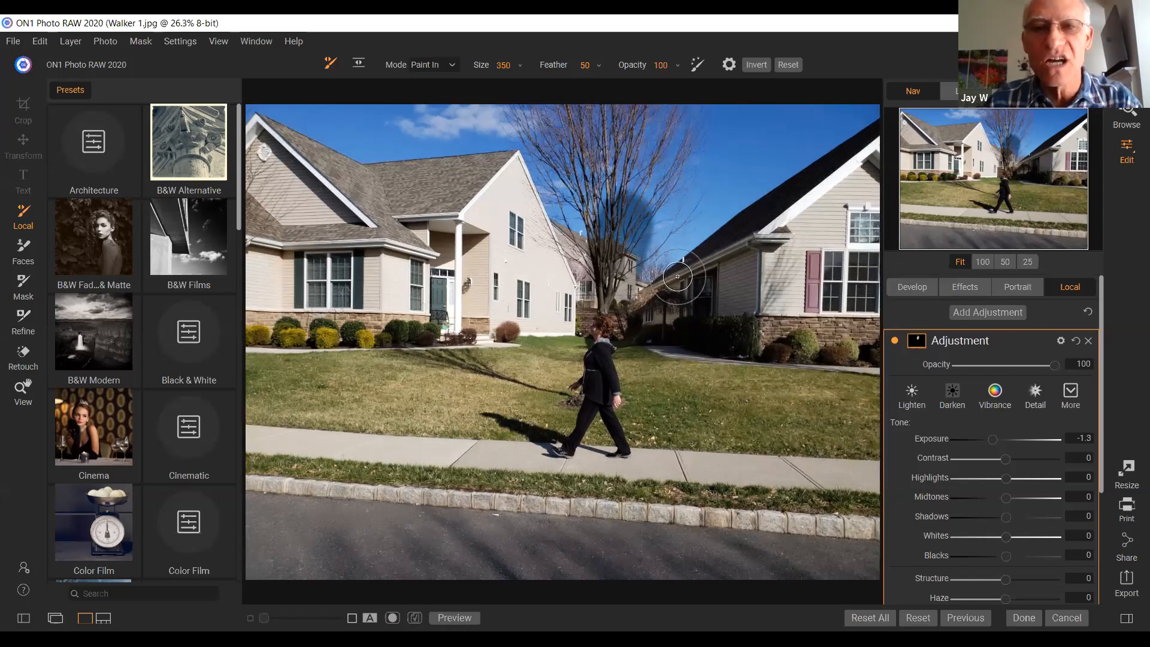
pyautogui.click(41, 40)
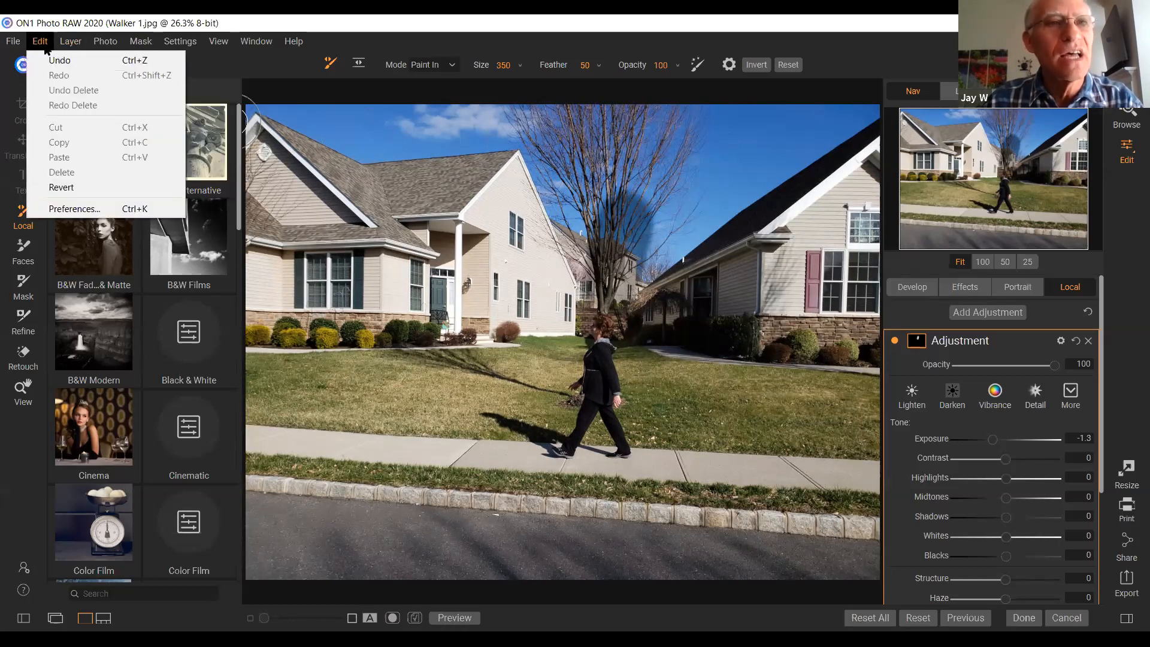
pyautogui.click(59, 60)
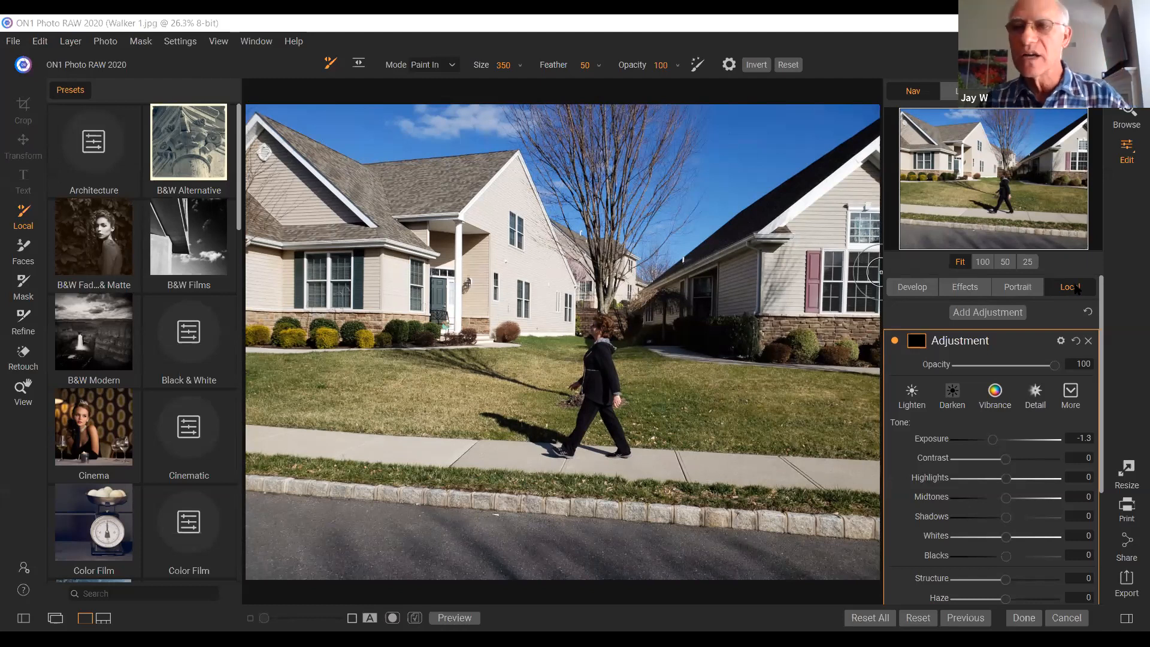
# - Show the clipping overlay in the Develop settings, test Whites at 4, reset it, and test Blacks at -1
pyautogui.click(906, 289)
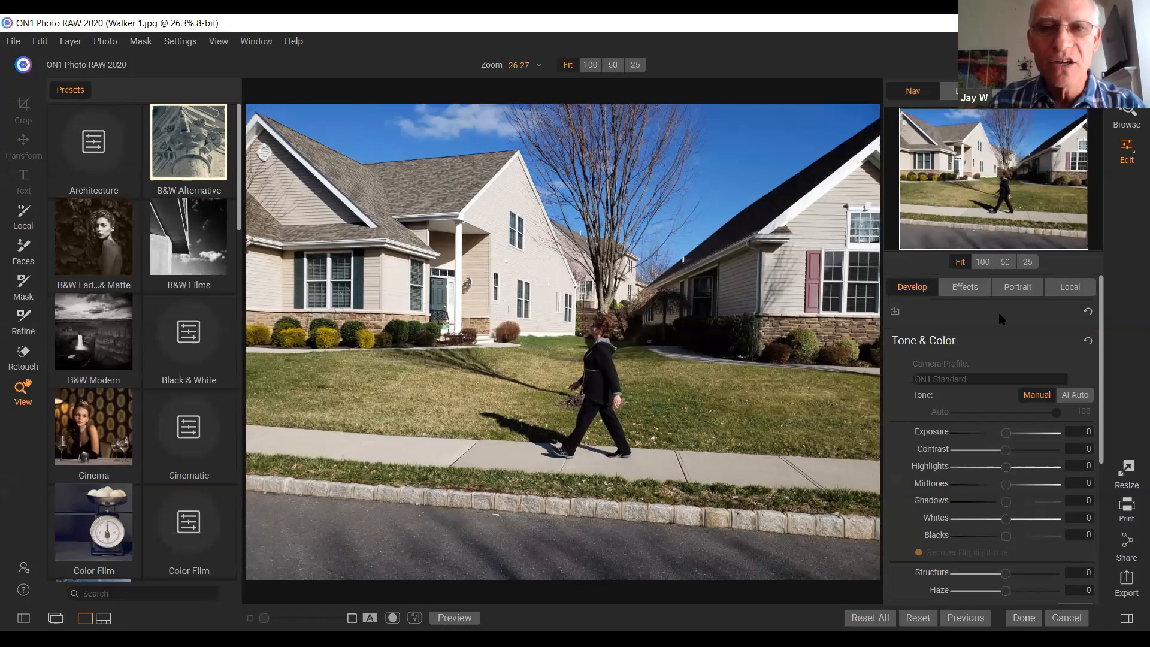
pyautogui.press('j')
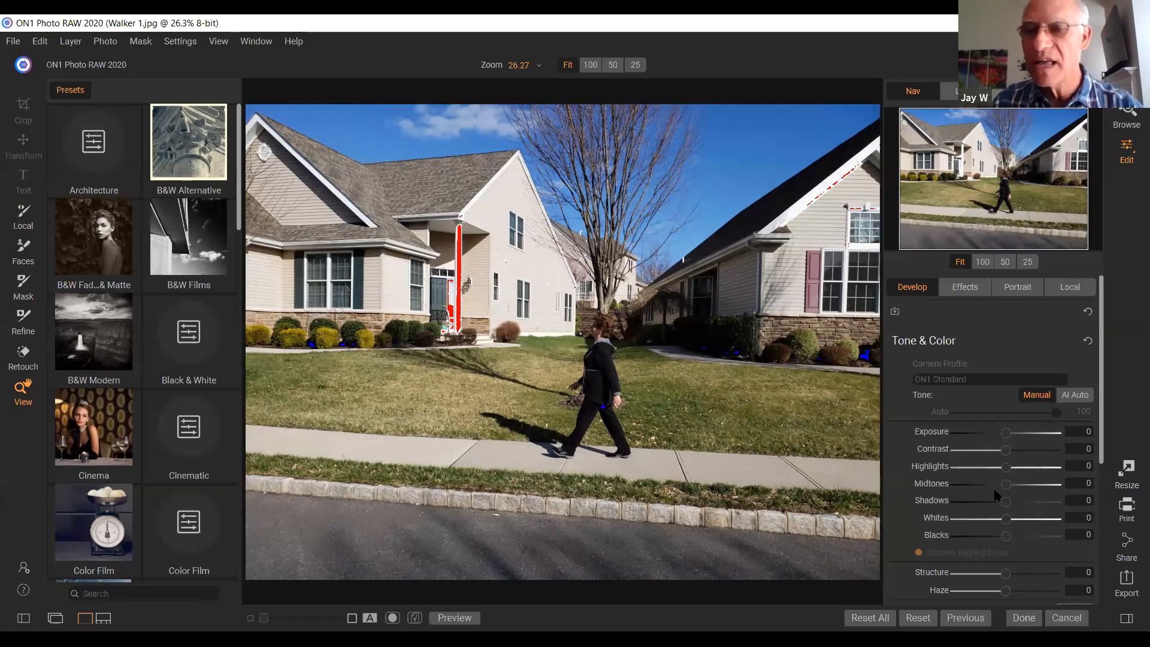
pyautogui.moveTo(1007, 522); pyautogui.dragTo(1036, 519)
pyautogui.click(1007, 519)
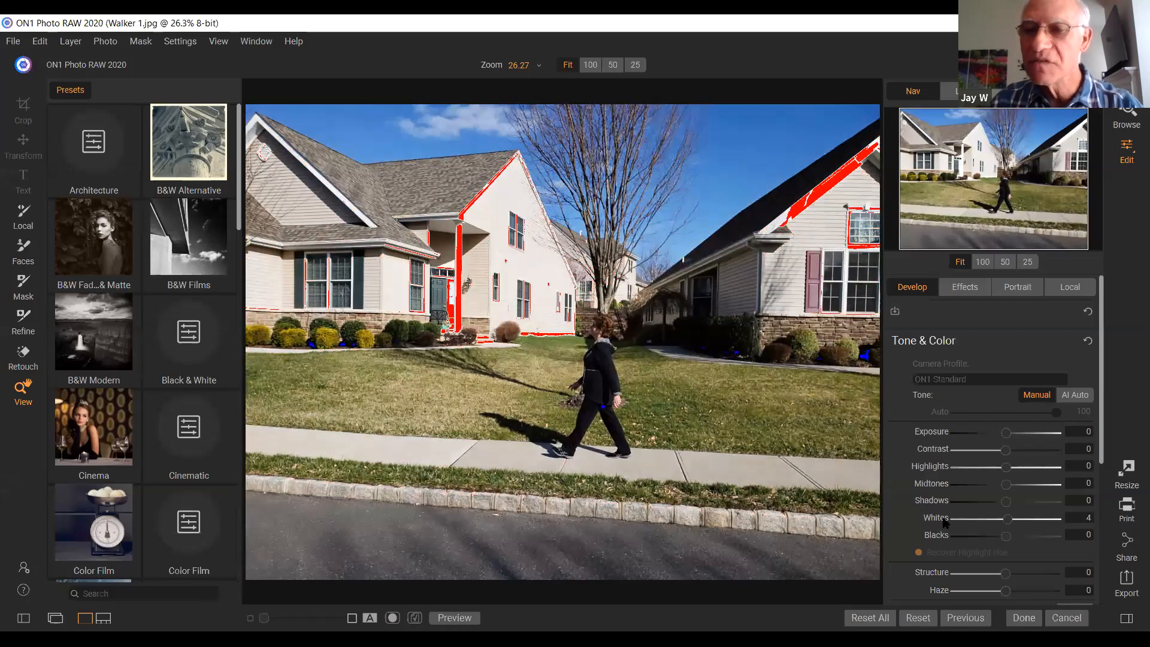
pyautogui.doubleClick(945, 519)
pyautogui.moveTo(1007, 537)
pyautogui.mouseDown()
pyautogui.moveTo(969, 536)
pyautogui.moveTo(1006, 537)
pyautogui.mouseUp()
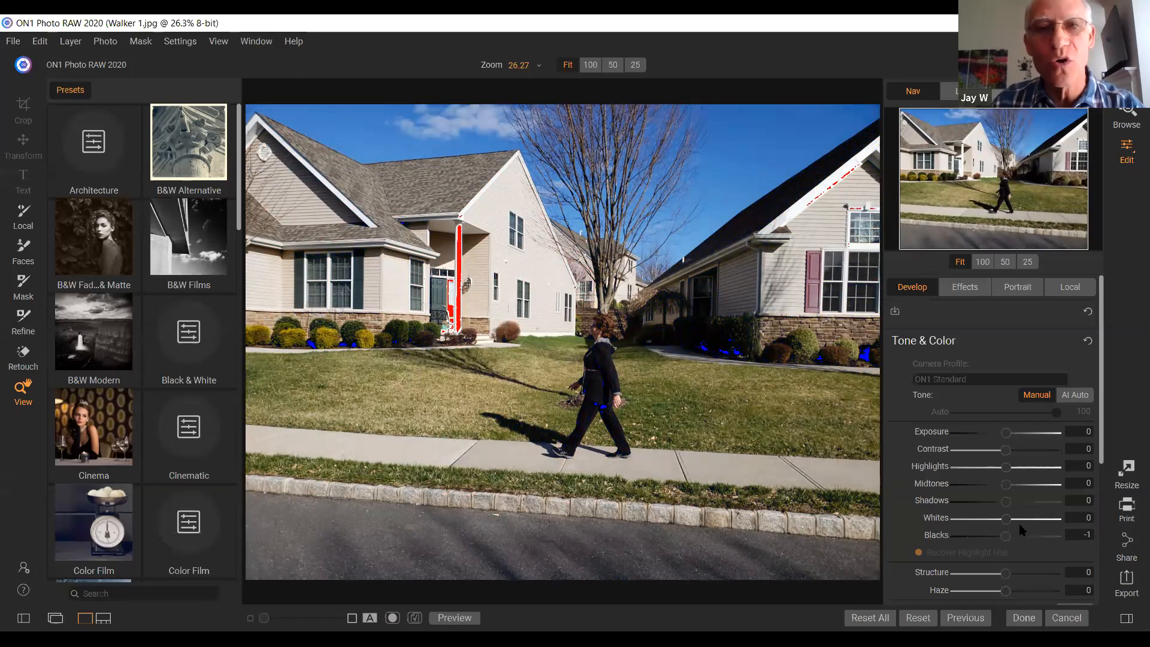
# - Reset Blacks to 0, and compare the photo with and without the clipping overlay, leaving the overlay off
pyautogui.press('j')
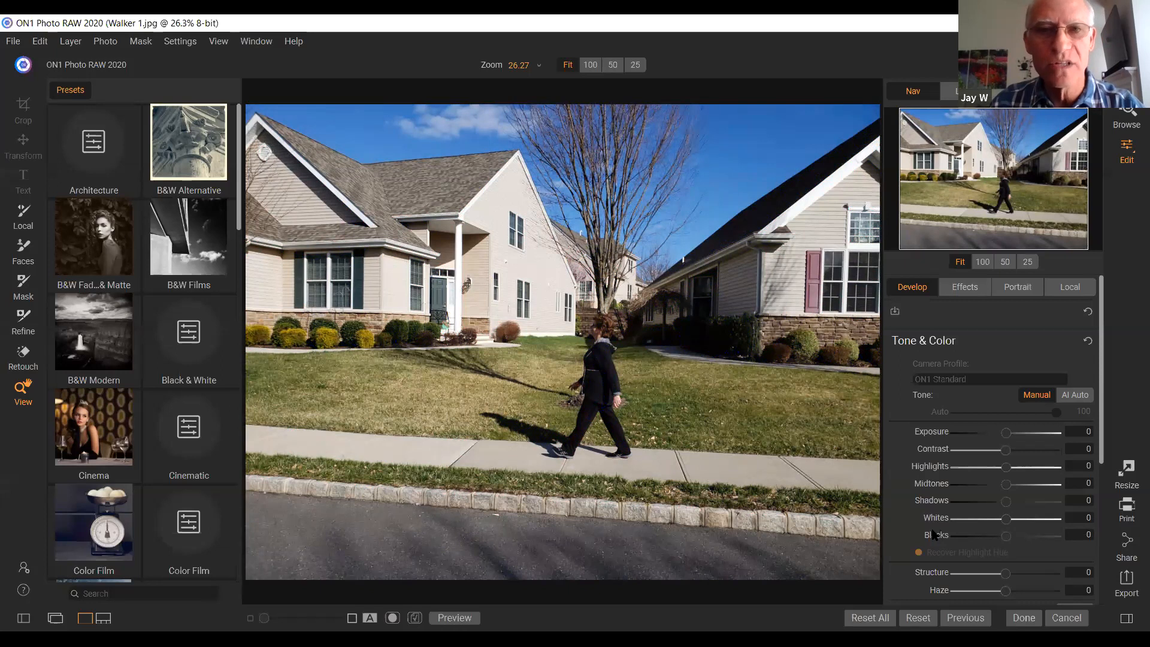
pyautogui.press('j')
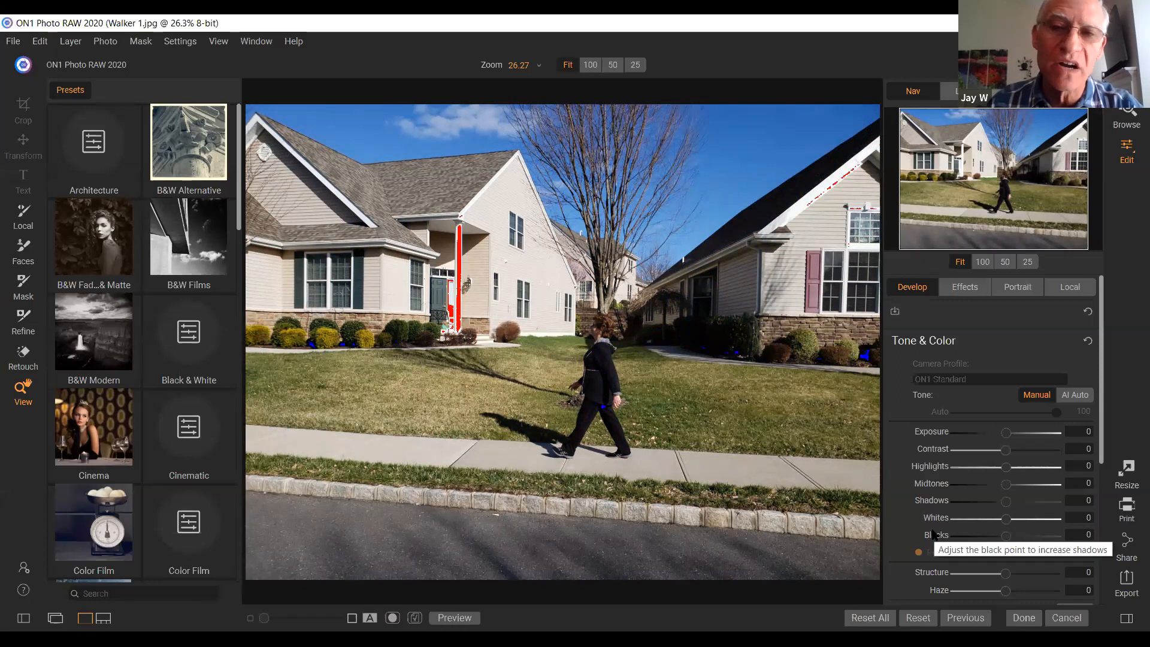
pyautogui.press('j')
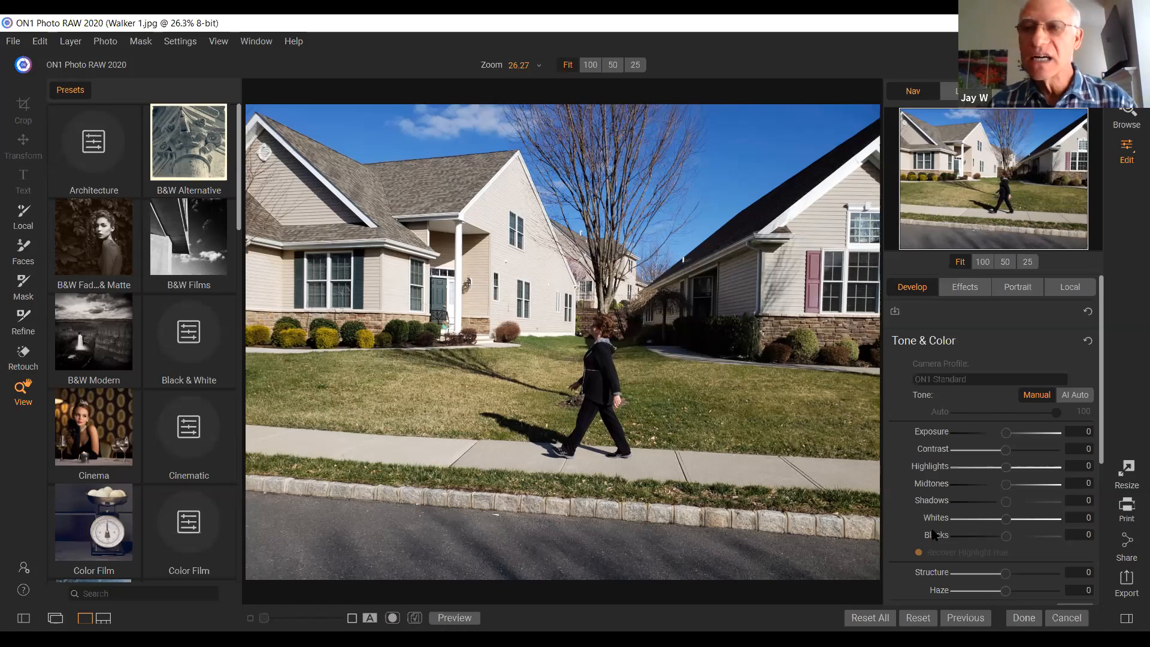
# - Add a Dynamic Contrast filter in the Effects settings, and expand its options
pyautogui.click(965, 289)
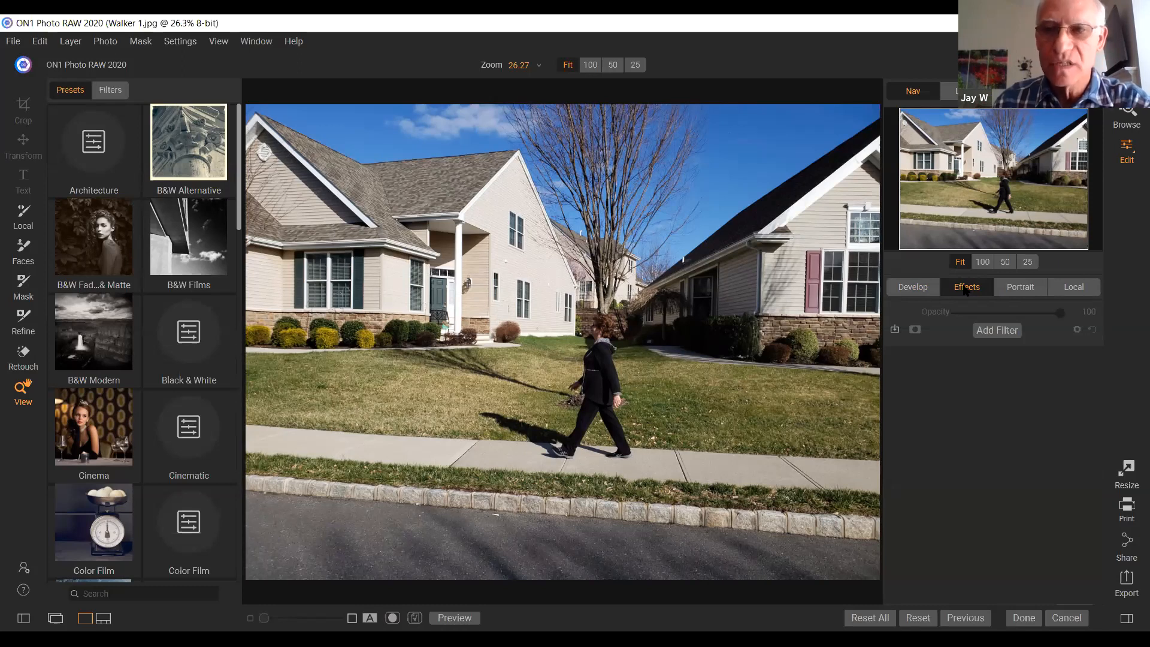
pyautogui.click(999, 331)
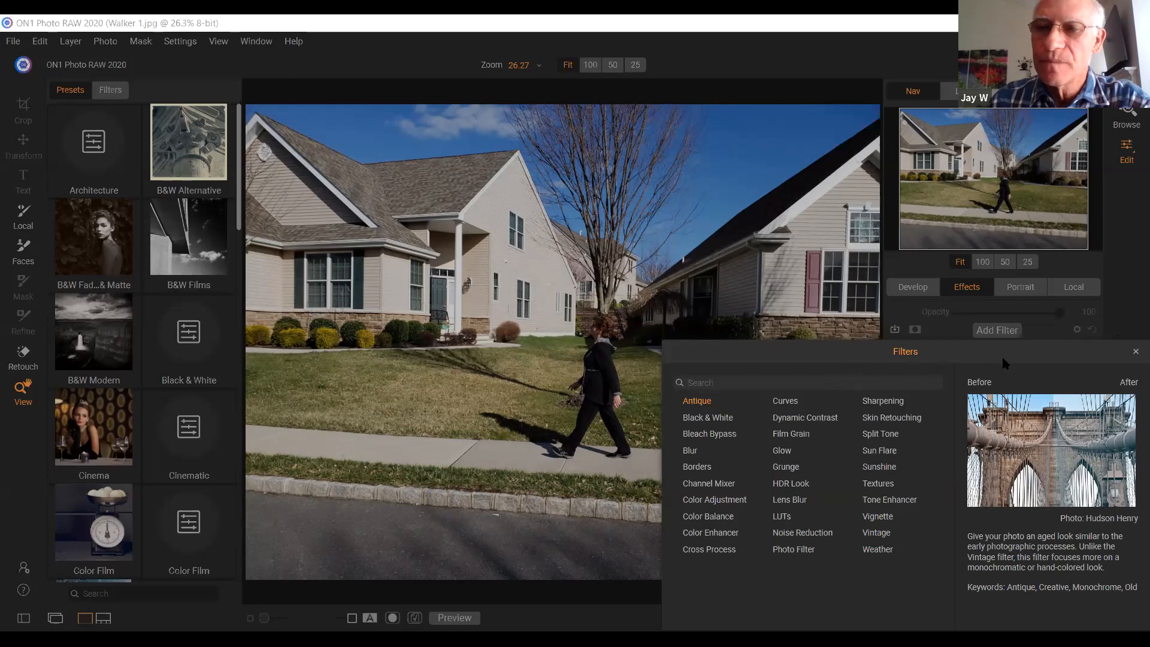
pyautogui.click(792, 419)
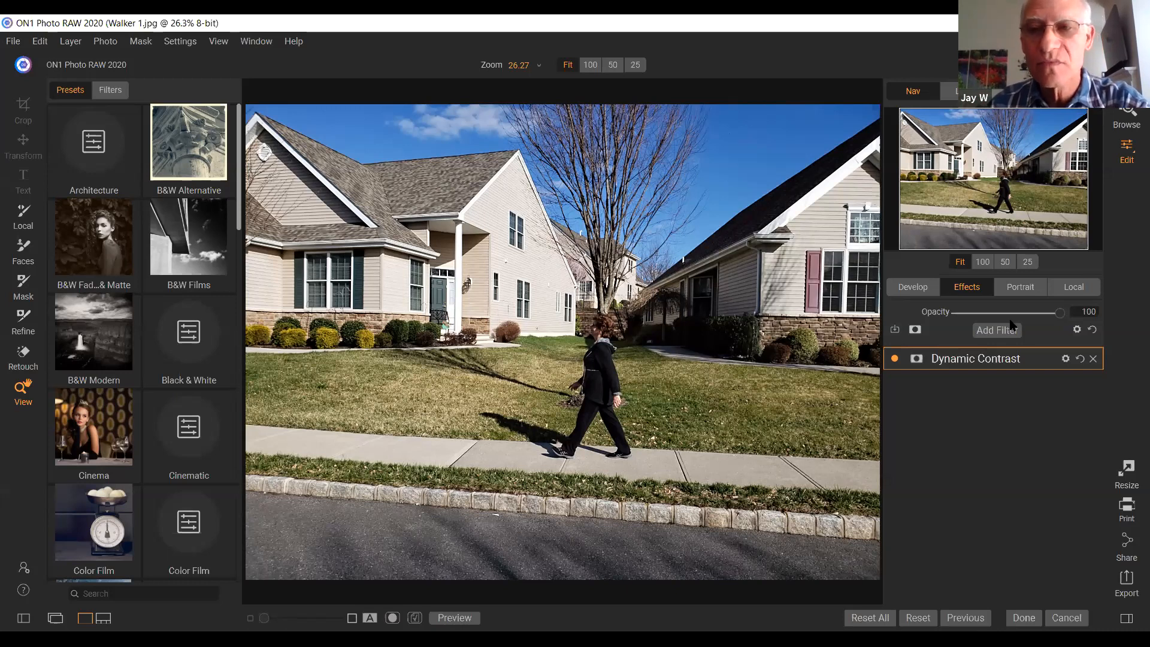
pyautogui.click(986, 358)
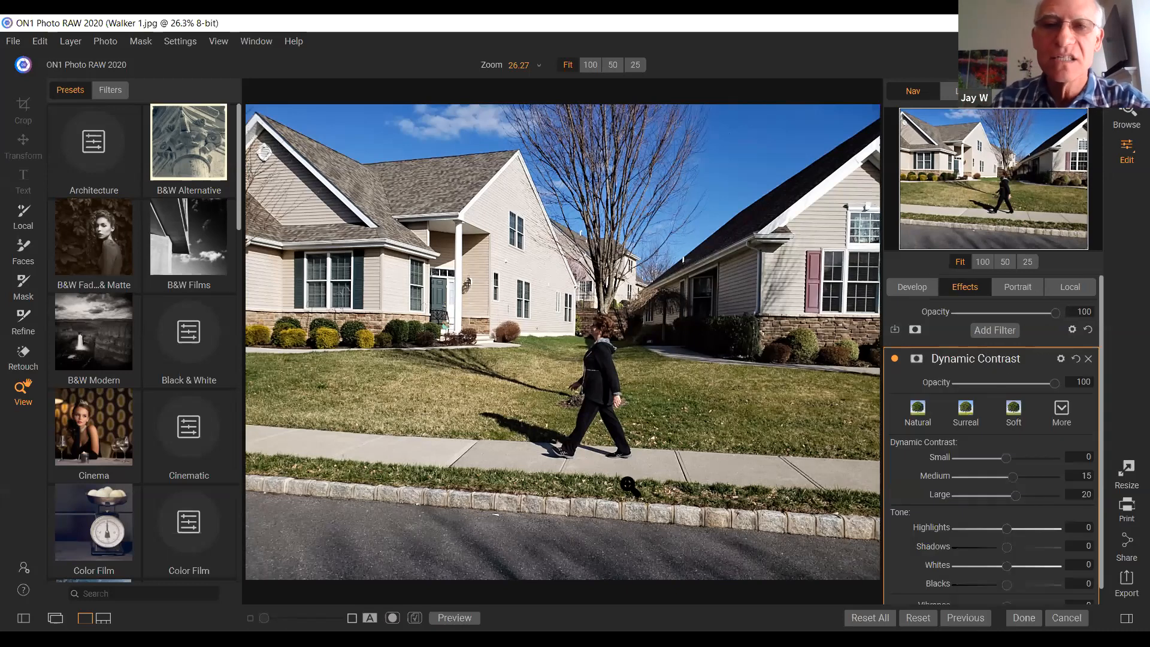
# - Set the Dynamic Contrast filter's Small amount to 14 while viewing the walking woman up close
pyautogui.click(604, 360)
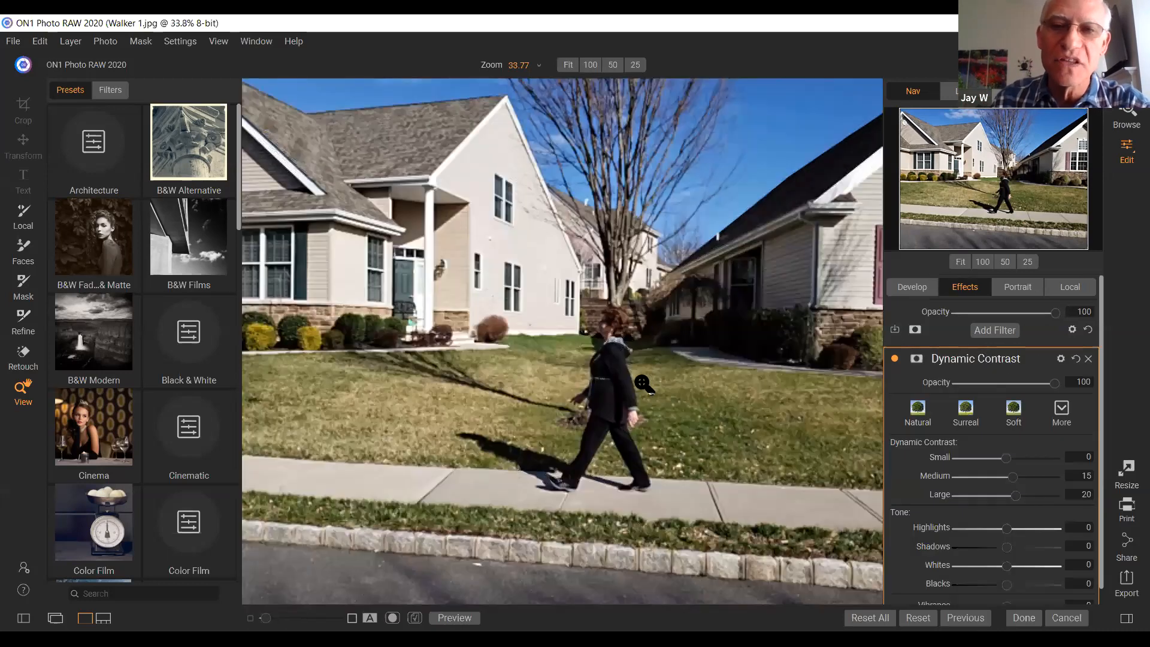
pyautogui.click(647, 381)
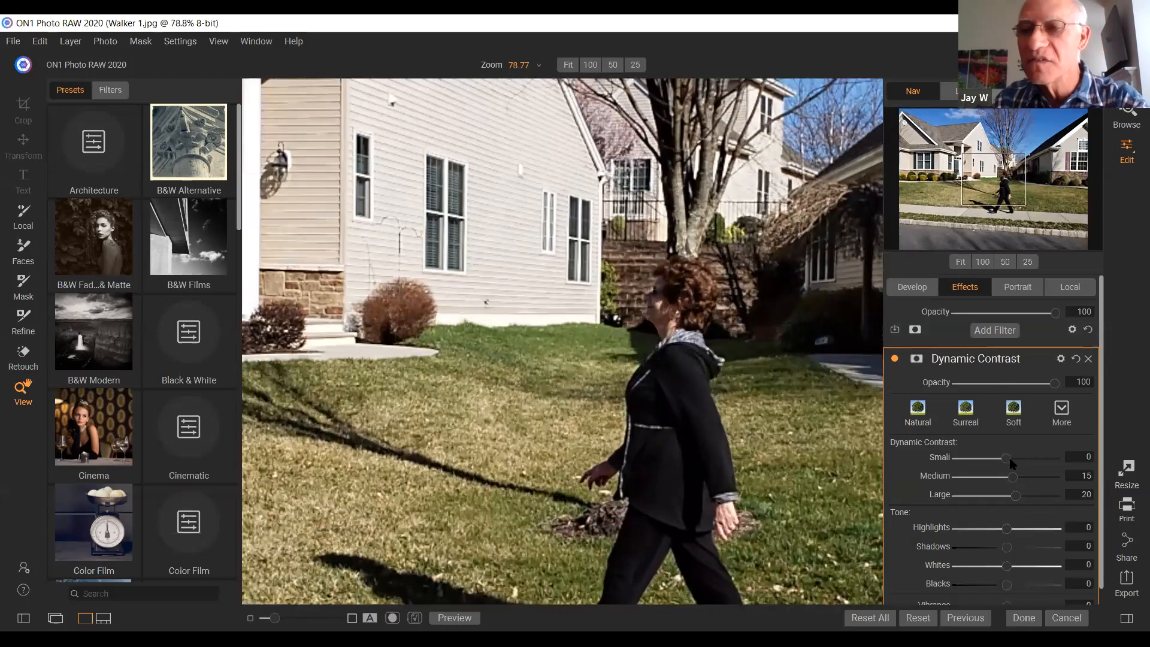
pyautogui.moveTo(1010, 457); pyautogui.dragTo(1016, 458)
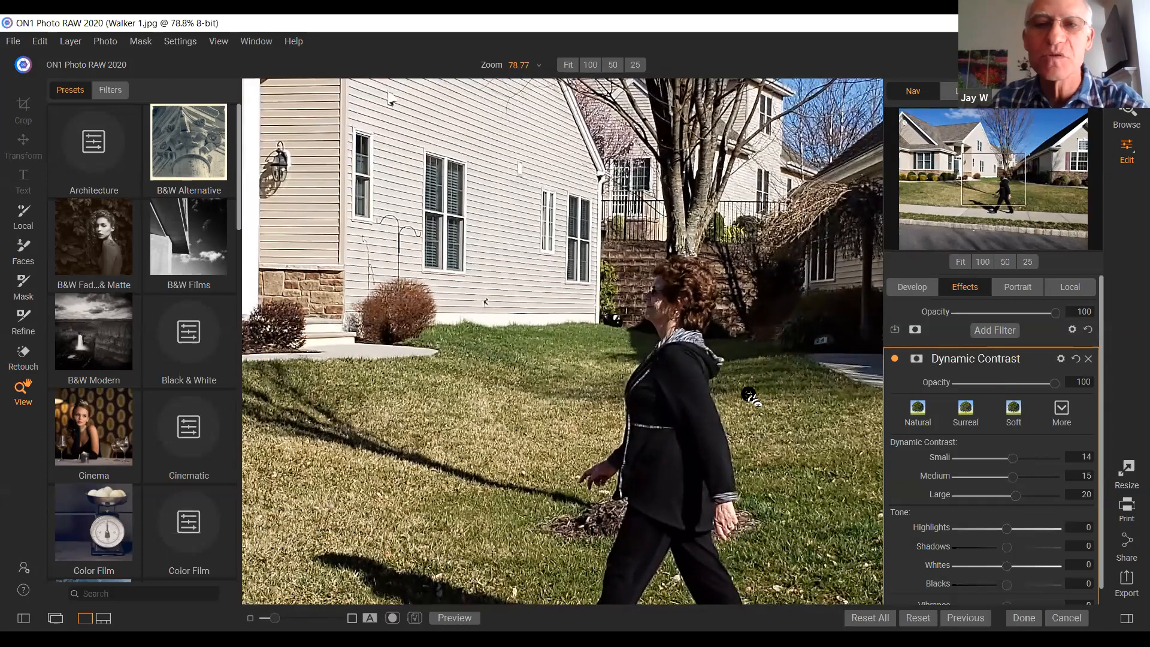
# - Compare the photo with and without the Dynamic Contrast filter, leaving the filter on
pyautogui.click(895, 358)
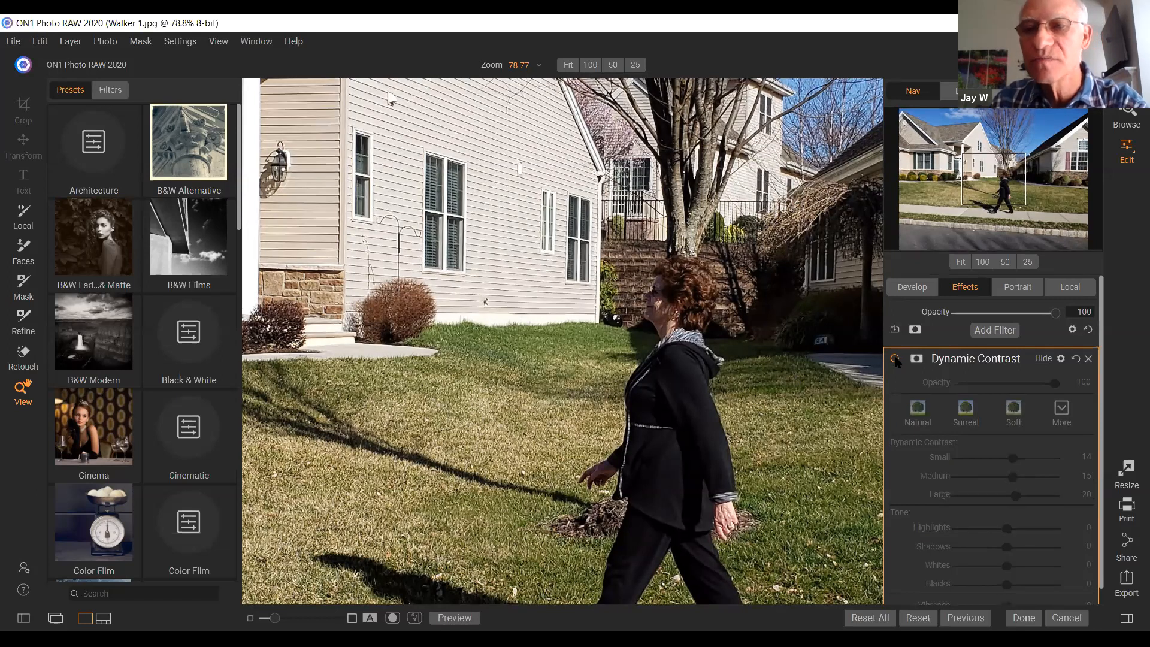
pyautogui.click(895, 359)
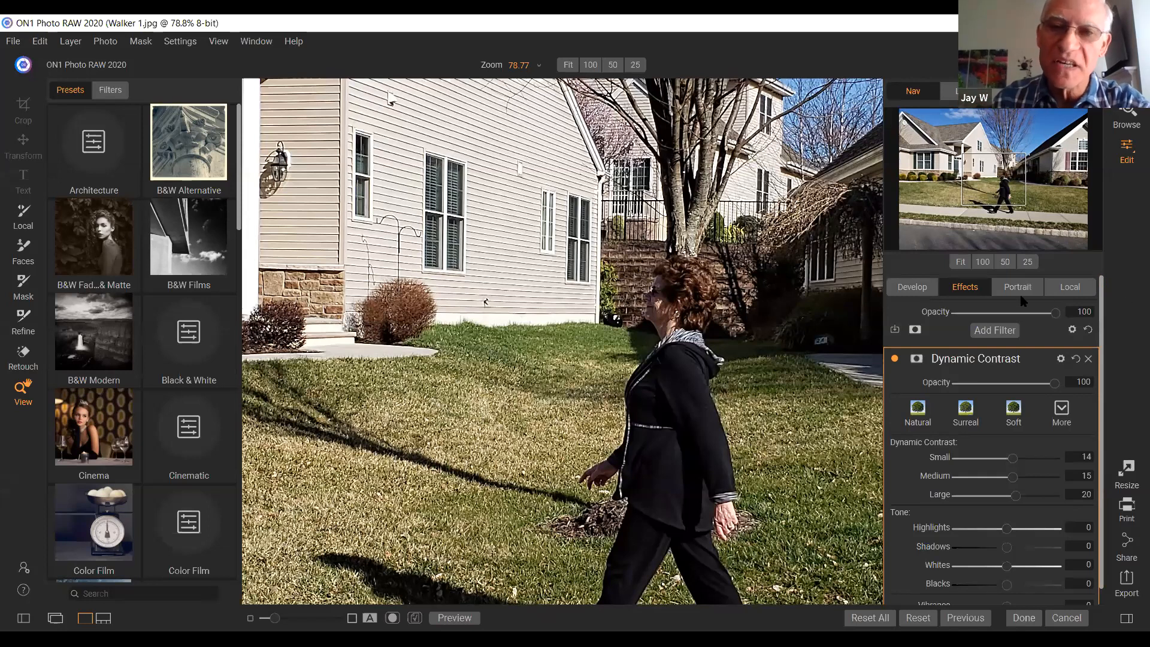
# - Add a Color Enhancer filter in the Effects settings, and expand its options
pyautogui.click(997, 333)
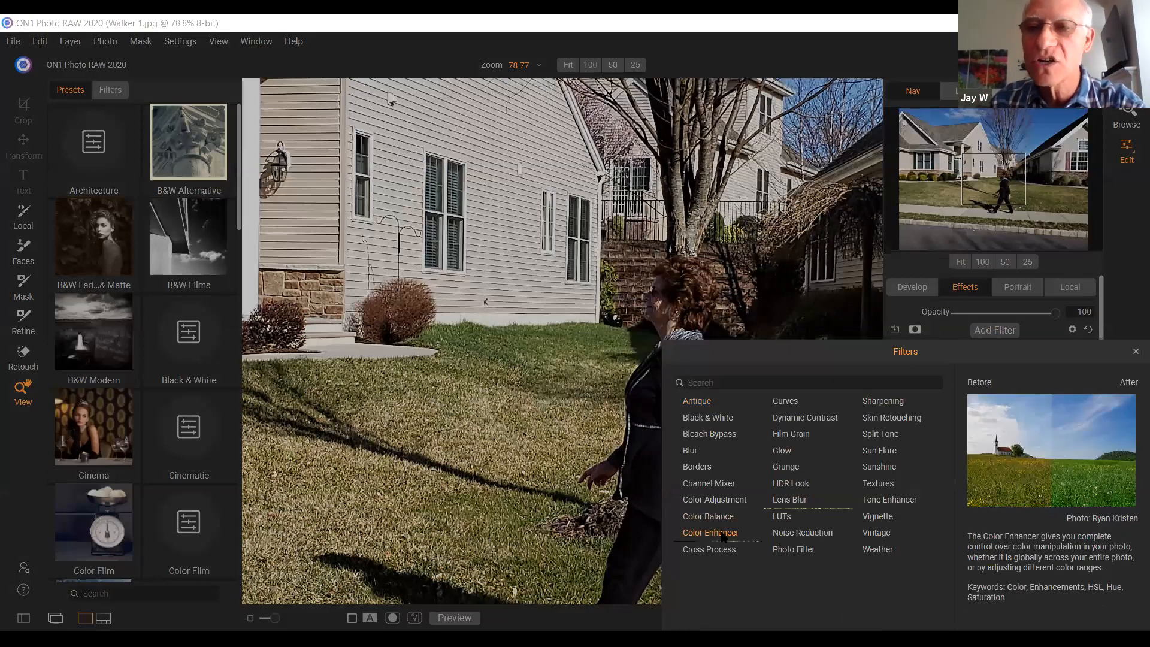
pyautogui.click(722, 534)
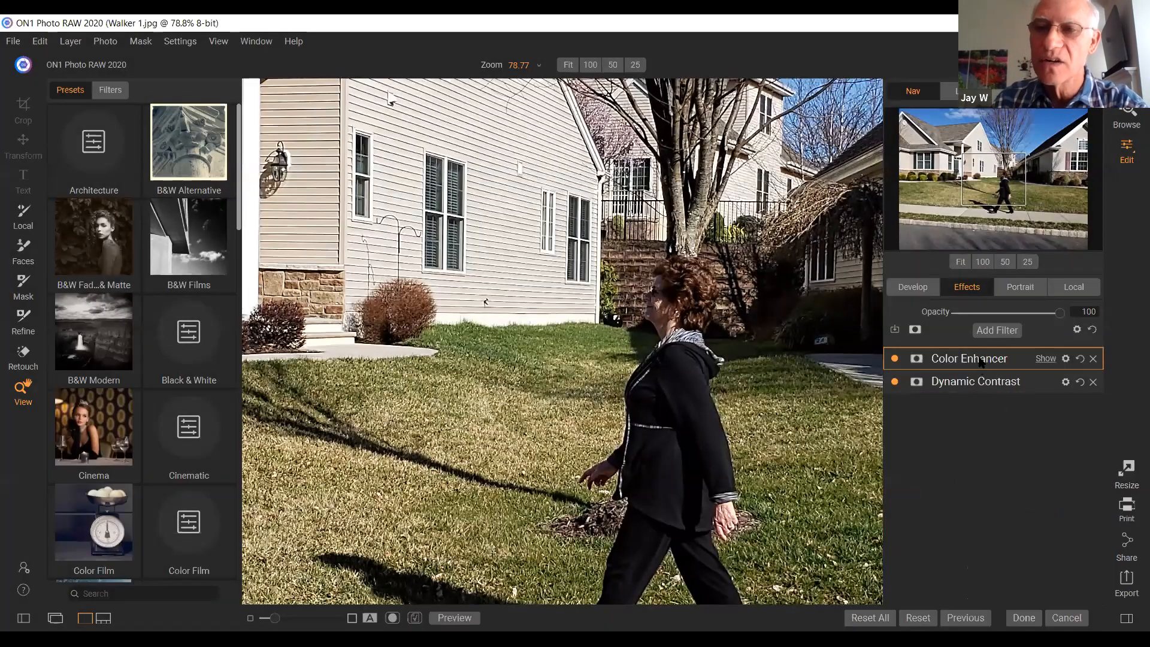
pyautogui.click(986, 361)
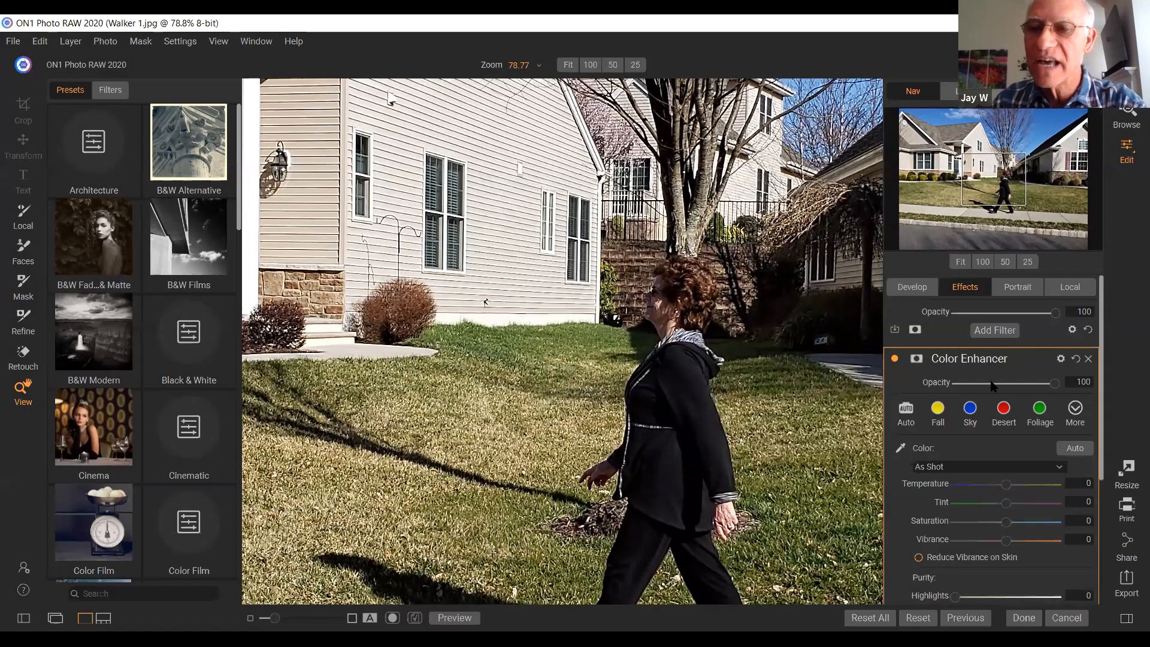
# - Test the Color Enhancer's overall Saturation at 100, view the whole photo, and lower Saturation to 95
pyautogui.scroll(-1, 1026, 497)
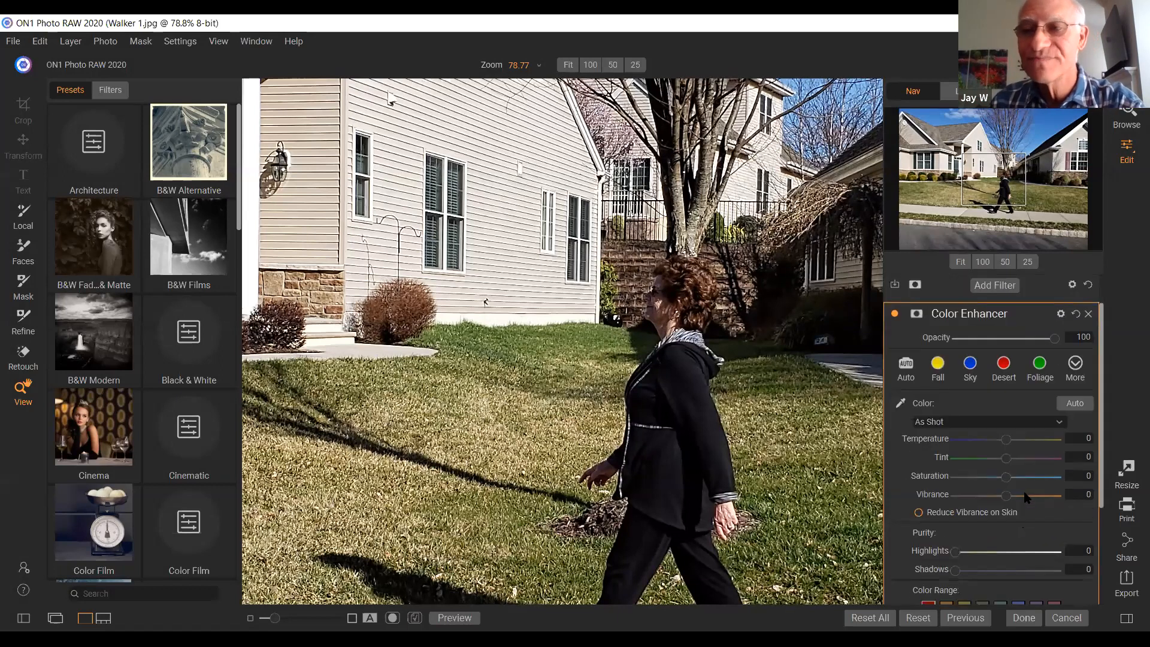
pyautogui.scroll(-1, 1032, 474)
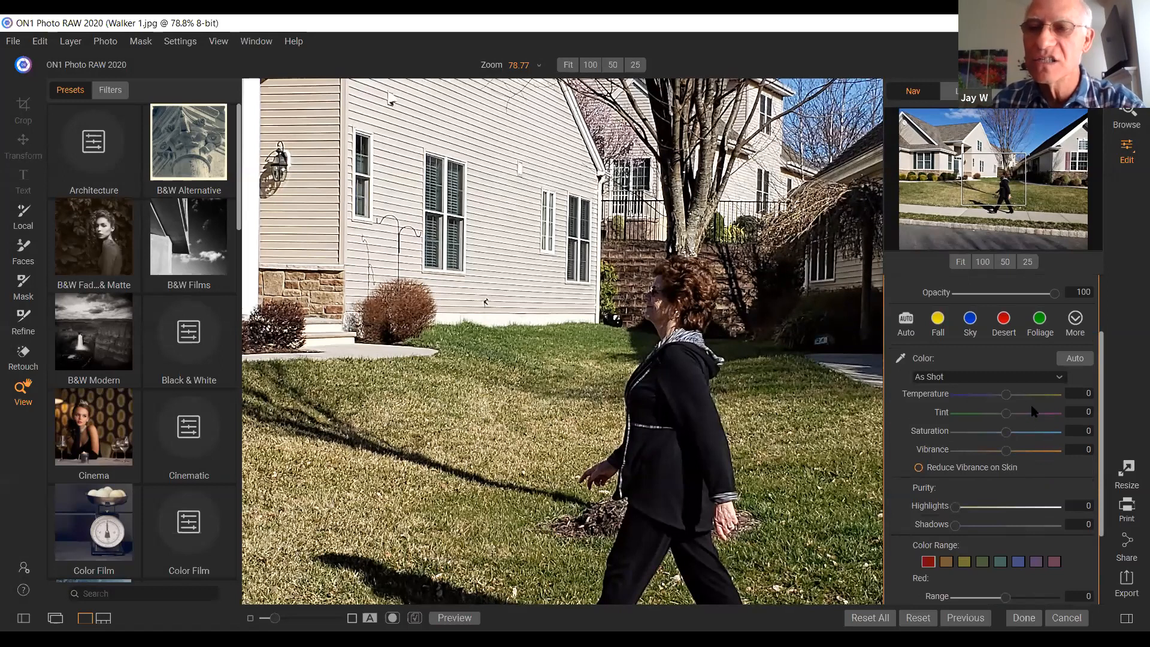
pyautogui.scroll(-1, 1033, 412)
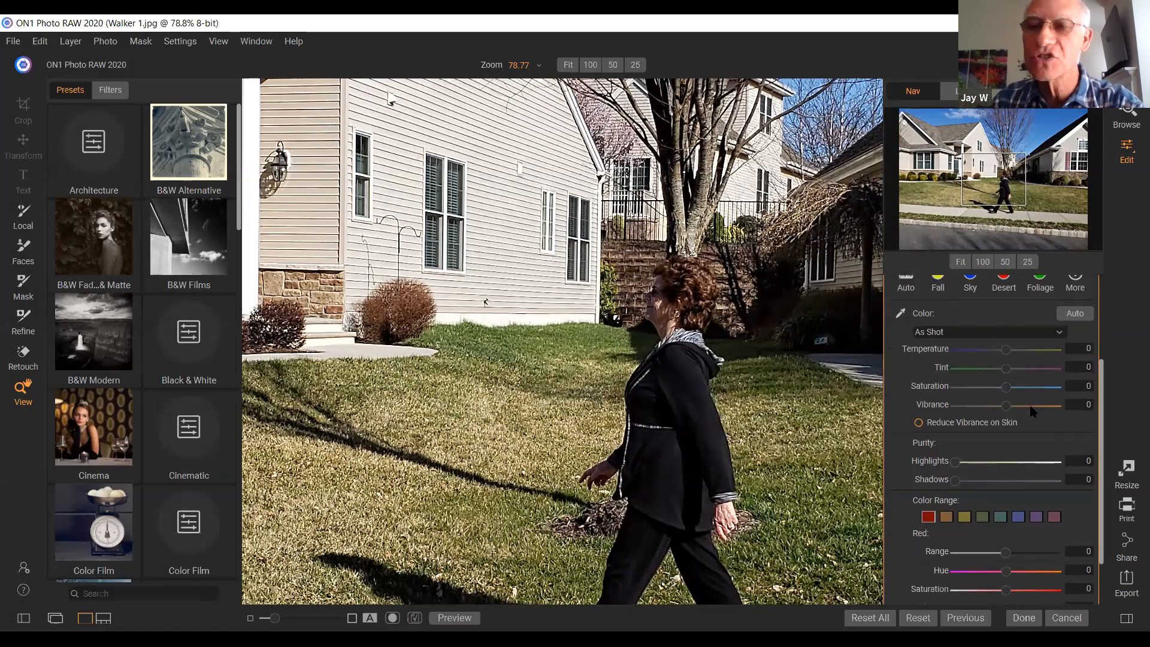
pyautogui.moveTo(1007, 390); pyautogui.dragTo(1065, 389)
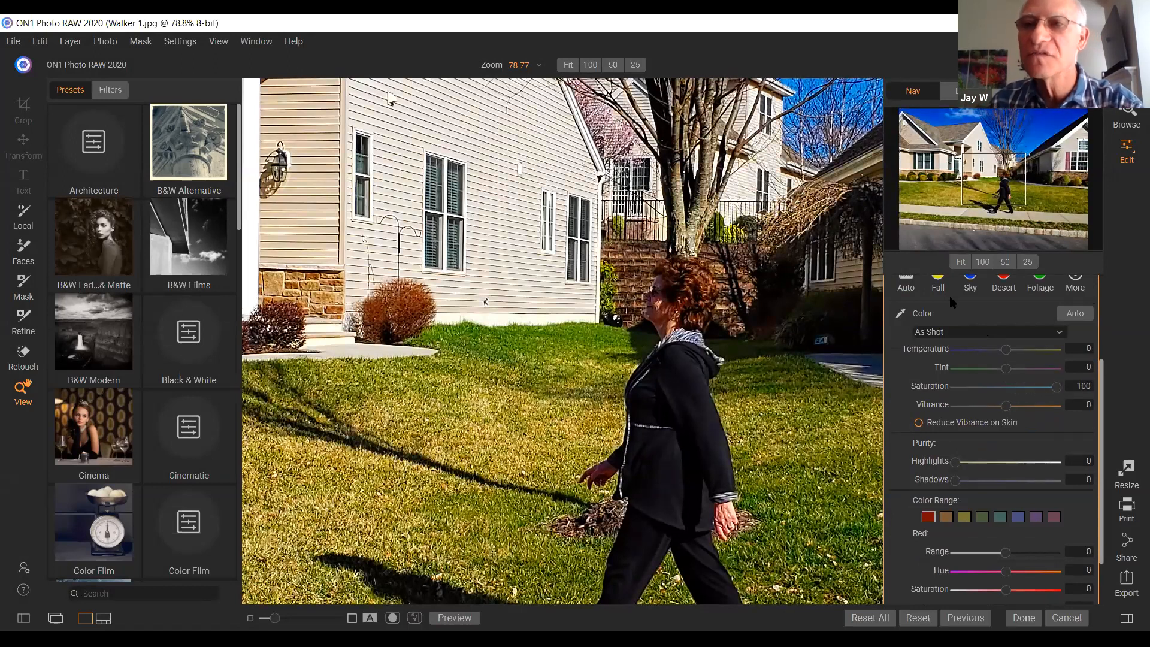
pyautogui.click(960, 260)
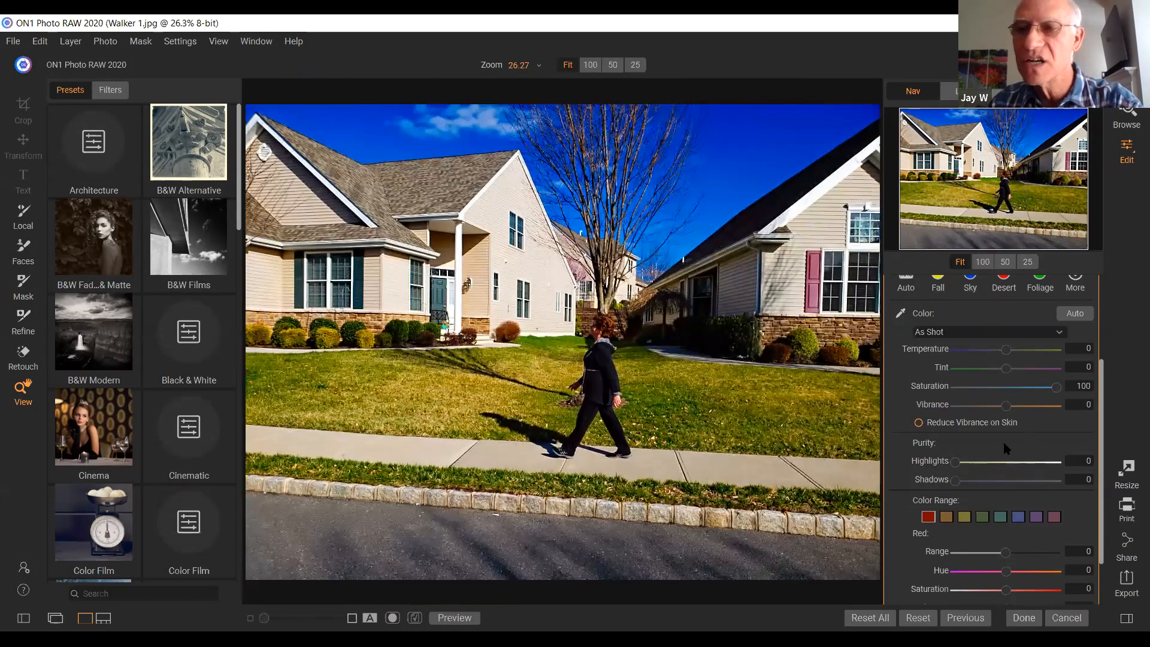
pyautogui.moveTo(1056, 388)
pyautogui.mouseDown()
pyautogui.moveTo(949, 387)
pyautogui.moveTo(1056, 391)
pyautogui.mouseUp()
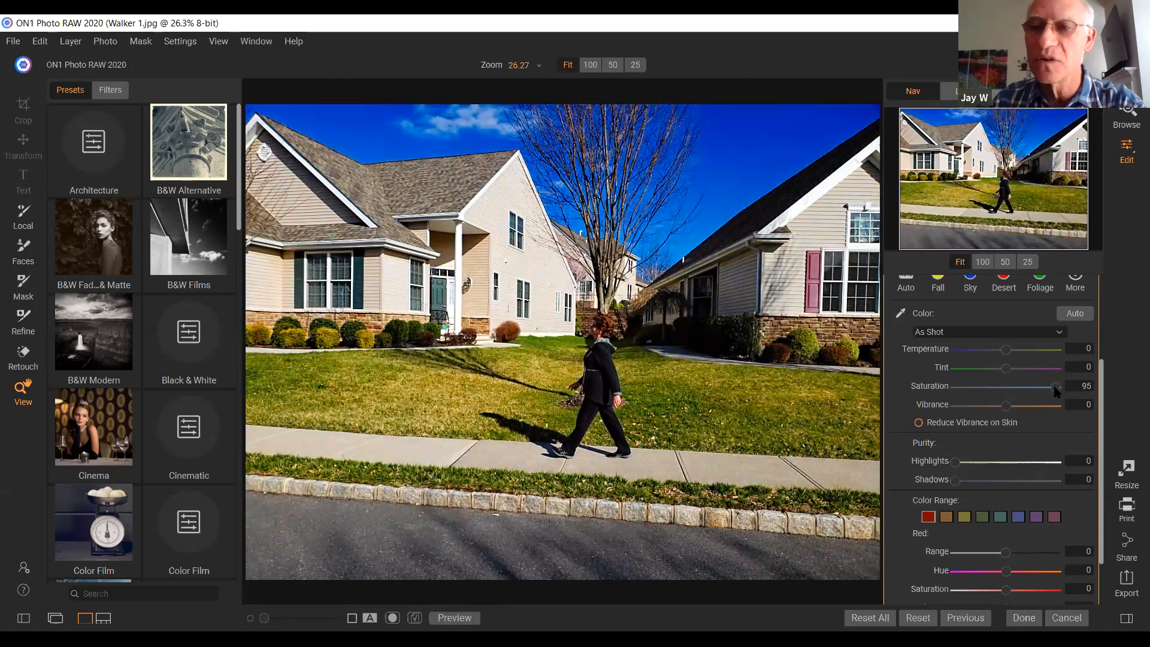
# - Compare the whole photo with and without the Color Enhancer filter, leaving the filter on
pyautogui.scroll(3, 1021, 411)
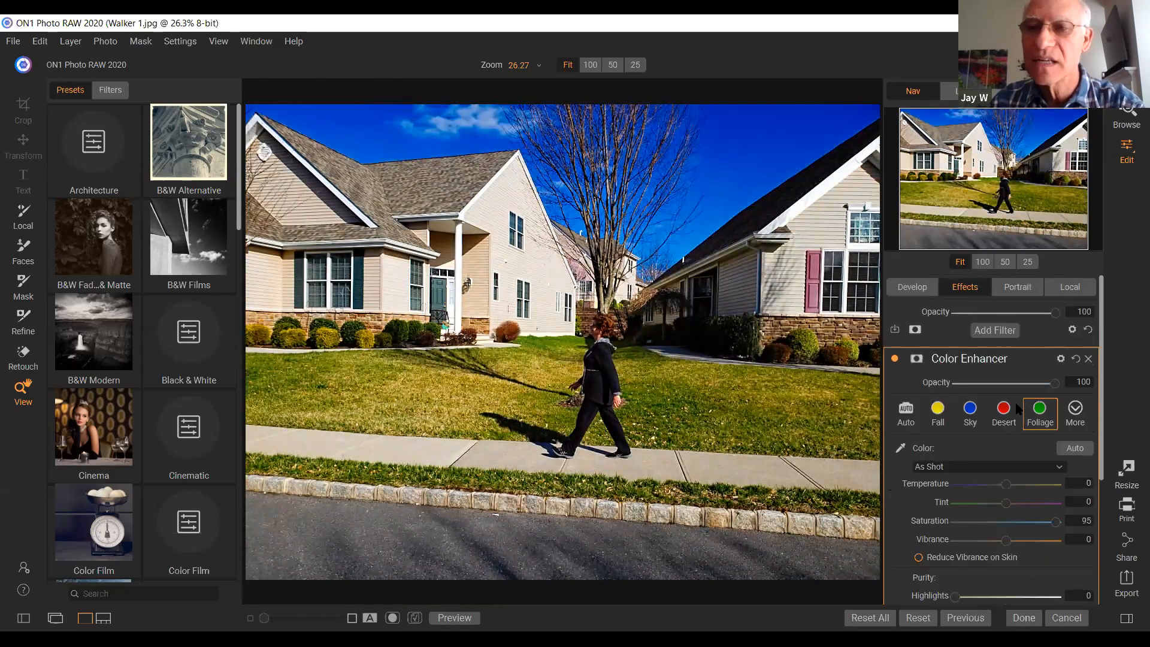
pyautogui.click(894, 359)
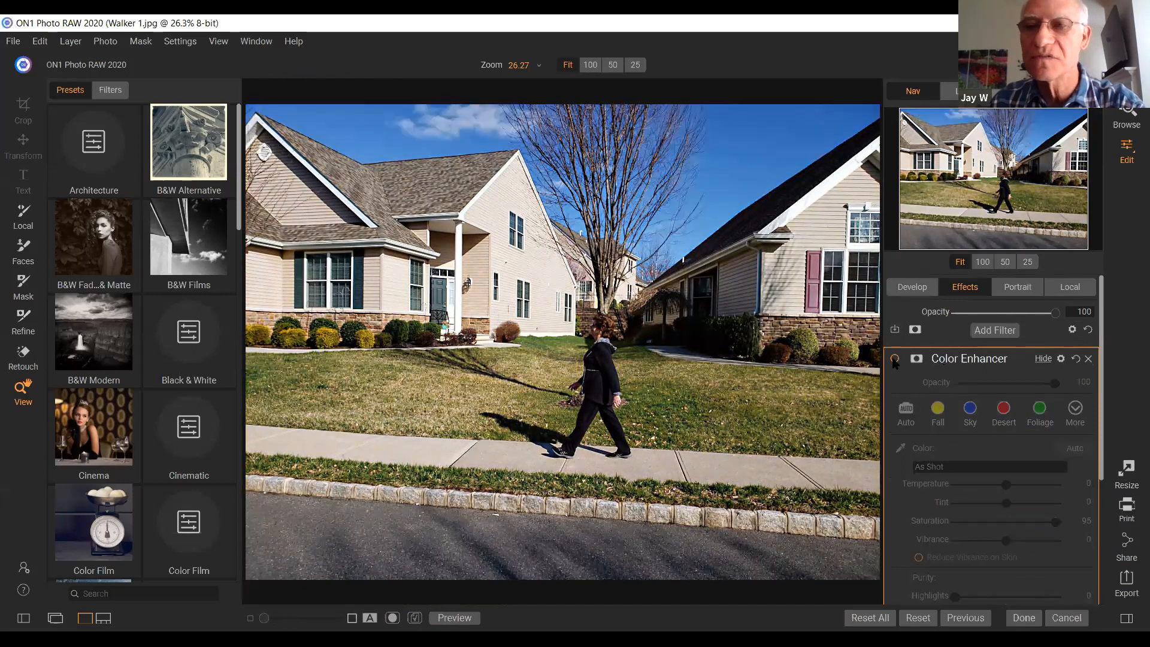
pyautogui.click(895, 359)
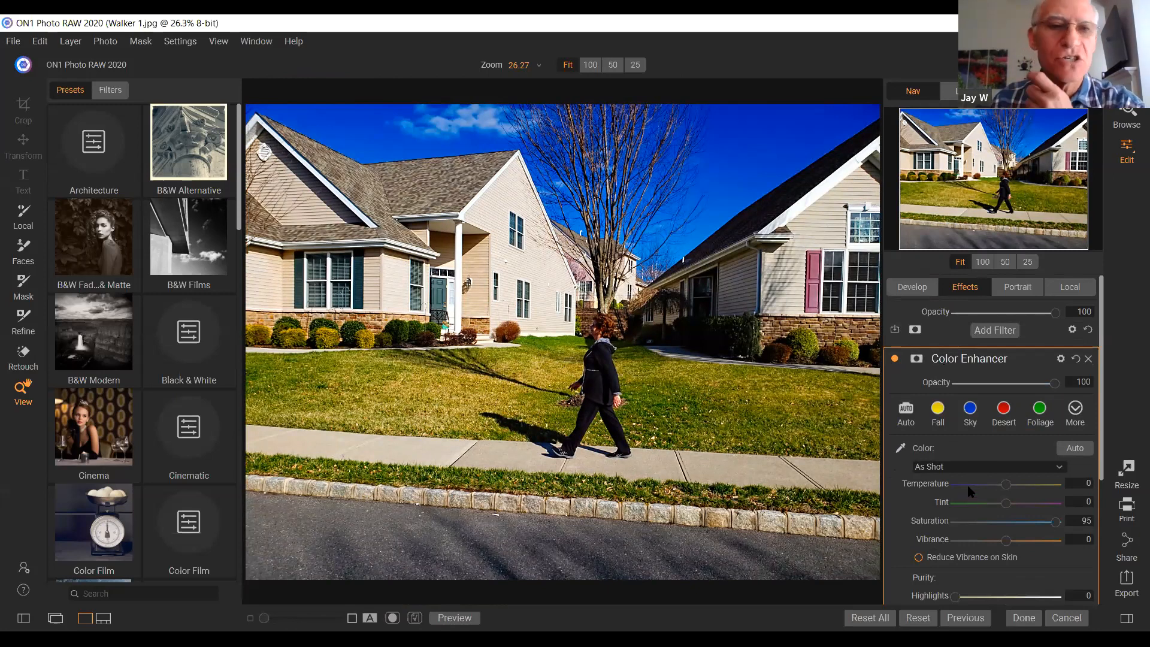
# - Reduce the Color Enhancer filter's Opacity to 45, and fine-tune it to 47
pyautogui.scroll(-1, 988, 482)
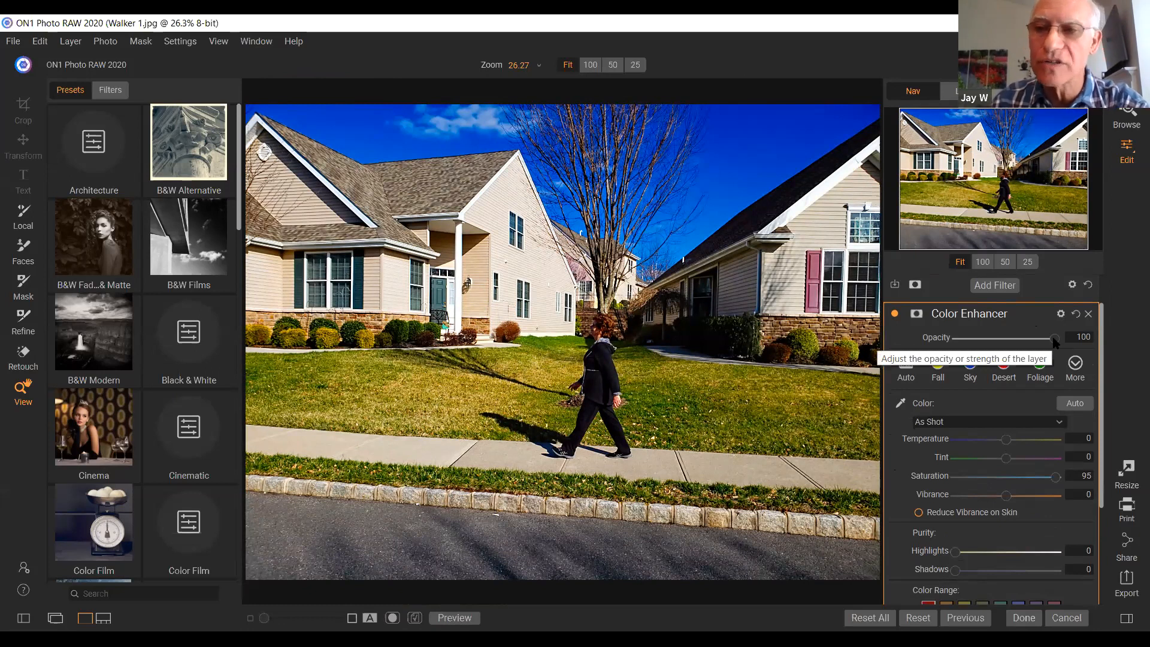
pyautogui.moveTo(1054, 338); pyautogui.dragTo(999, 341)
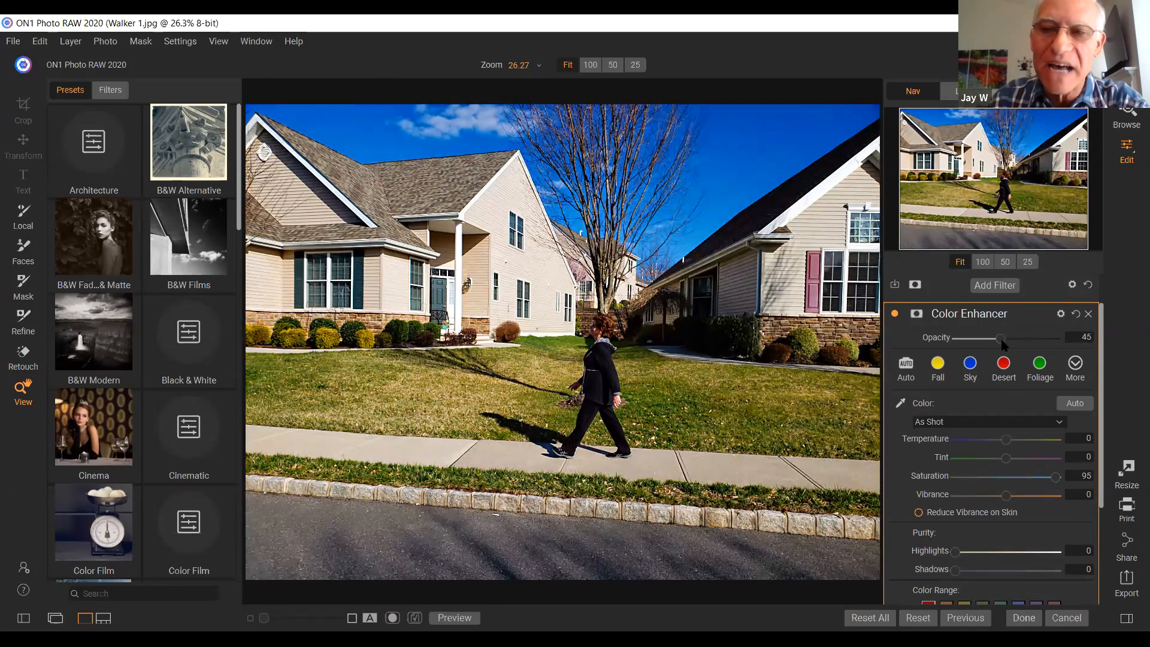
pyautogui.moveTo(1002, 340); pyautogui.dragTo(1004, 340)
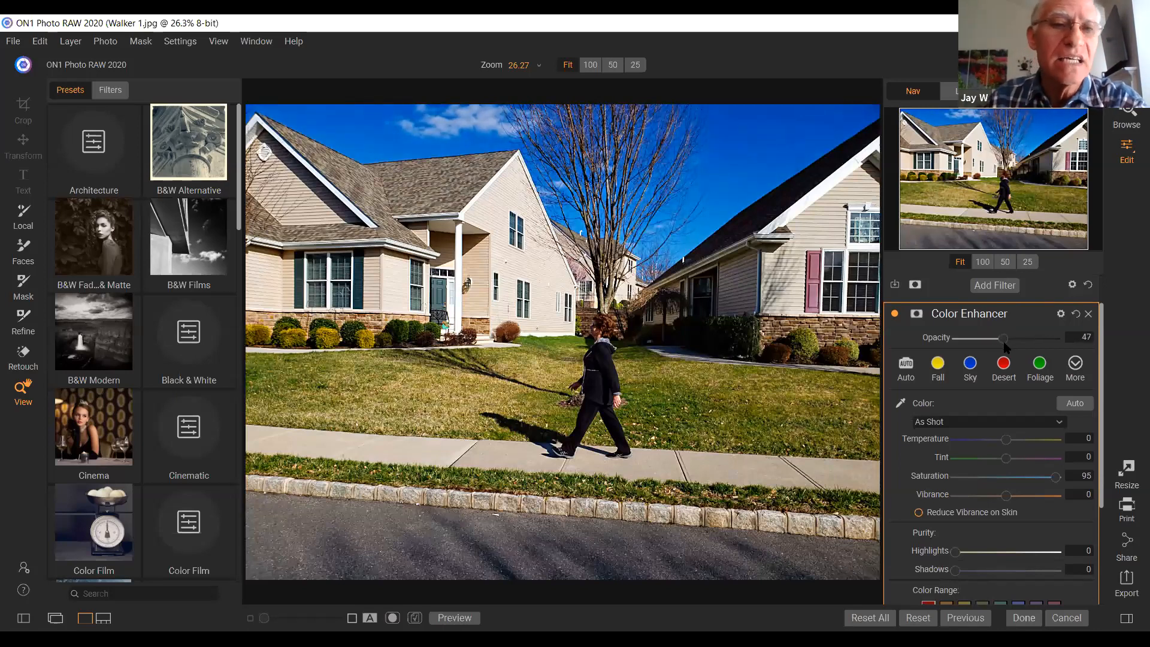
# - Expand the Dynamic Contrast filter's options, and set its Opacity to 73
pyautogui.scroll(-3, 998, 423)
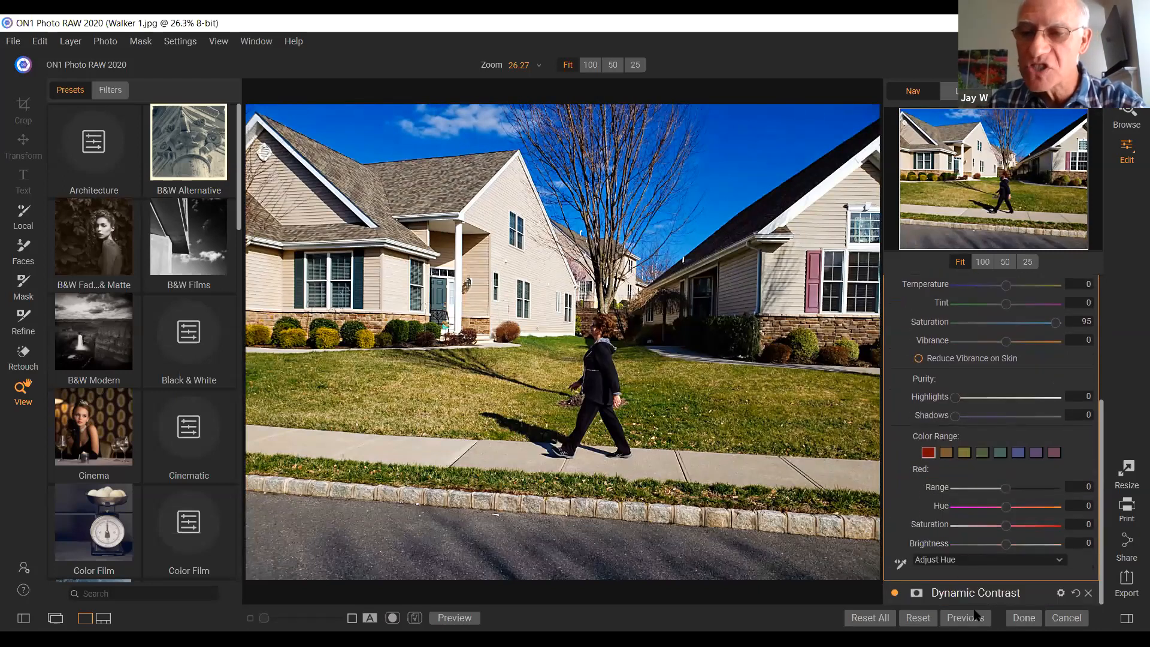
pyautogui.click(974, 593)
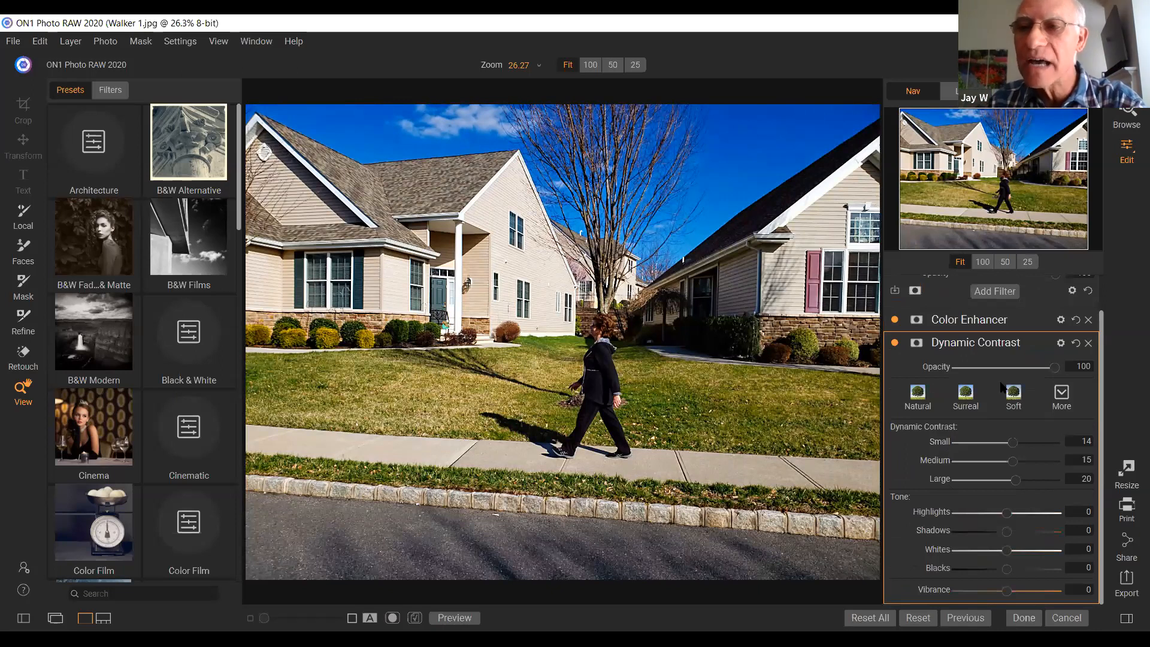
pyautogui.moveTo(1054, 369); pyautogui.dragTo(1028, 370)
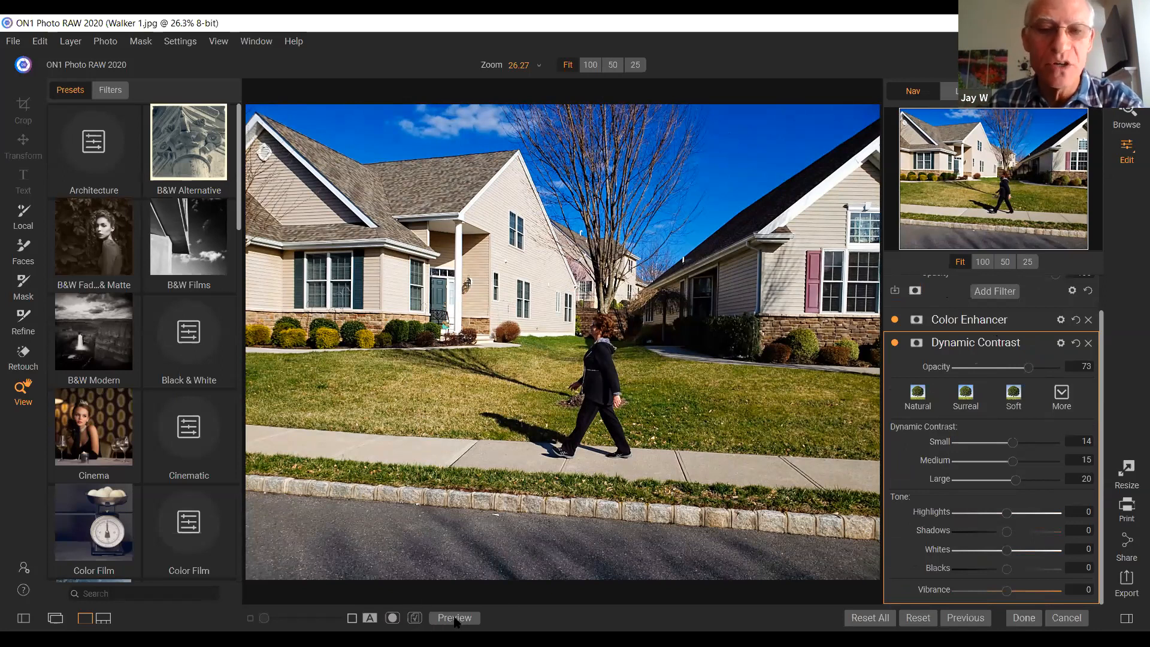
pyautogui.click(1012, 400)
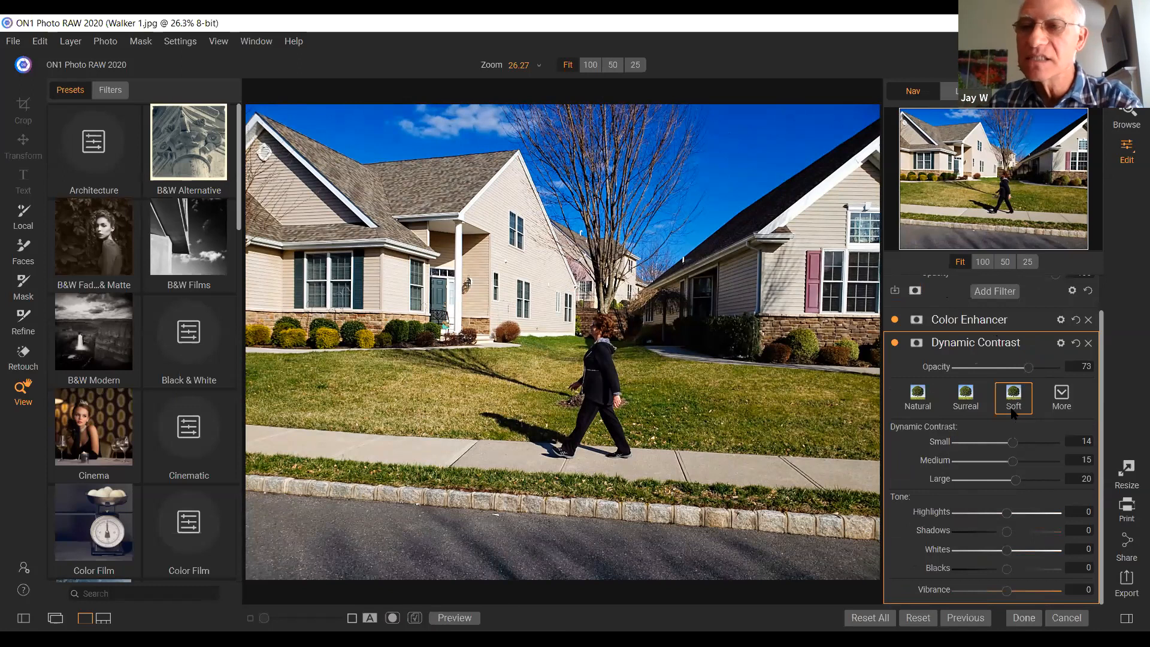
# - Reopen the Color Enhancer options, and set the overall Saturation to 100 and the filter's Opacity to 100
pyautogui.click(985, 328)
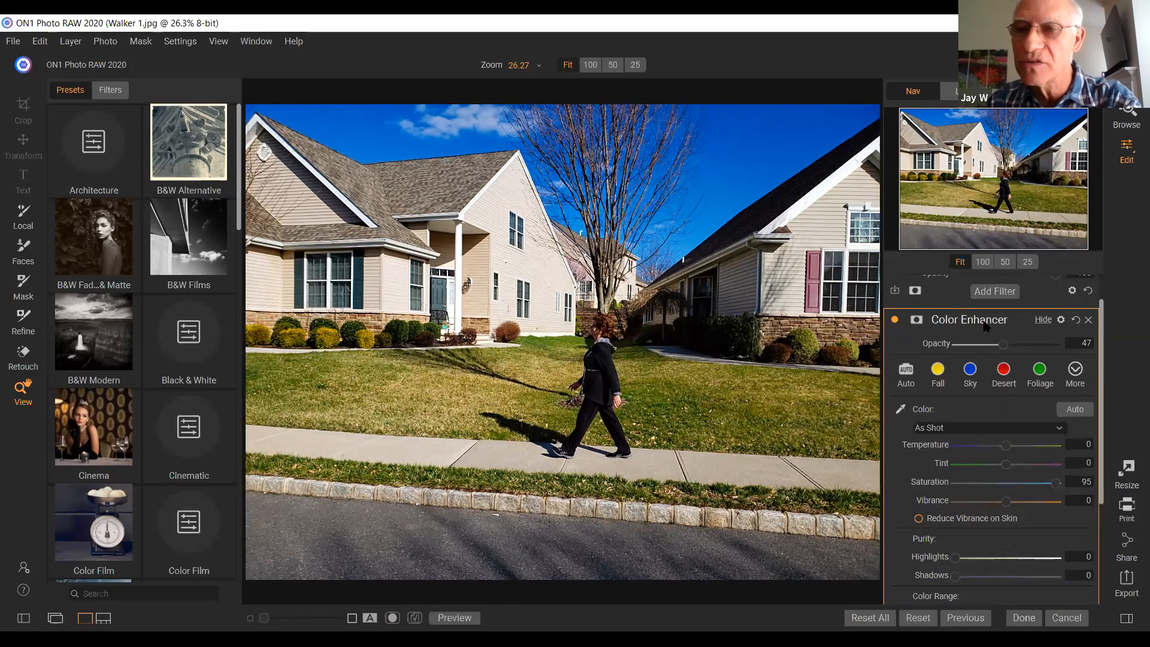
pyautogui.scroll(-2, 1000, 419)
pyautogui.moveTo(1056, 400); pyautogui.dragTo(1065, 401)
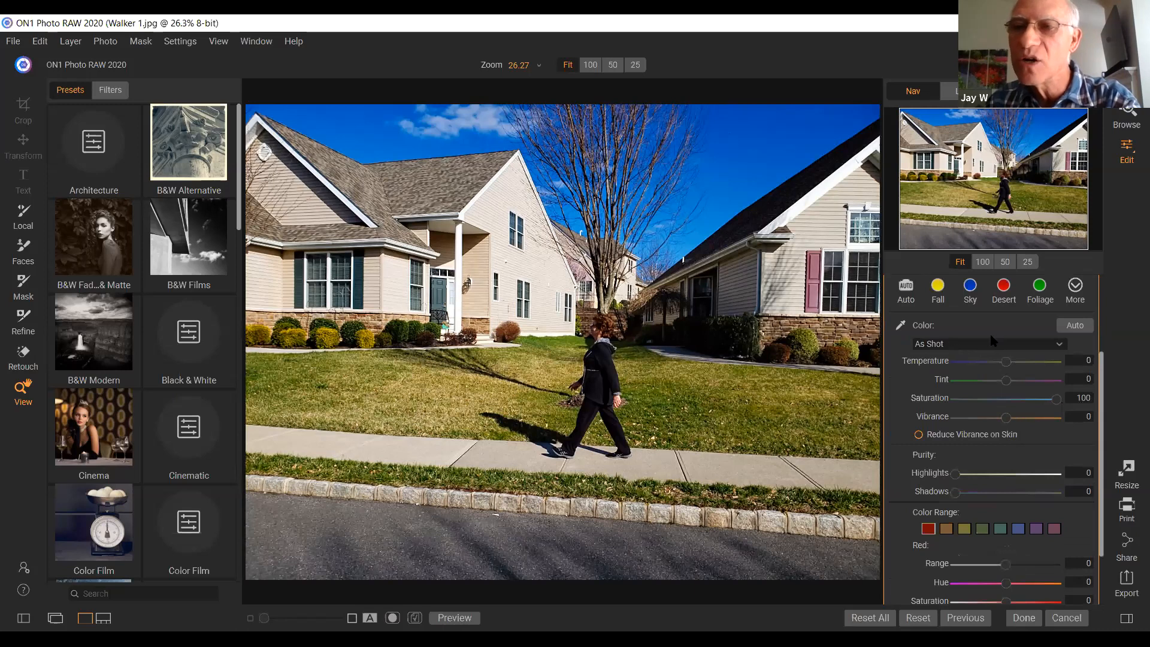
pyautogui.scroll(2, 998, 354)
pyautogui.moveTo(1004, 351); pyautogui.dragTo(1049, 353)
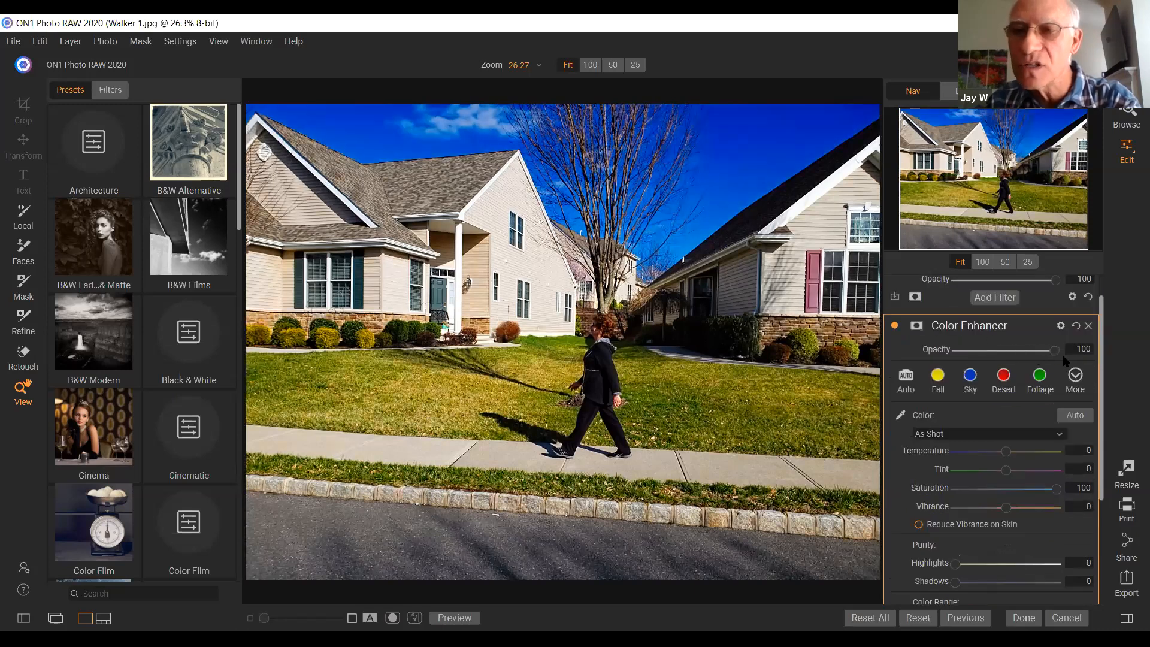
# - Compare the edited photo with the original, and compare it with and without the Color Enhancer filter, leaving the edits on
pyautogui.click(453, 619)
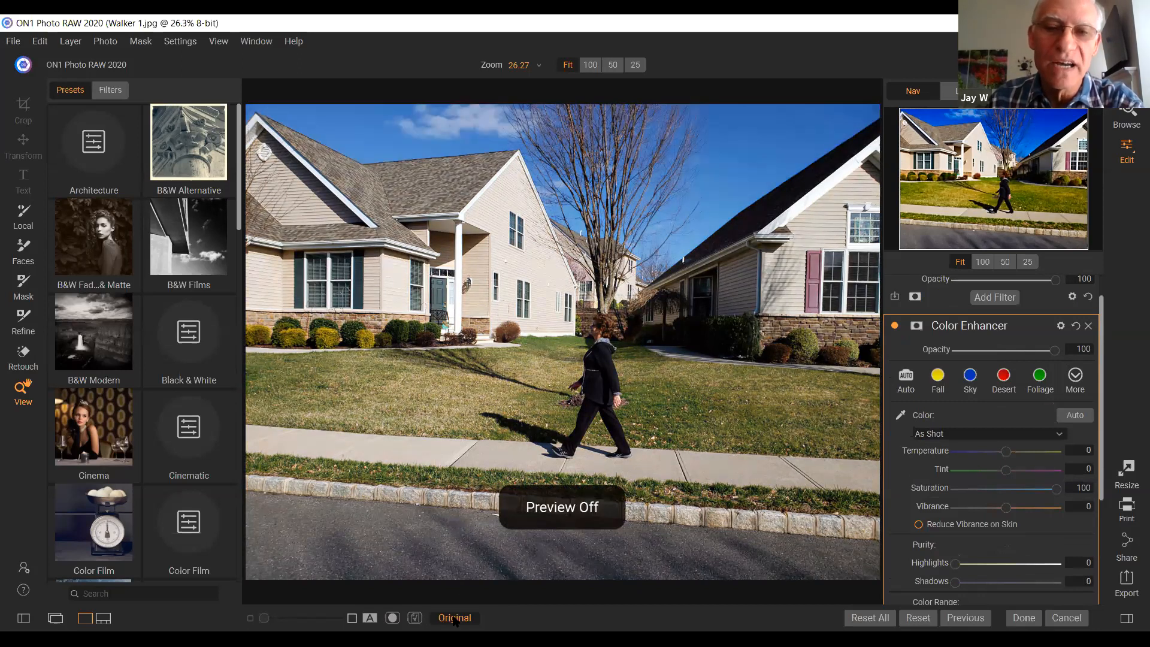
pyautogui.click(455, 619)
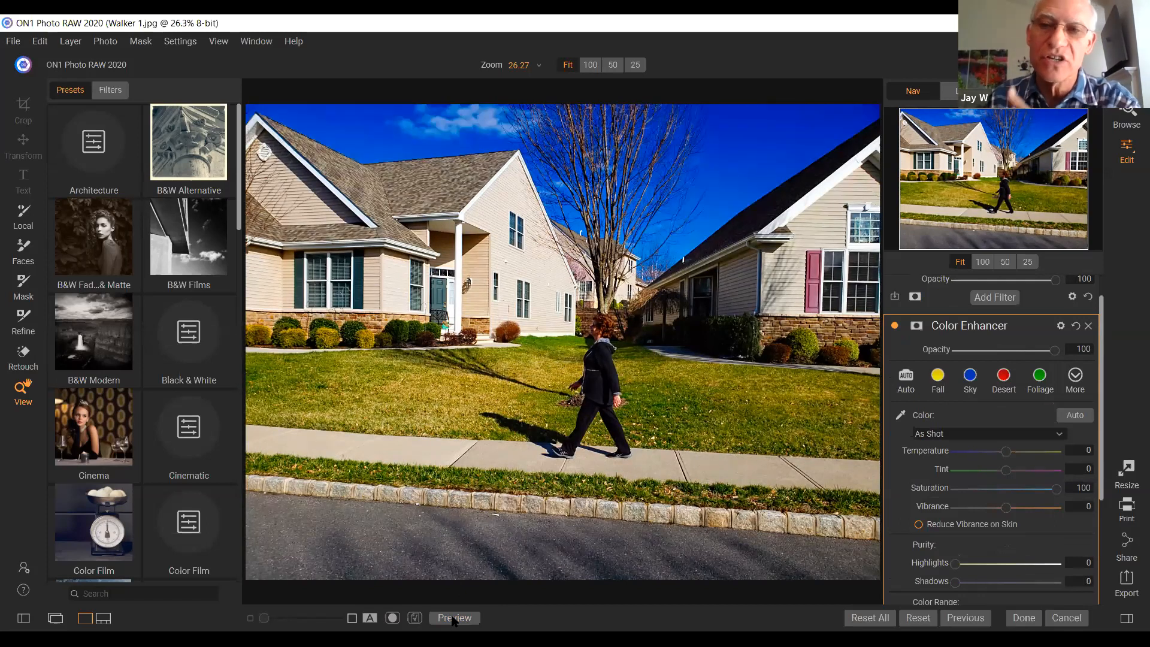
pyautogui.click(895, 326)
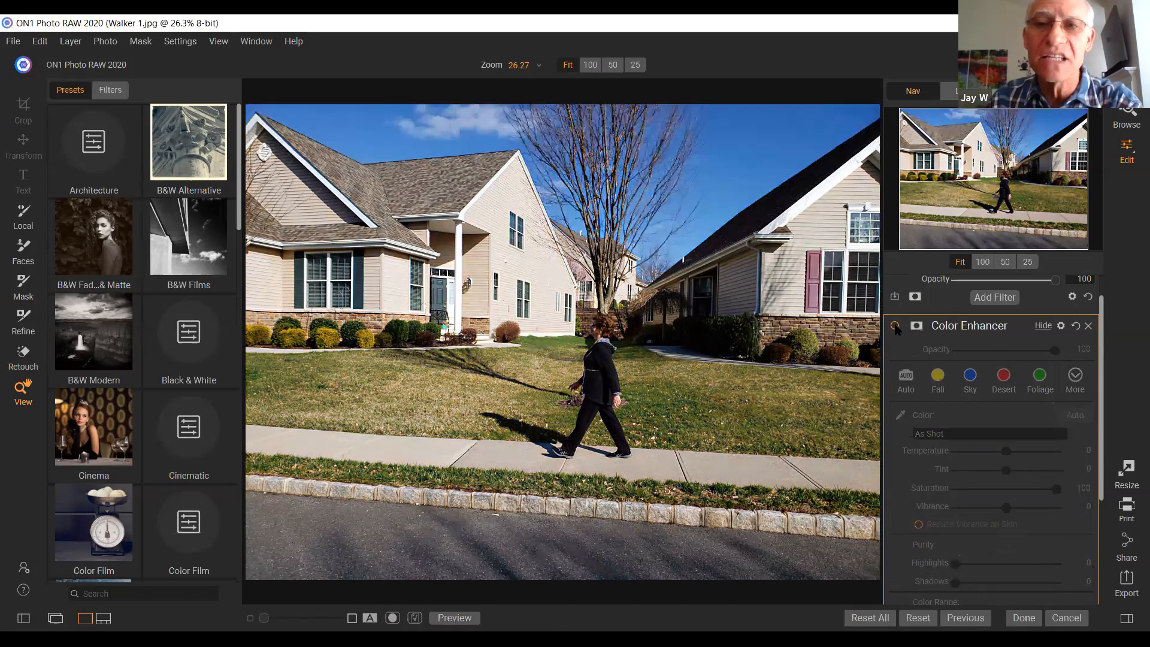
pyautogui.click(896, 327)
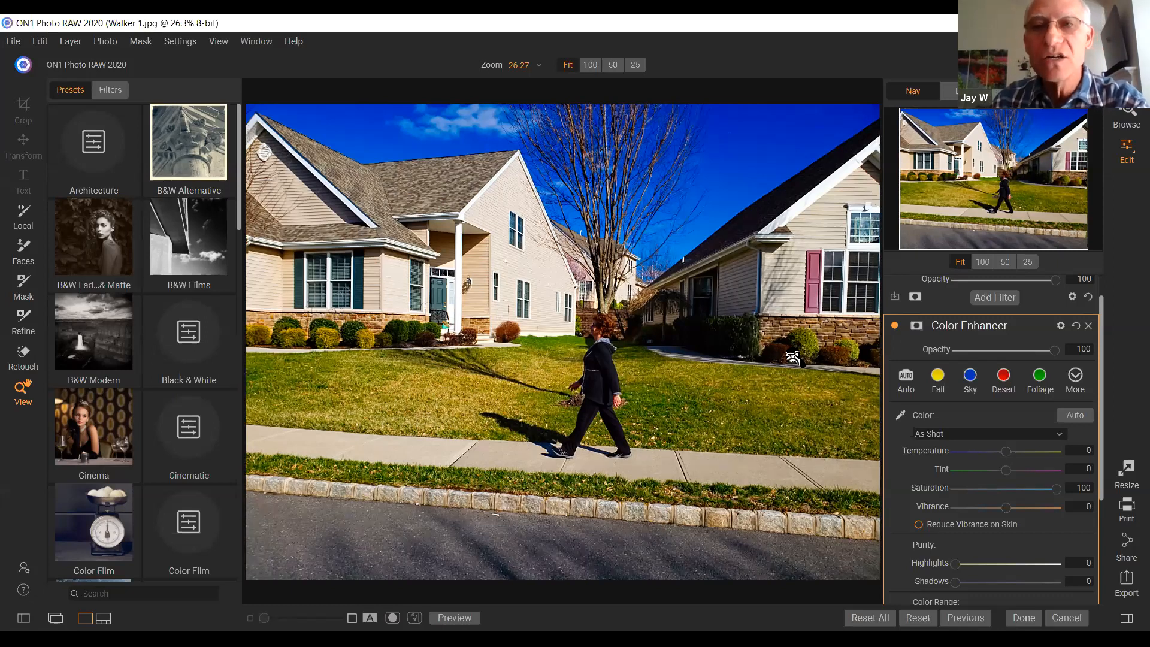
pyautogui.scroll(-1, 789, 358)
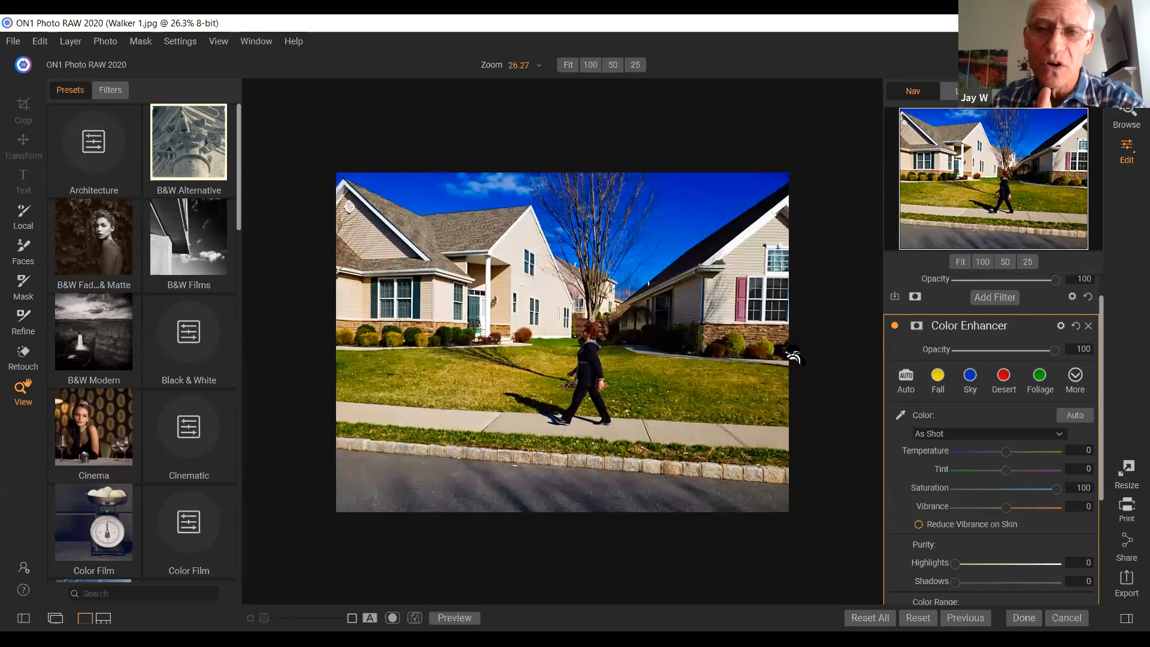
pyautogui.scroll(1, 774, 351)
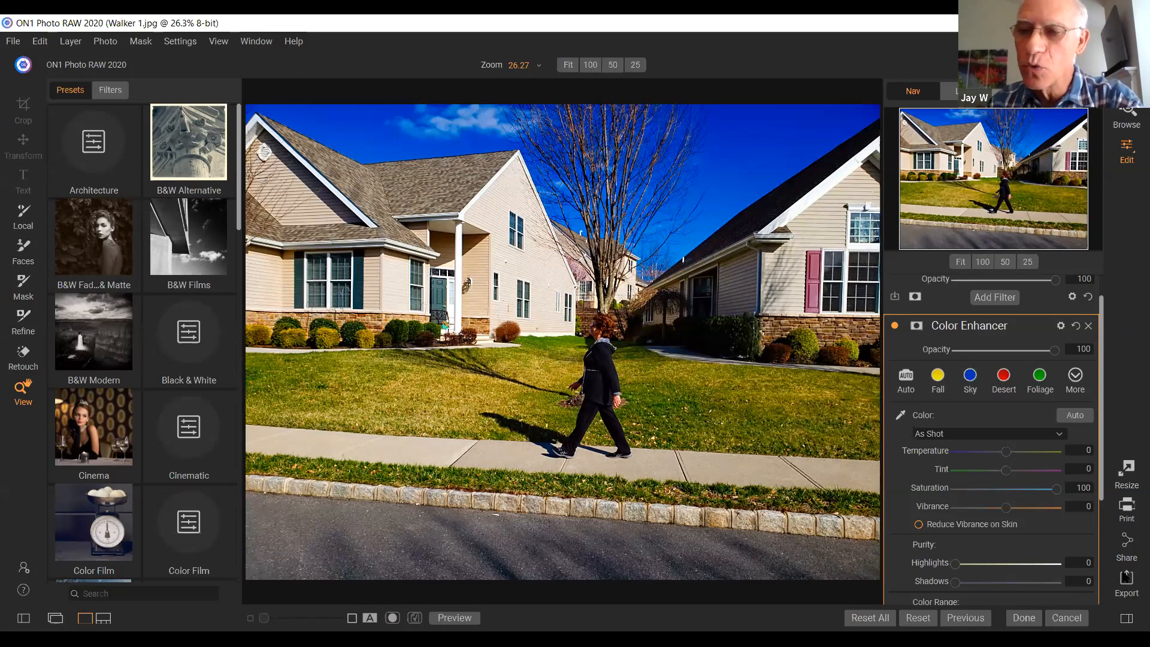
# - Start exporting the edited photo as a JPEG, keeping Current Folder as the save location
pyautogui.click(1126, 579)
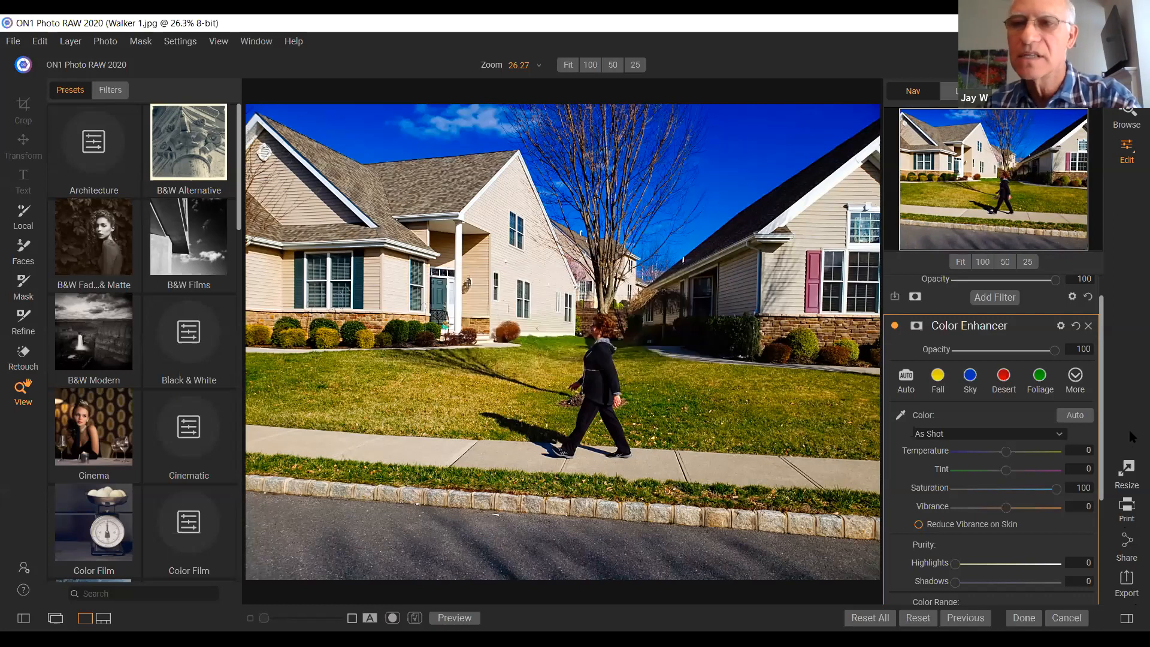
pyautogui.hotkey('ctrl', 'shift', 'e')
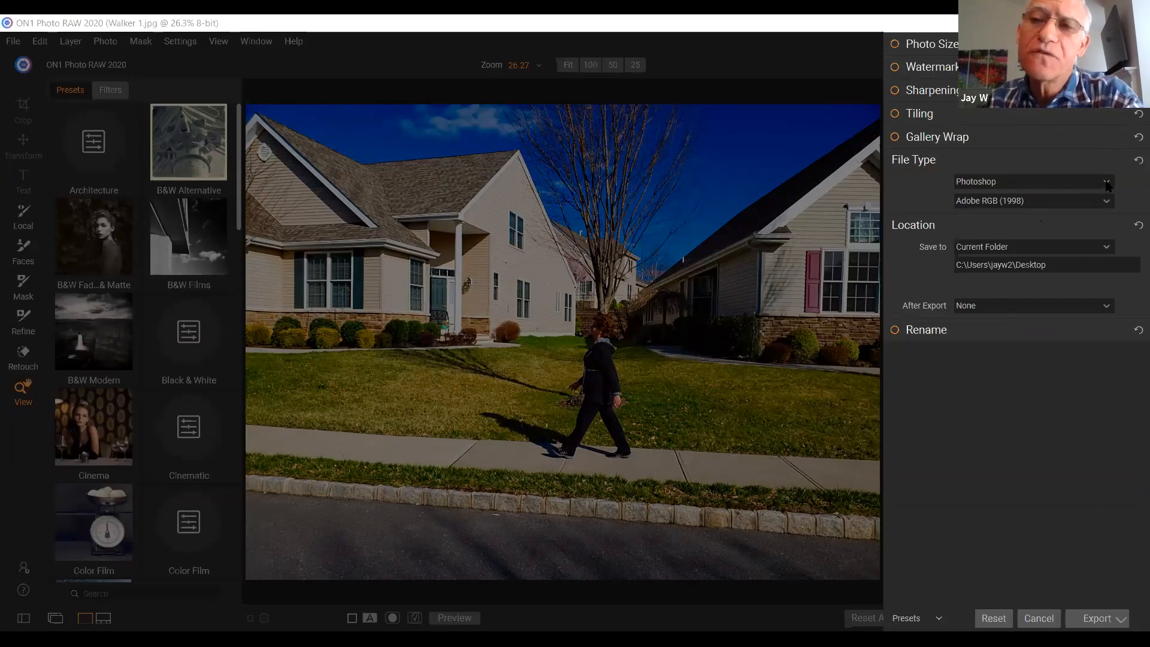
pyautogui.click(1108, 183)
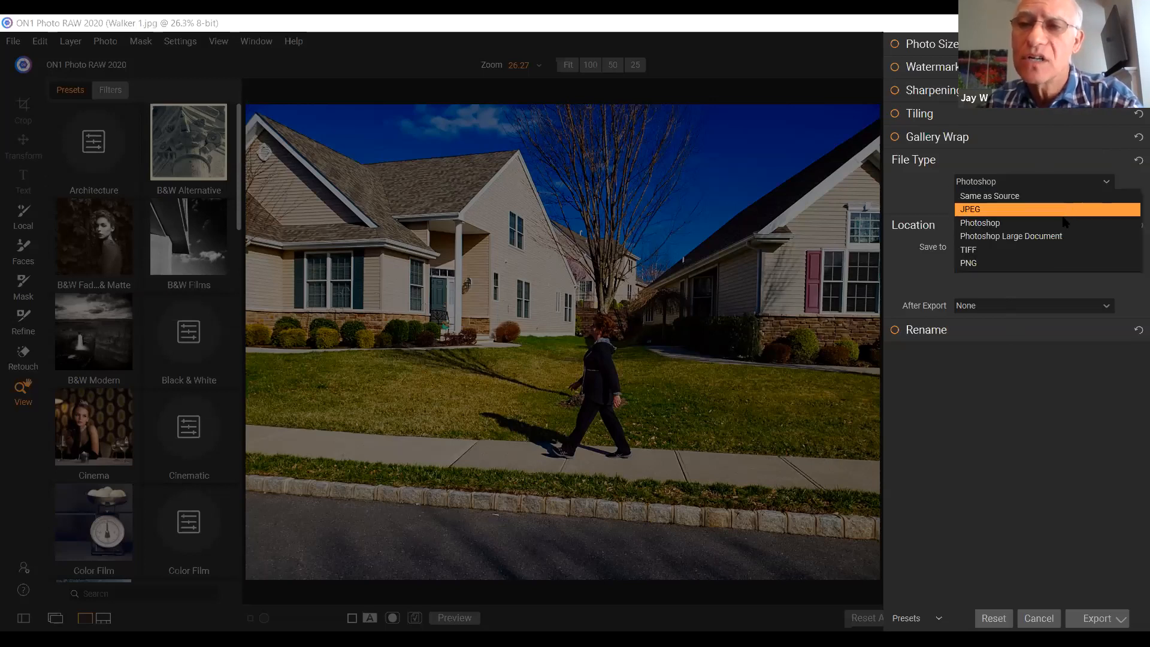
pyautogui.click(1064, 211)
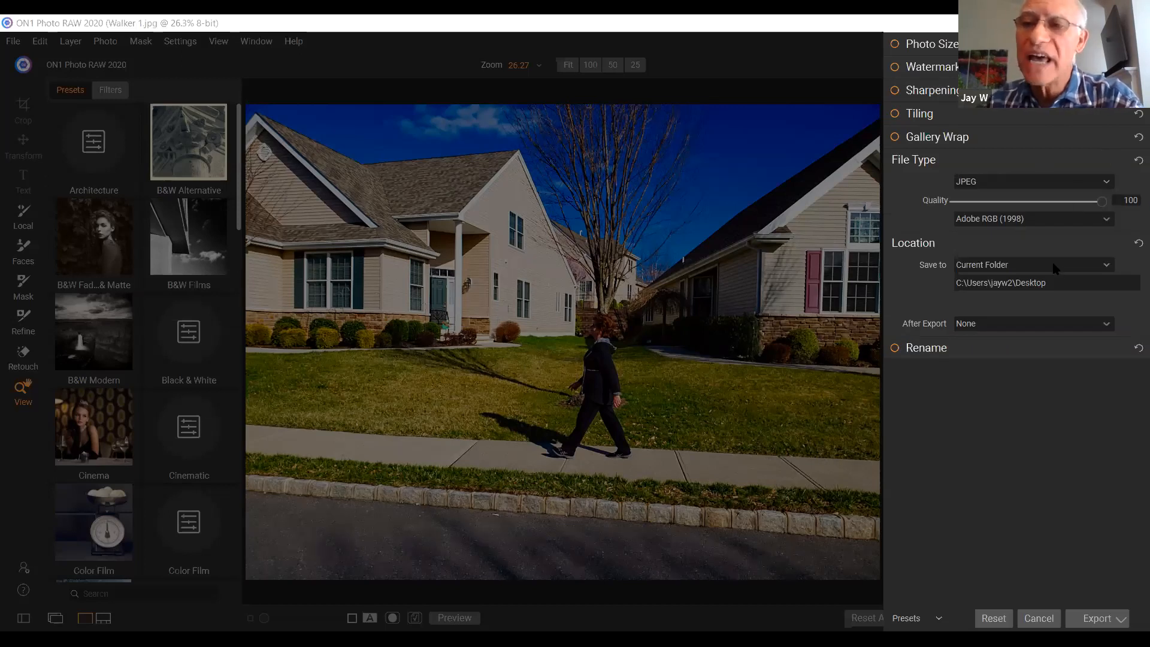
pyautogui.click(1108, 266)
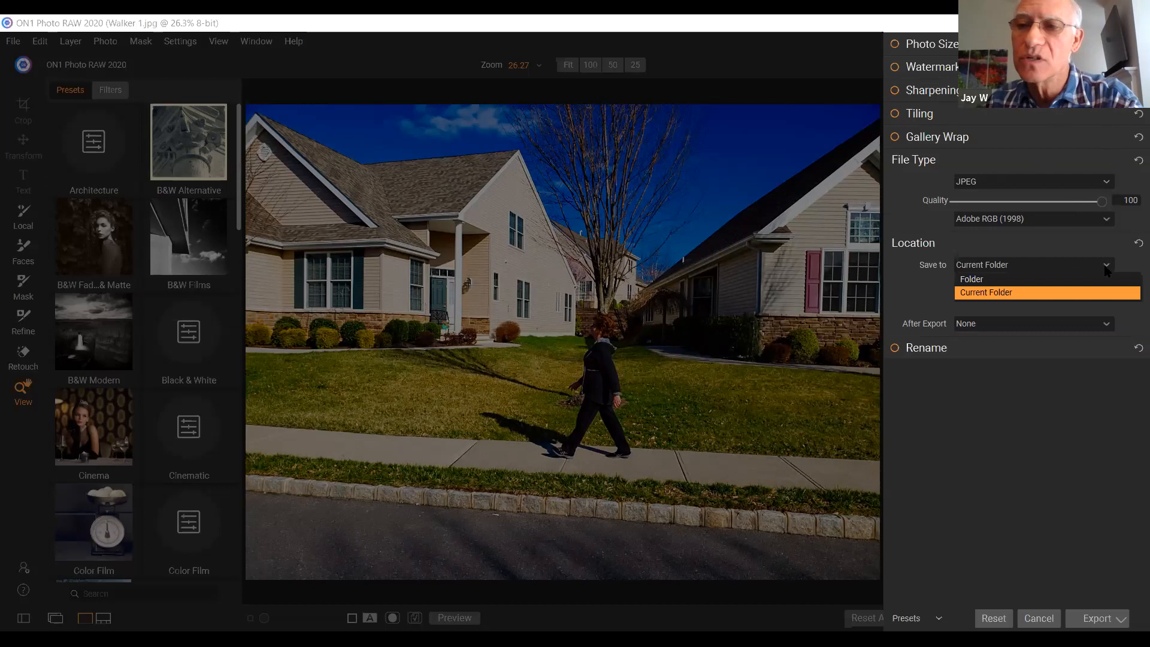
pyautogui.click(1088, 294)
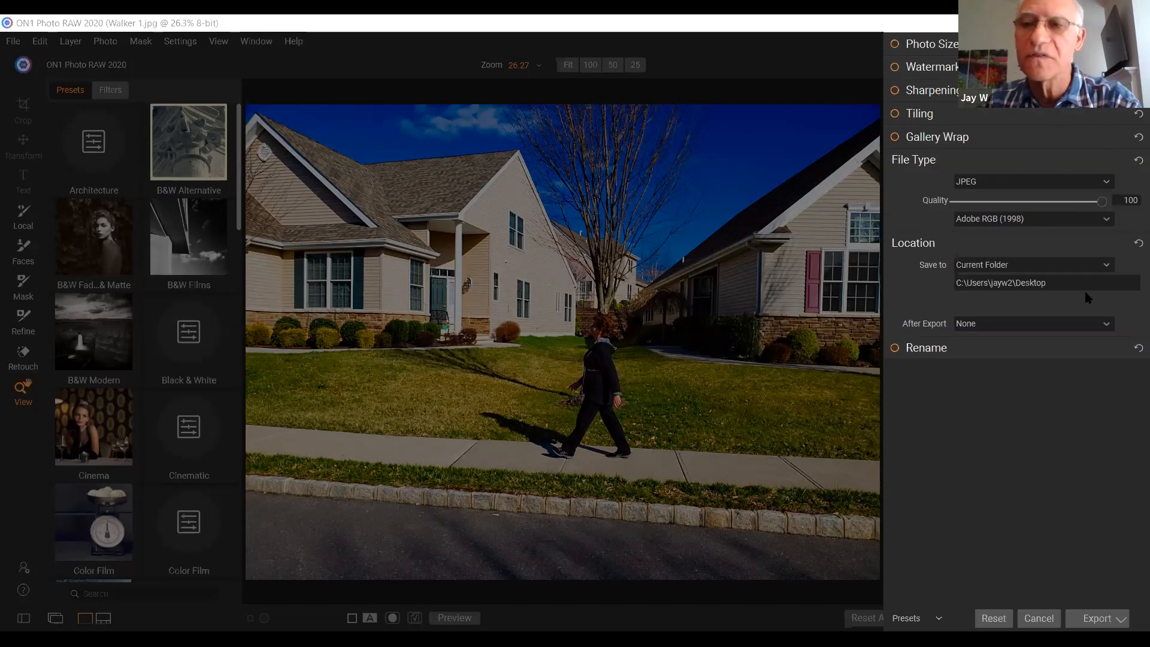
# - Try the Folder save option by browsing for a destination directory, and return the save location to Current Folder
pyautogui.click(1107, 267)
pyautogui.click(1108, 268)
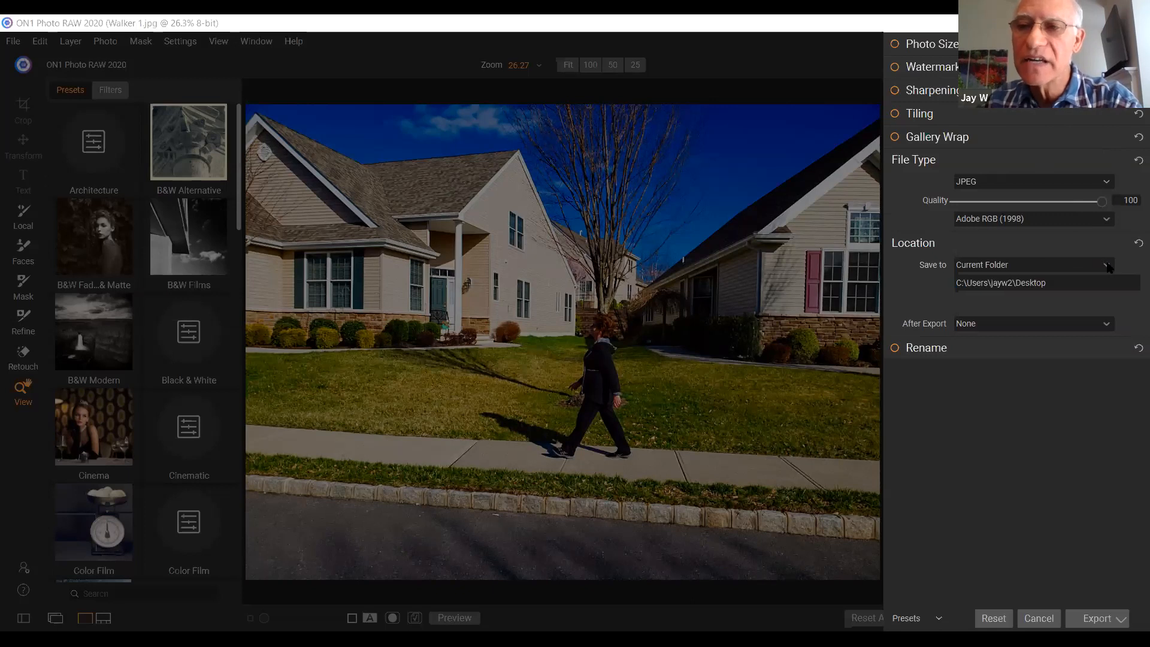
pyautogui.click(1108, 267)
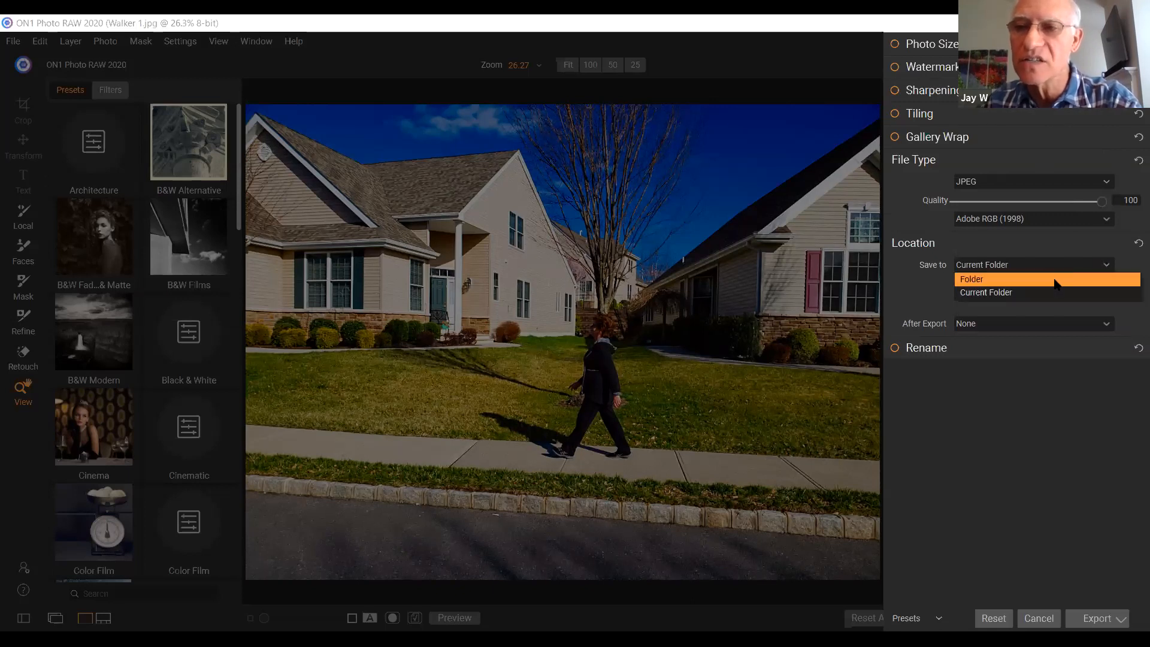
pyautogui.click(1058, 280)
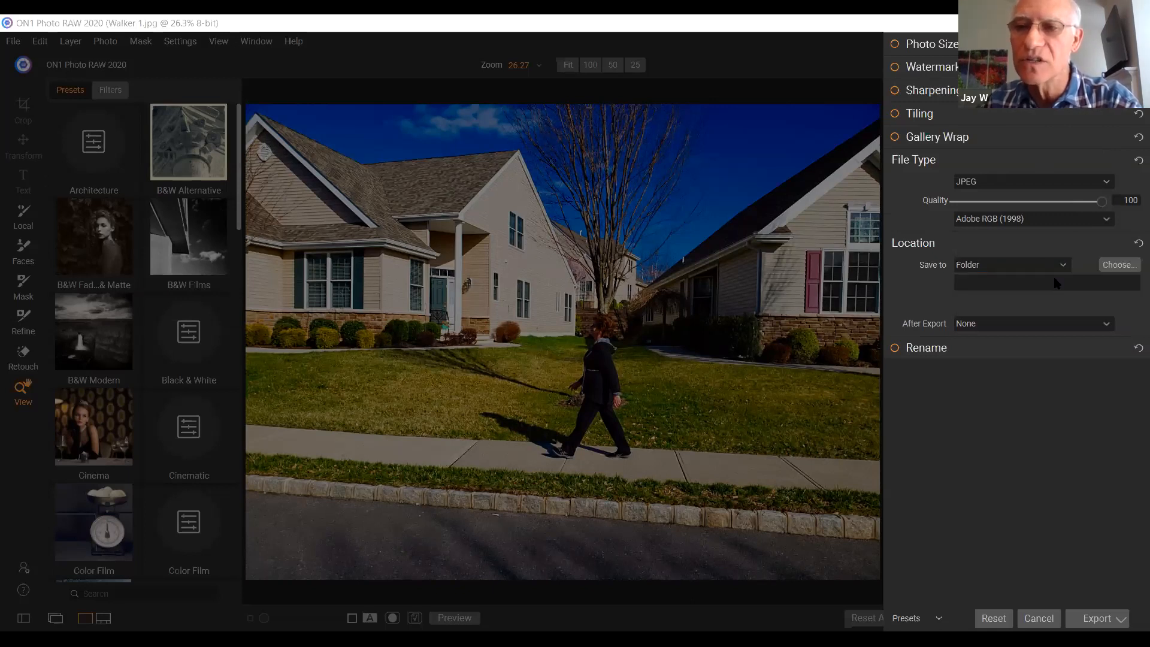
pyautogui.click(1121, 265)
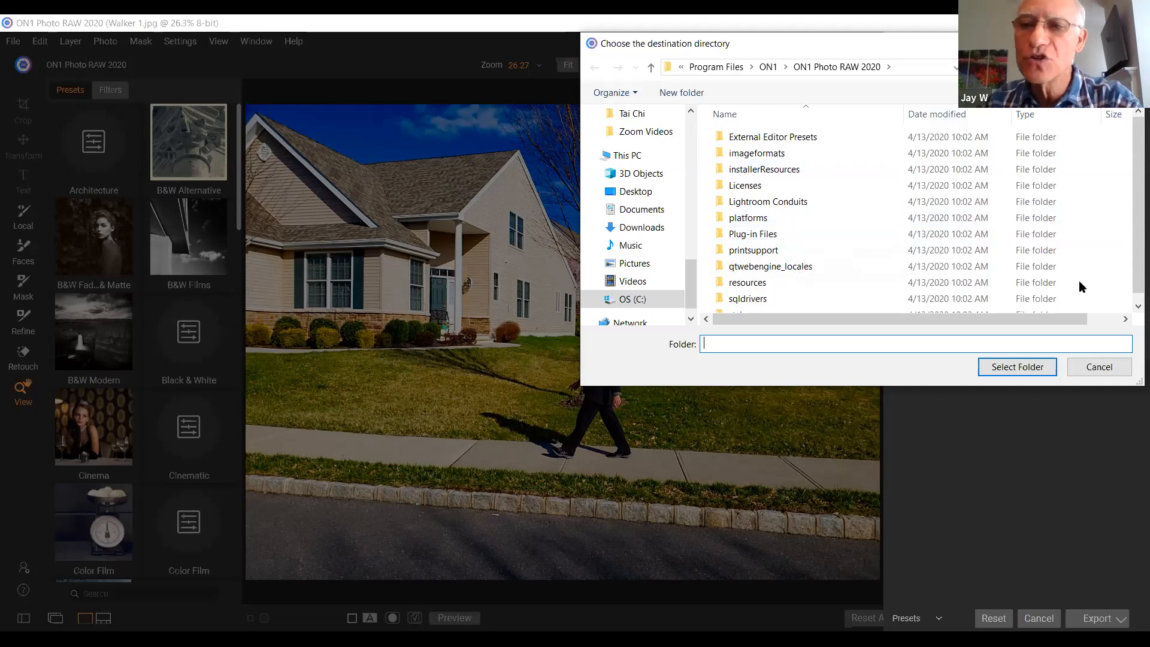
pyautogui.press('Escape')
pyautogui.click(1066, 266)
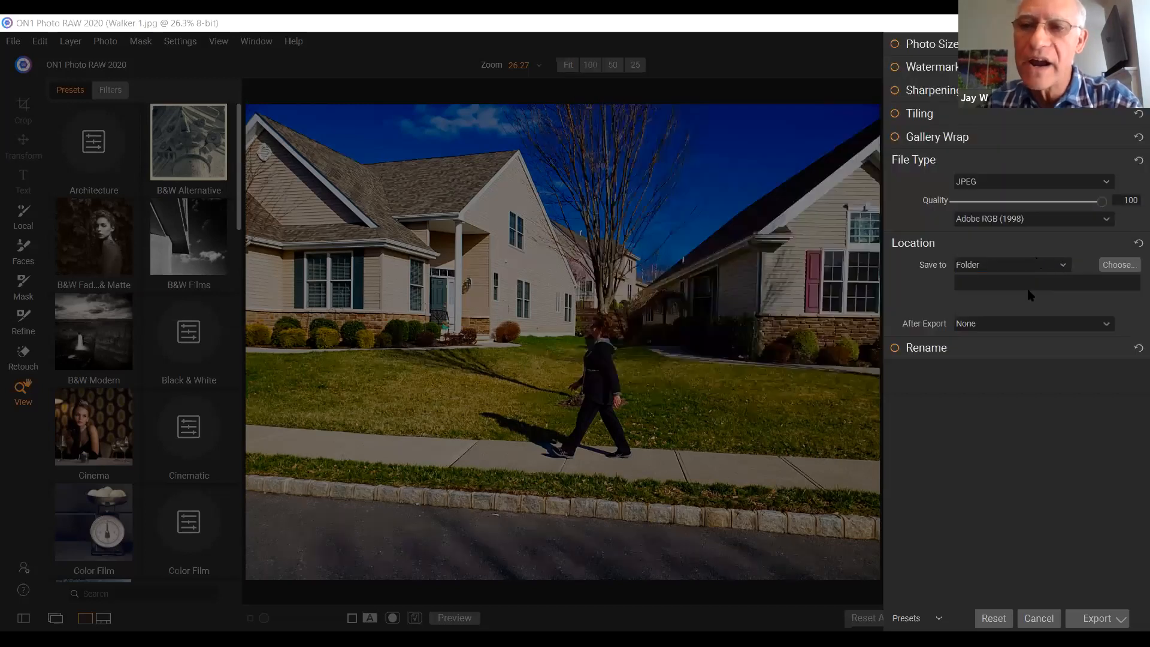
pyautogui.click(1031, 292)
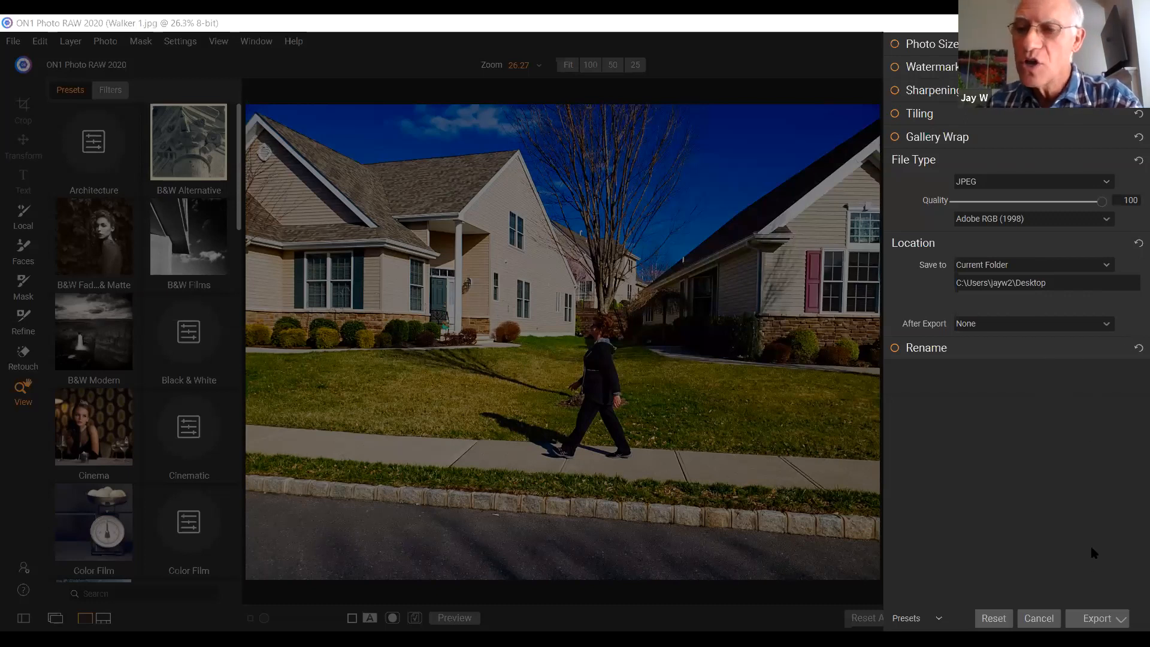
# - Run the JPEG export, and return to the Browse module
pyautogui.click(1098, 619)
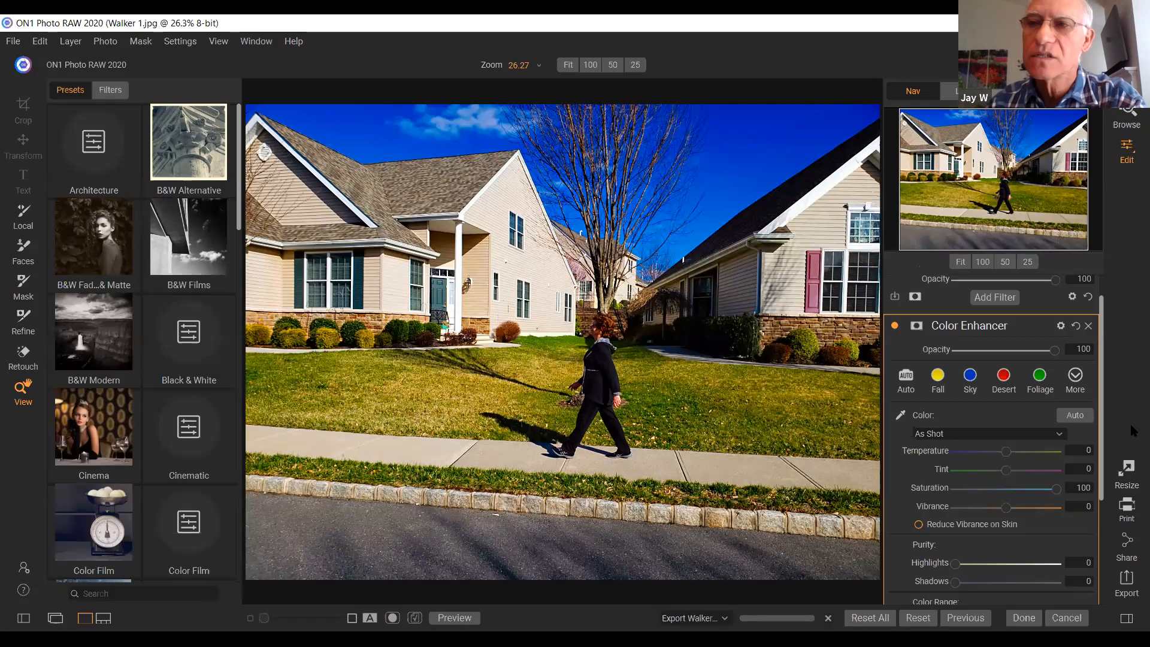
pyautogui.click(1129, 110)
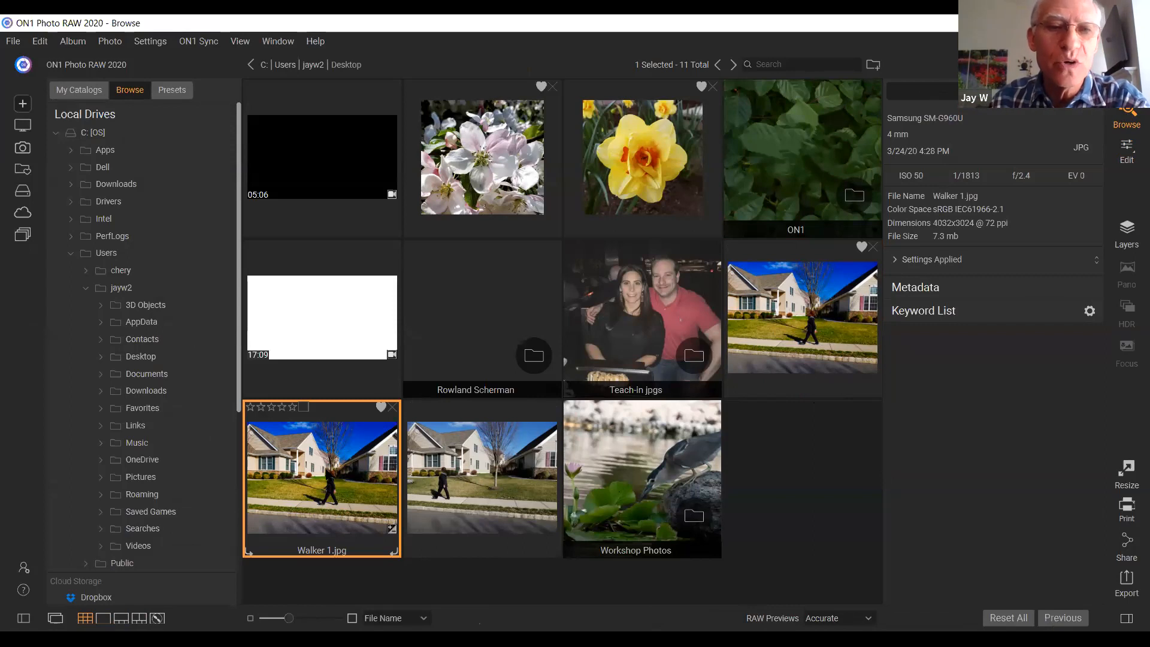
# - Reopen Walker 1.jpg for editing, and review the saved Color Enhancer and Dynamic Contrast filter settings in Effects
pyautogui.doubleClick(322, 467)
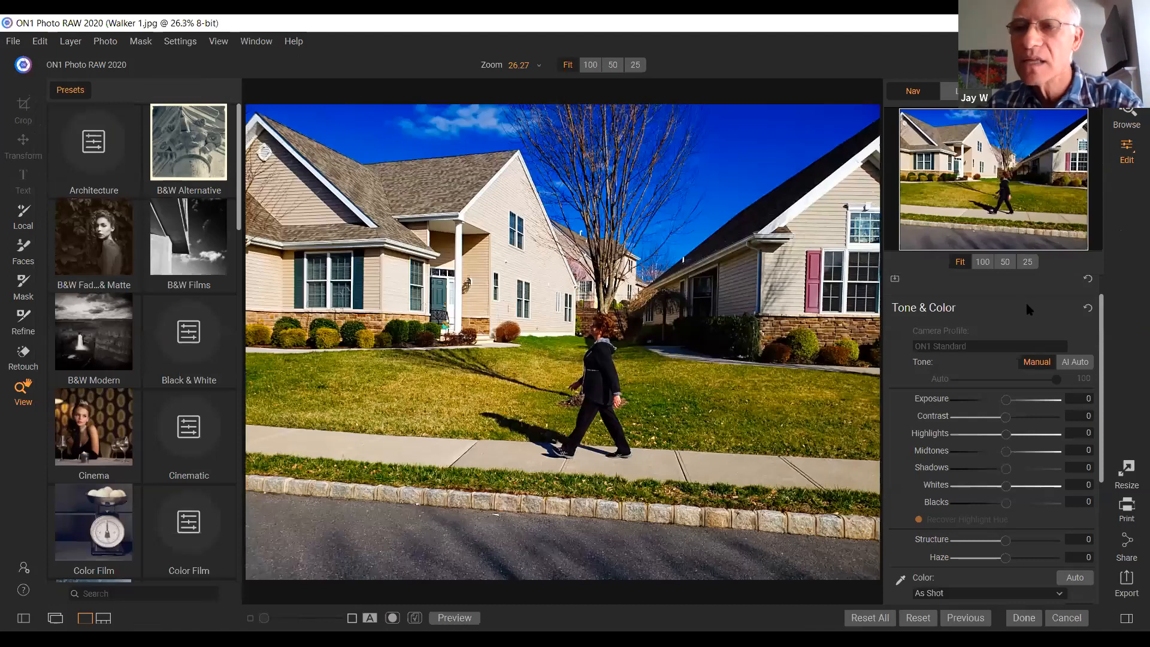
pyautogui.scroll(1, 971, 287)
pyautogui.click(971, 292)
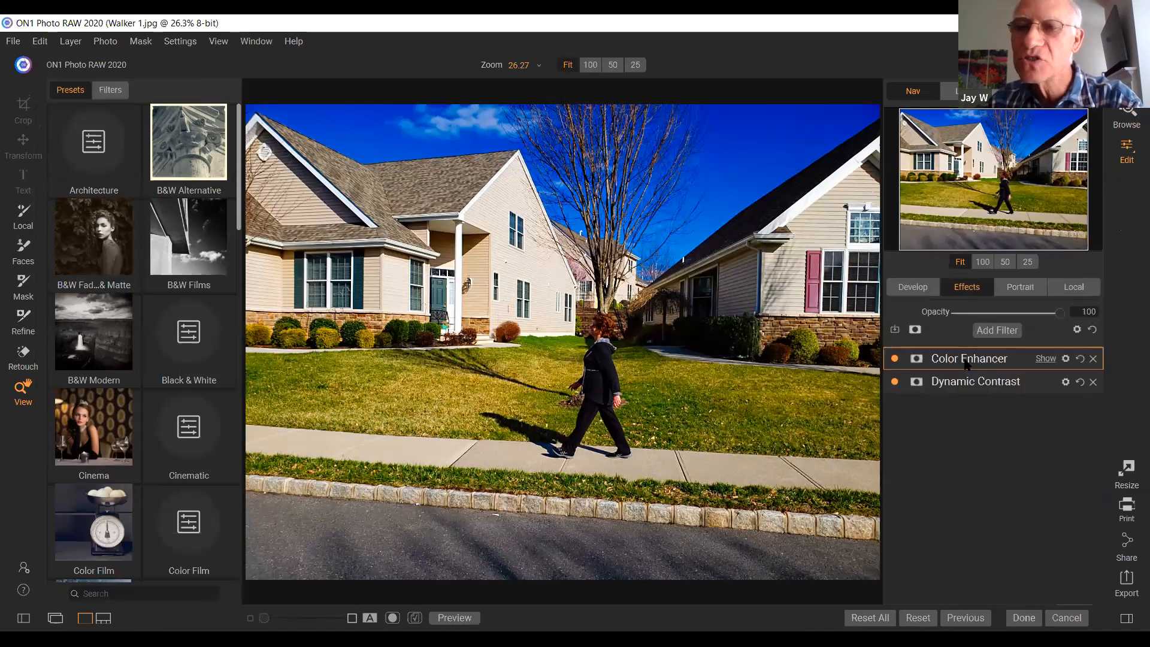
pyautogui.click(965, 359)
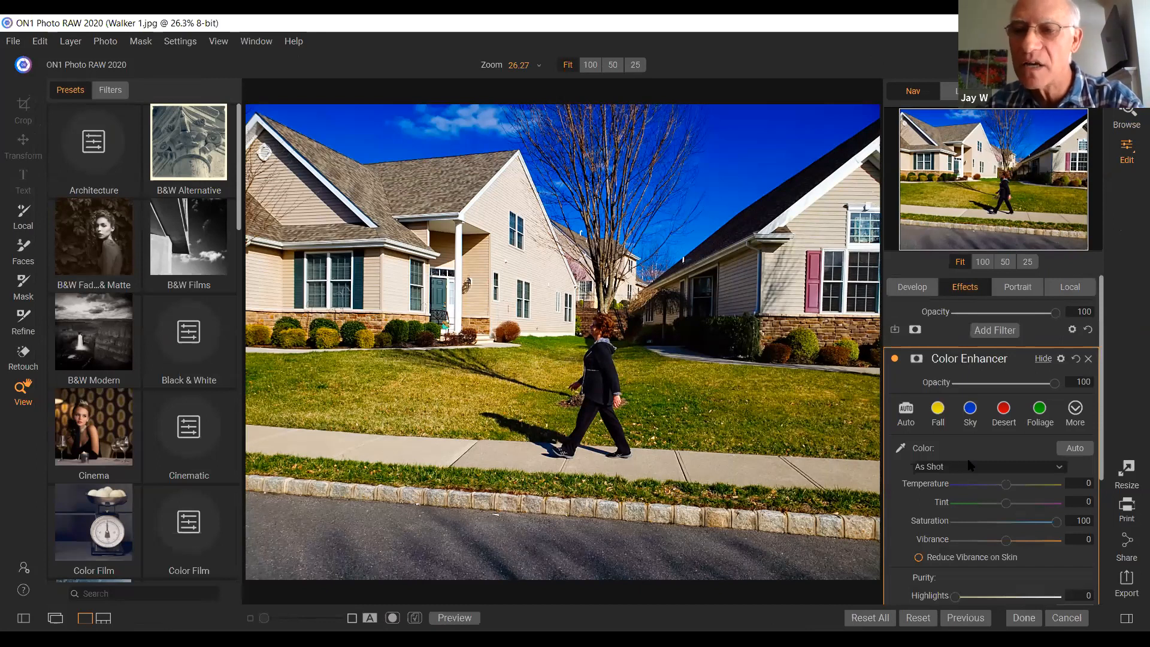
pyautogui.scroll(-3, 988, 515)
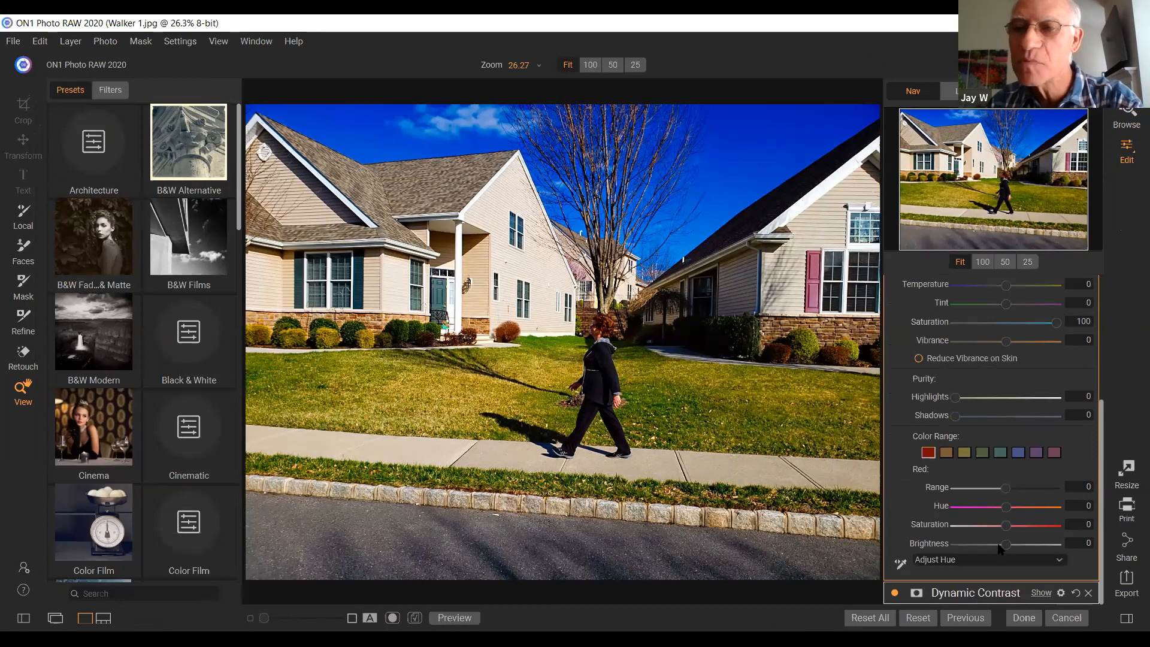
pyautogui.scroll(-4, 999, 548)
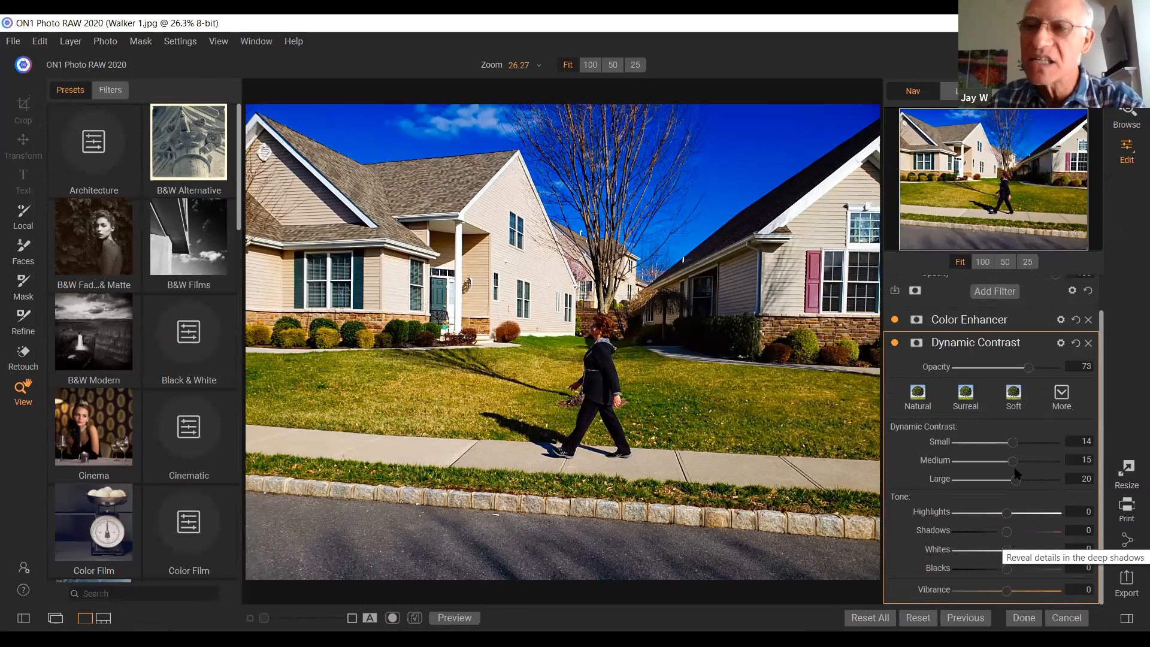
# - Remove the Dynamic Contrast and Color Enhancer filters from Walker 1.jpg
pyautogui.click(1089, 344)
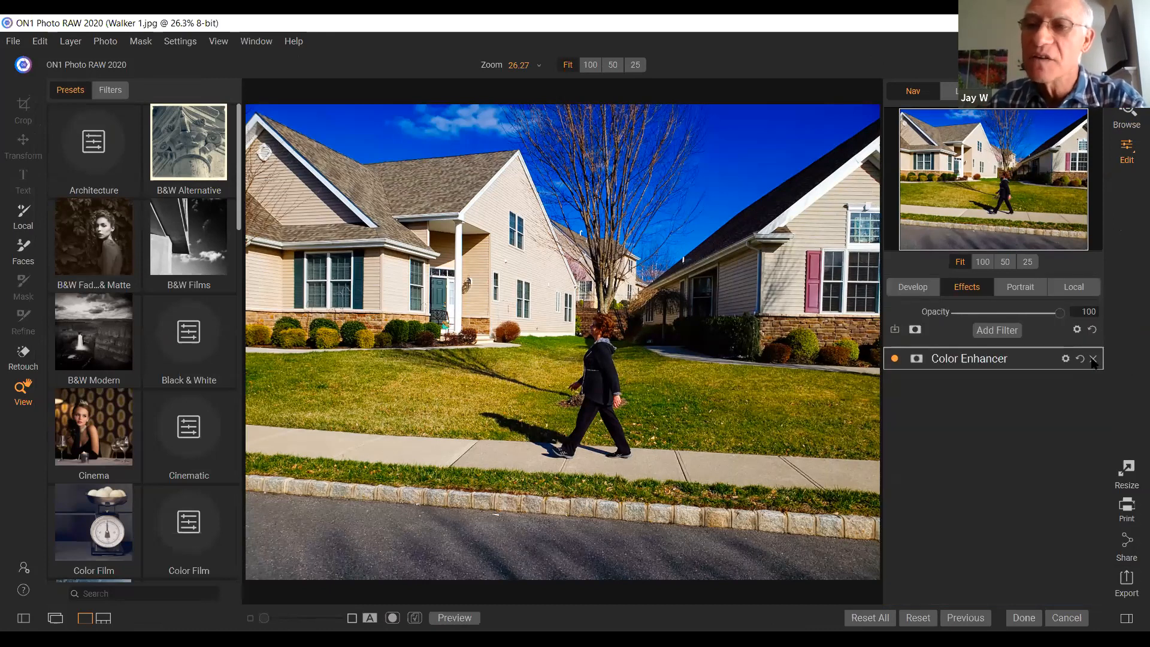
pyautogui.click(1093, 359)
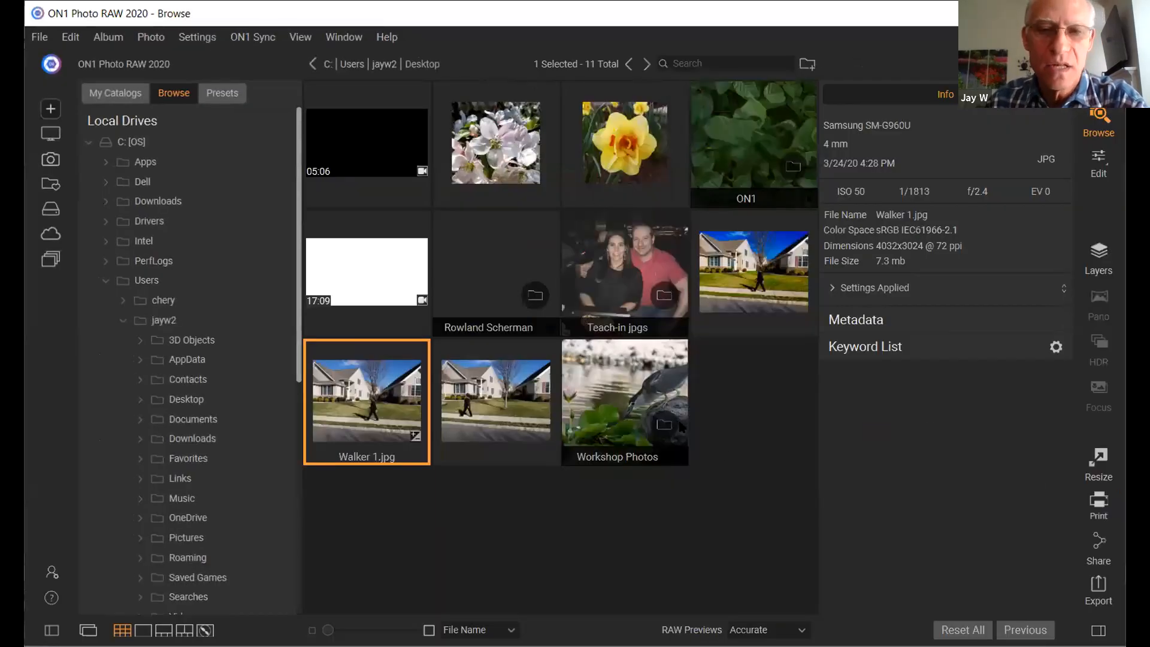
pyautogui.doubleClick(271, 21)
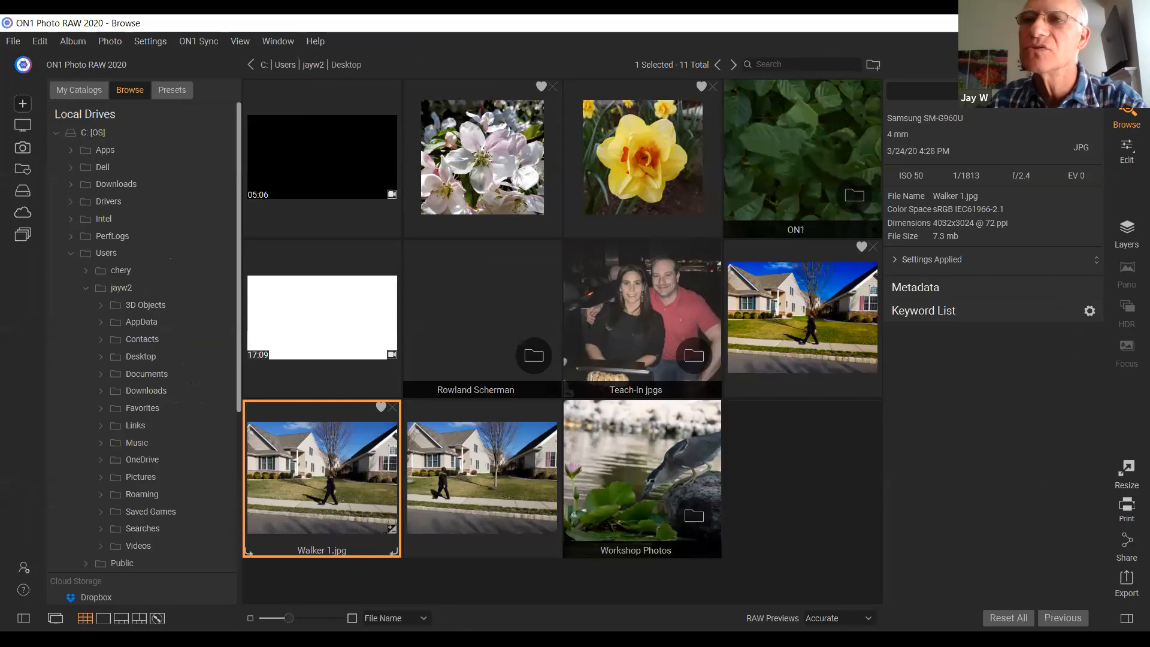
pyautogui.click(1098, 23)
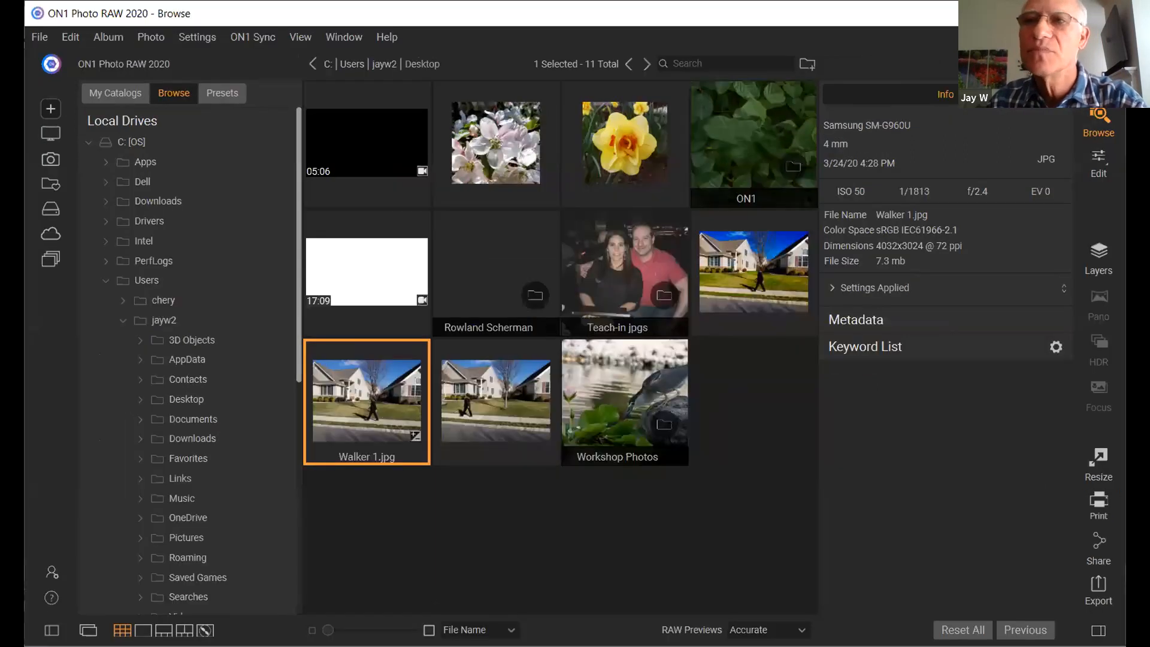
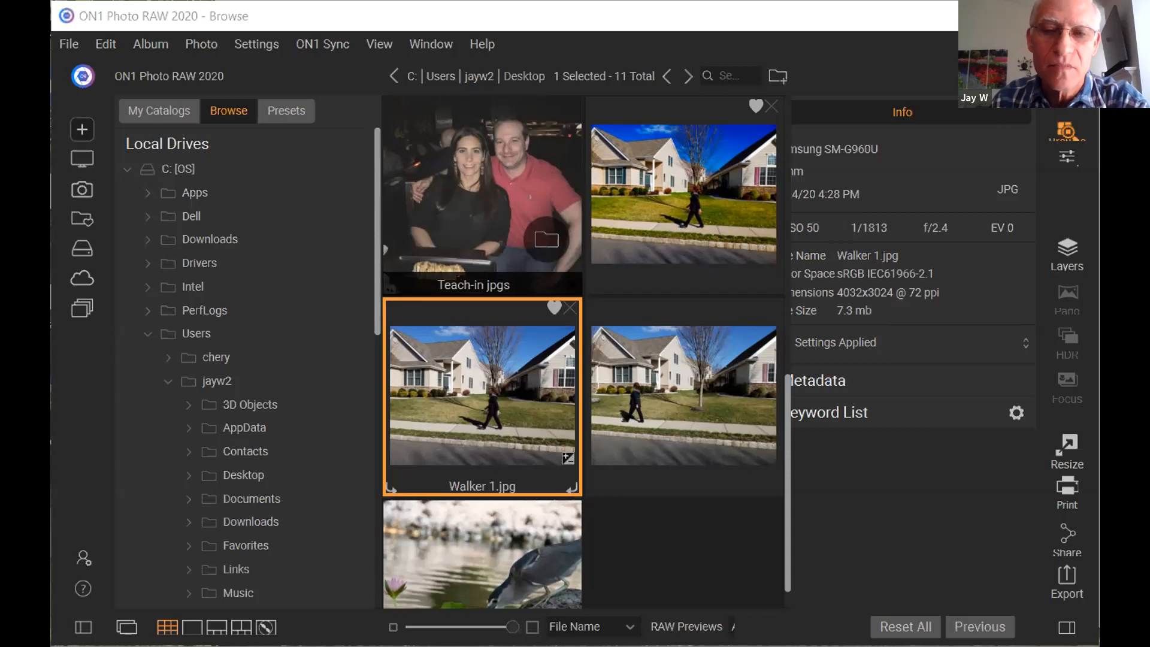
# - Open Flower 2A.psd in the Edit module, and maximize the program window
pyautogui.click(1067, 157)
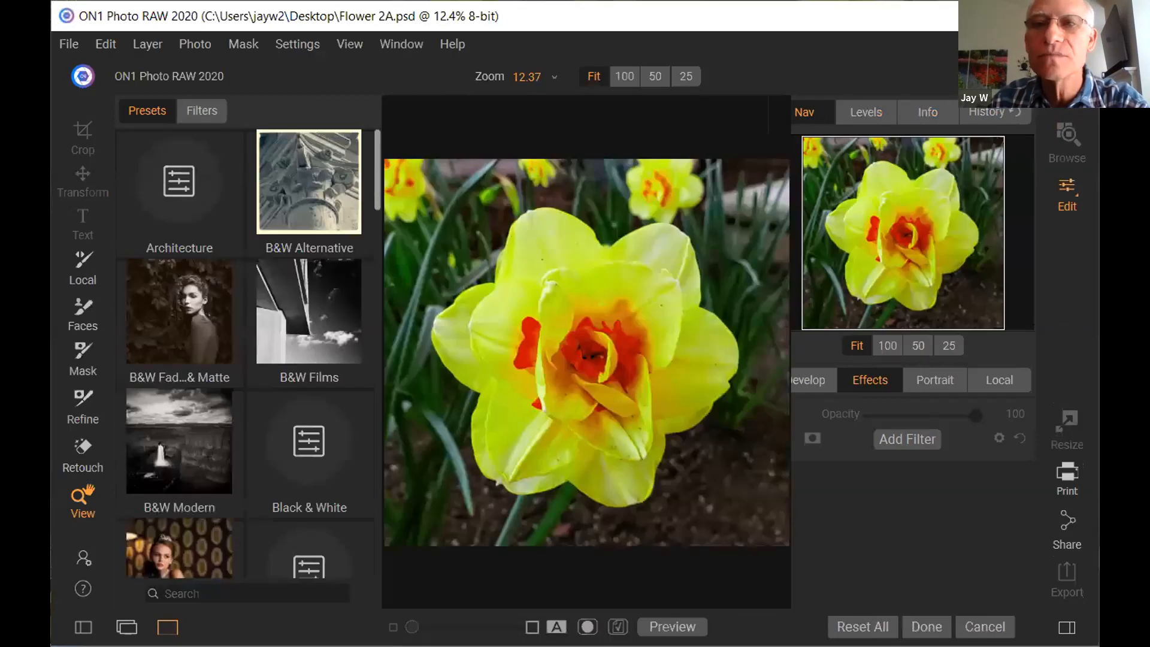
pyautogui.click(1043, 16)
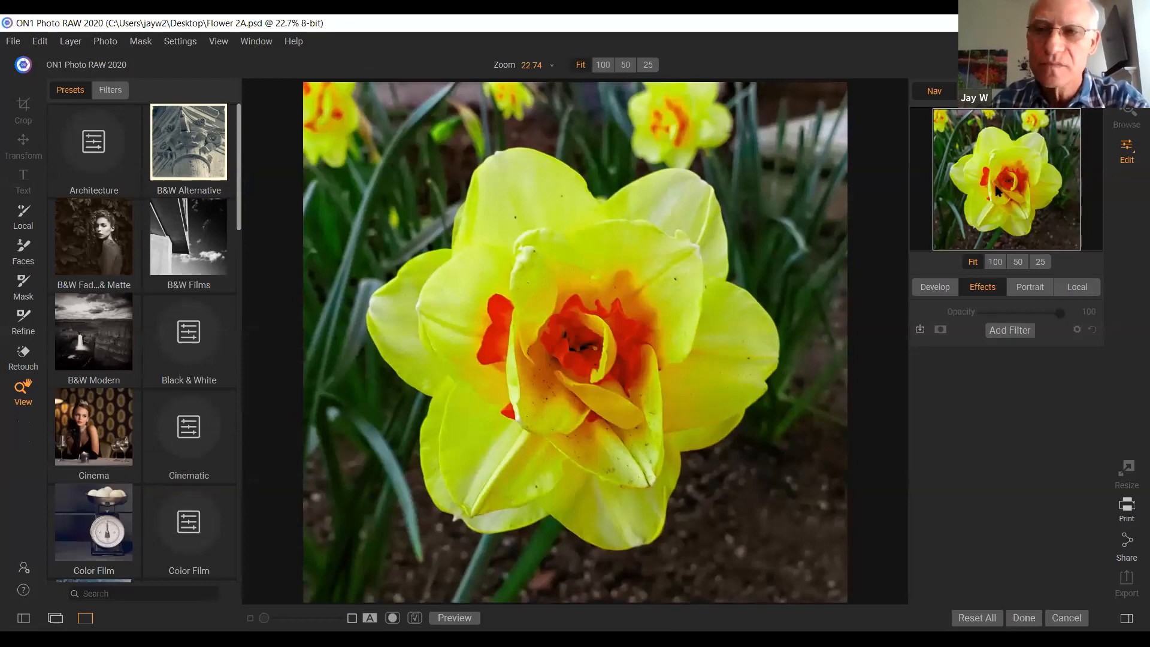
# - Add a Dynamic Contrast filter to the daffodil photo, and set its Small contrast to 35 and Medium to 37
pyautogui.click(1018, 333)
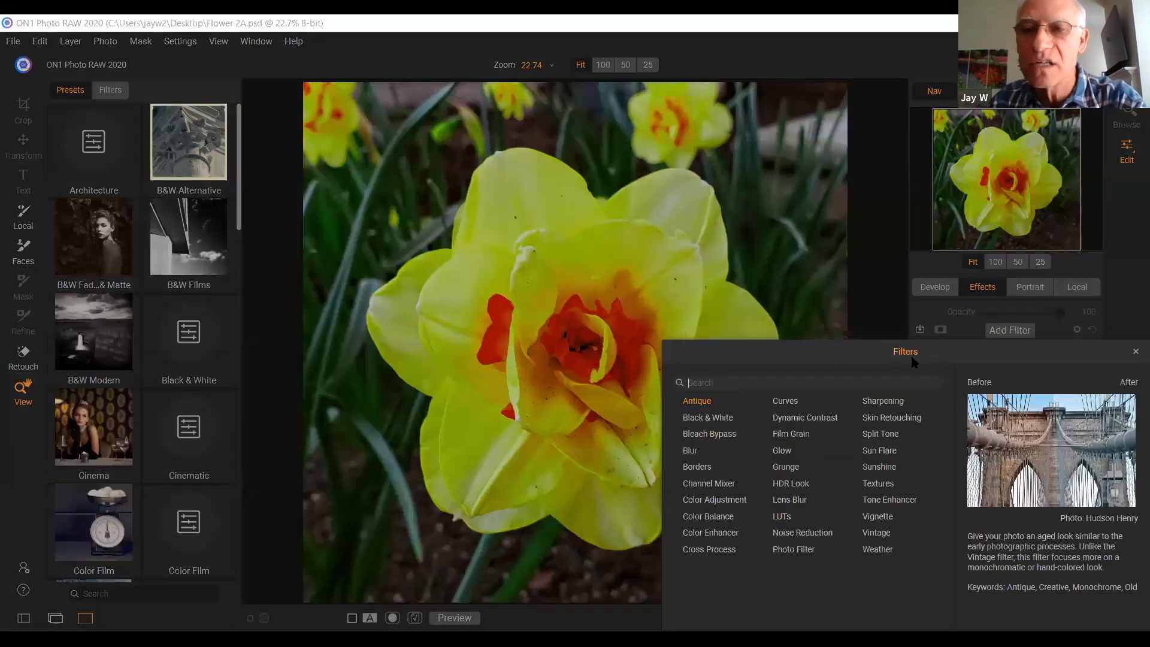
pyautogui.click(821, 419)
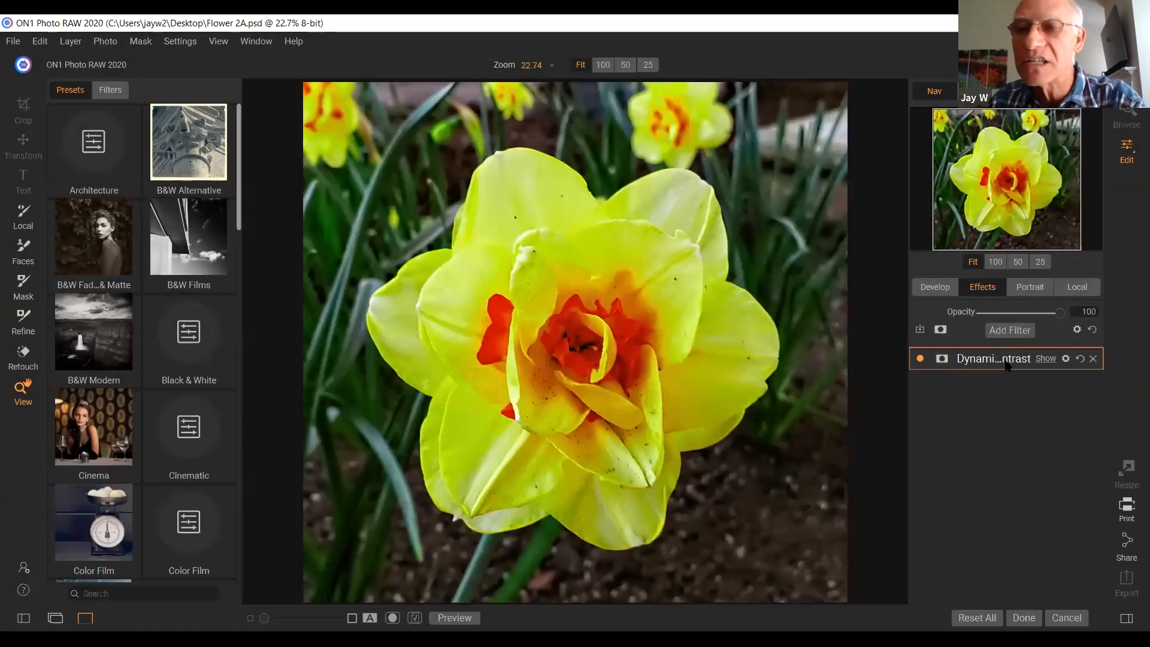
pyautogui.click(1006, 359)
pyautogui.moveTo(1021, 458); pyautogui.dragTo(1034, 477)
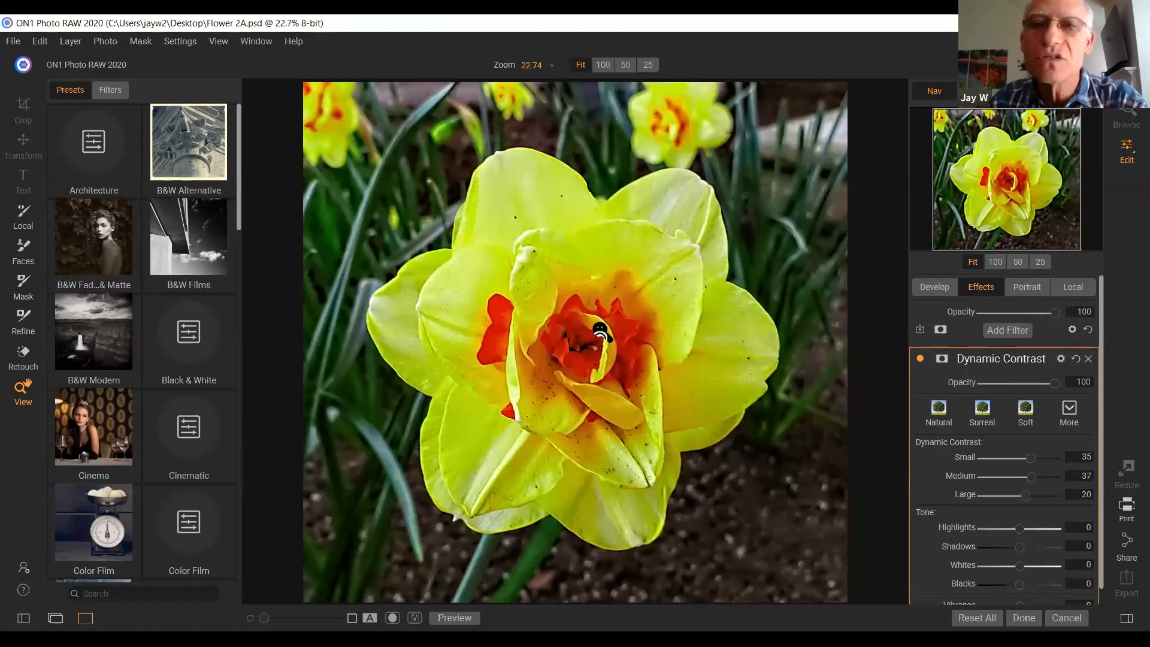
# - Zoom in on the daffodil's petals, and compare them with and without the Dynamic Contrast filter, leaving it on
pyautogui.click(688, 230)
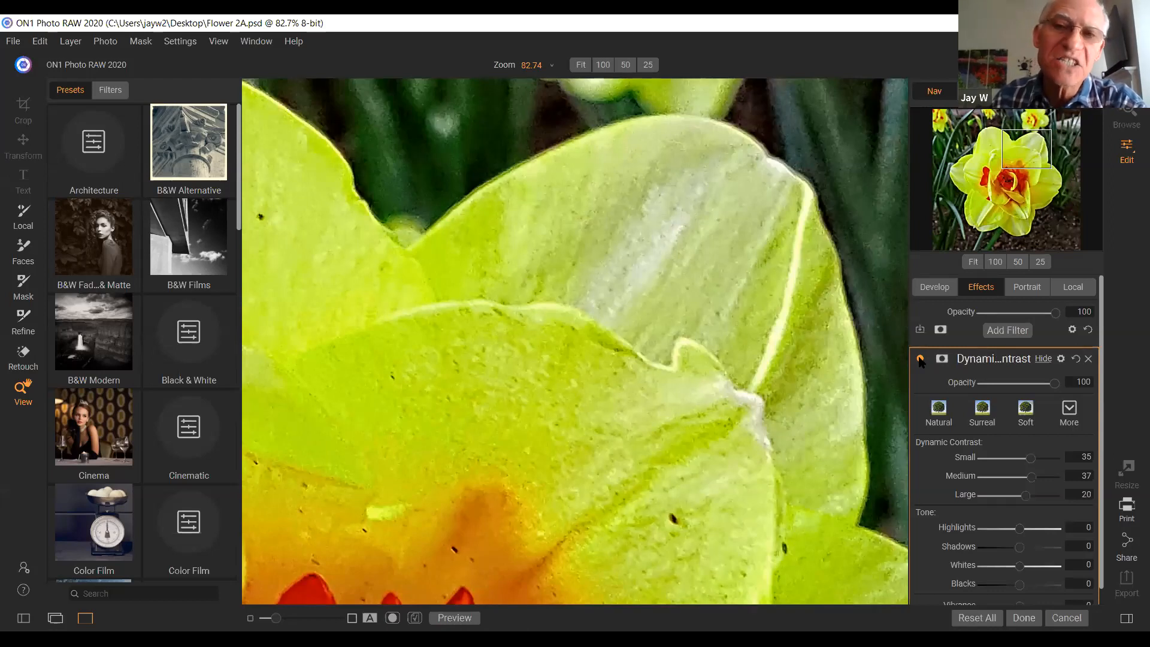
pyautogui.click(921, 359)
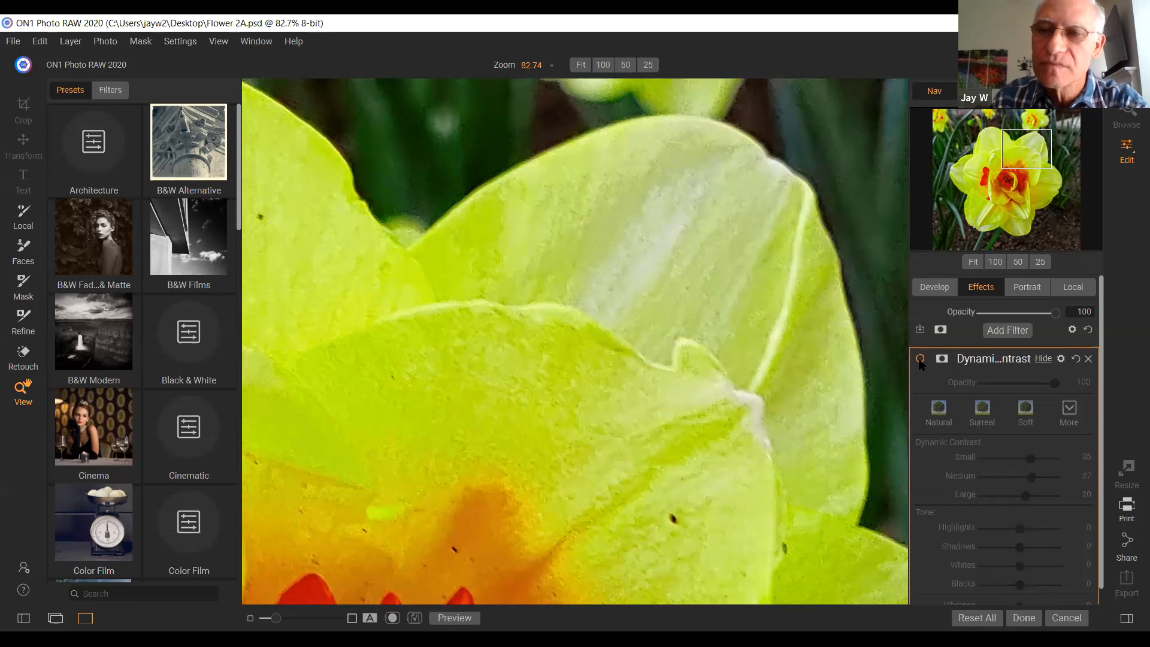
pyautogui.click(921, 359)
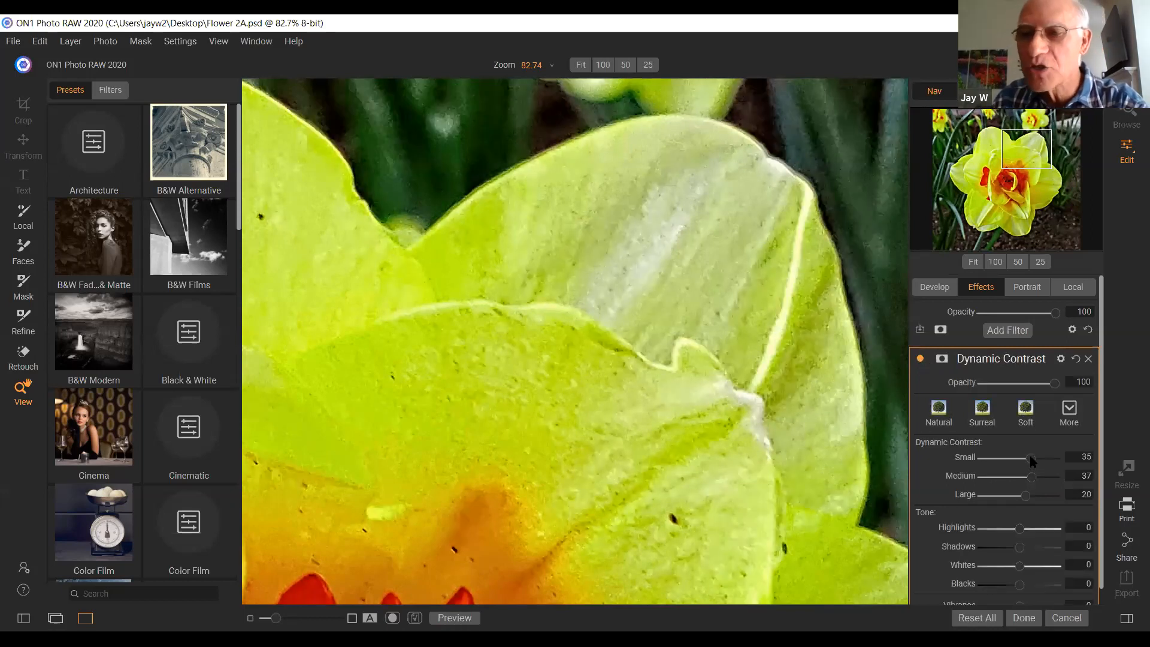
# - Reduce Dynamic Contrast's Small to 20 and Medium to 4, and check the flower's centre up close and fitted to view
pyautogui.moveTo(1031, 458); pyautogui.dragTo(1022, 477)
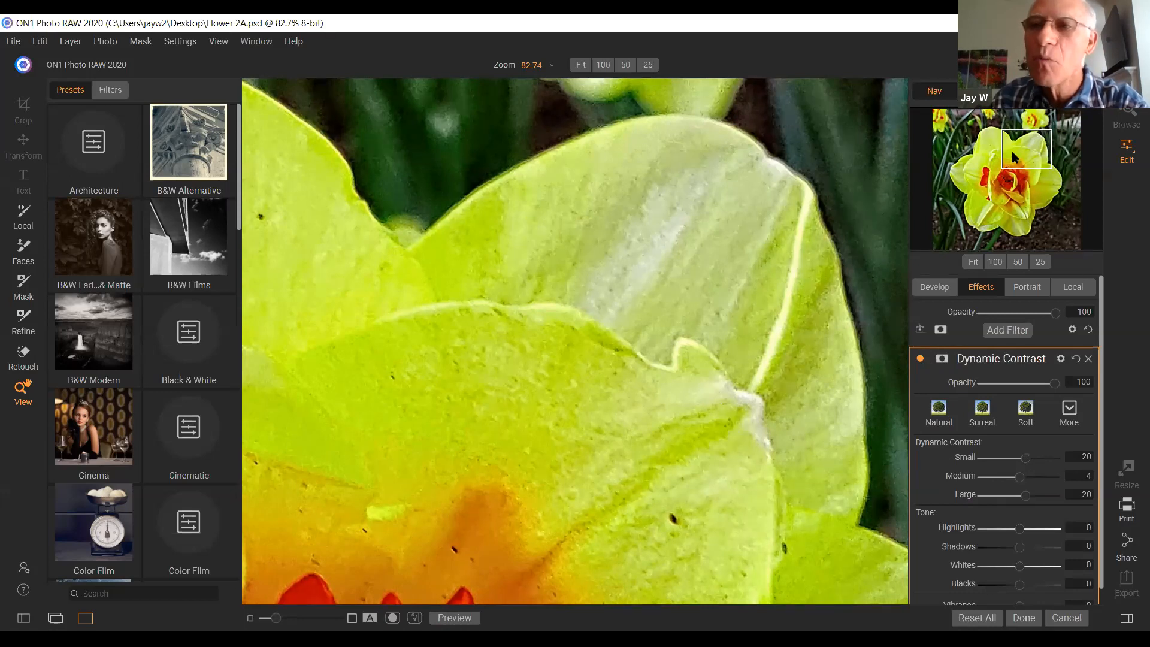
pyautogui.click(1013, 181)
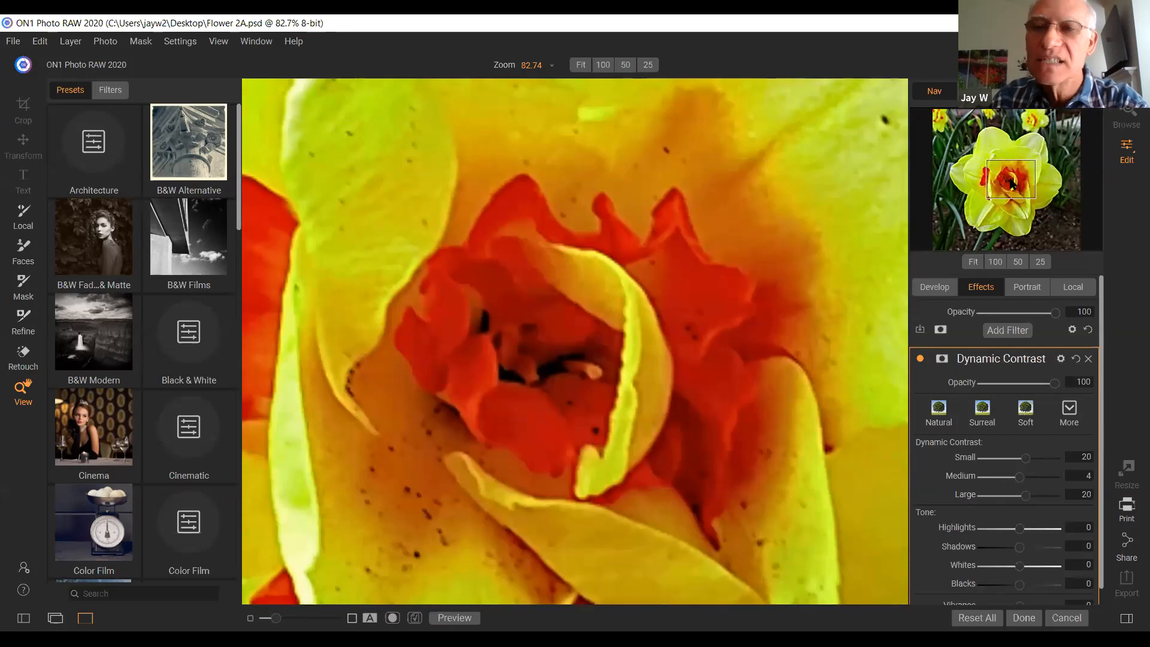
pyautogui.click(973, 262)
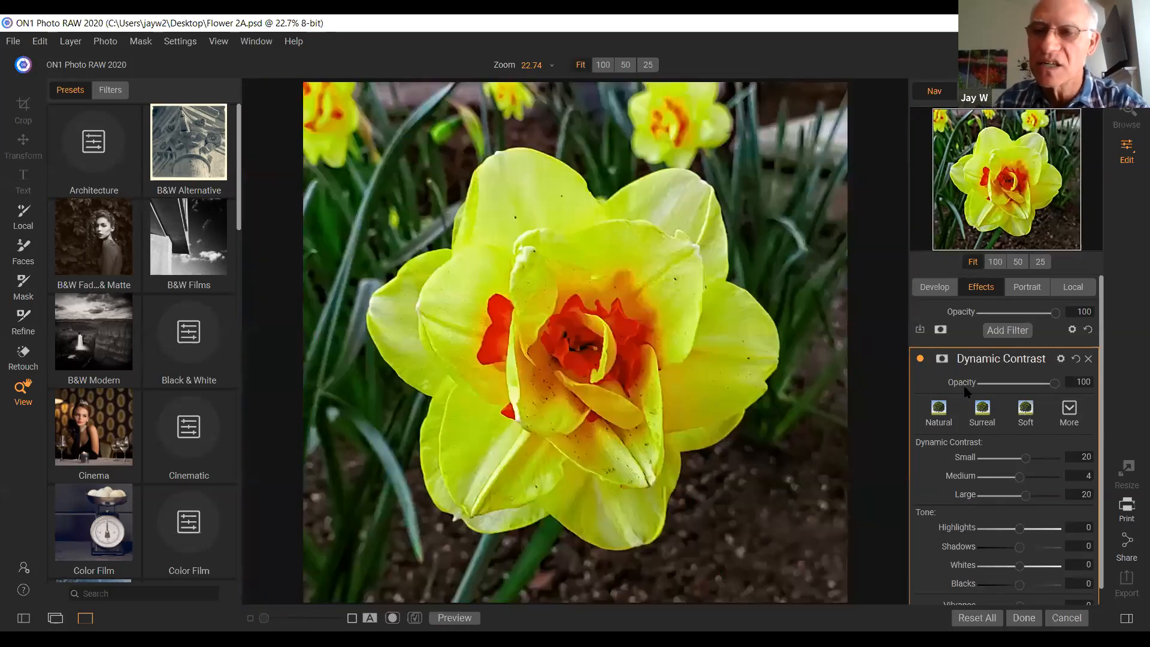
# - Add a Color Enhancer filter to the daffodil photo, and expand its settings
pyautogui.scroll(-1, 964, 387)
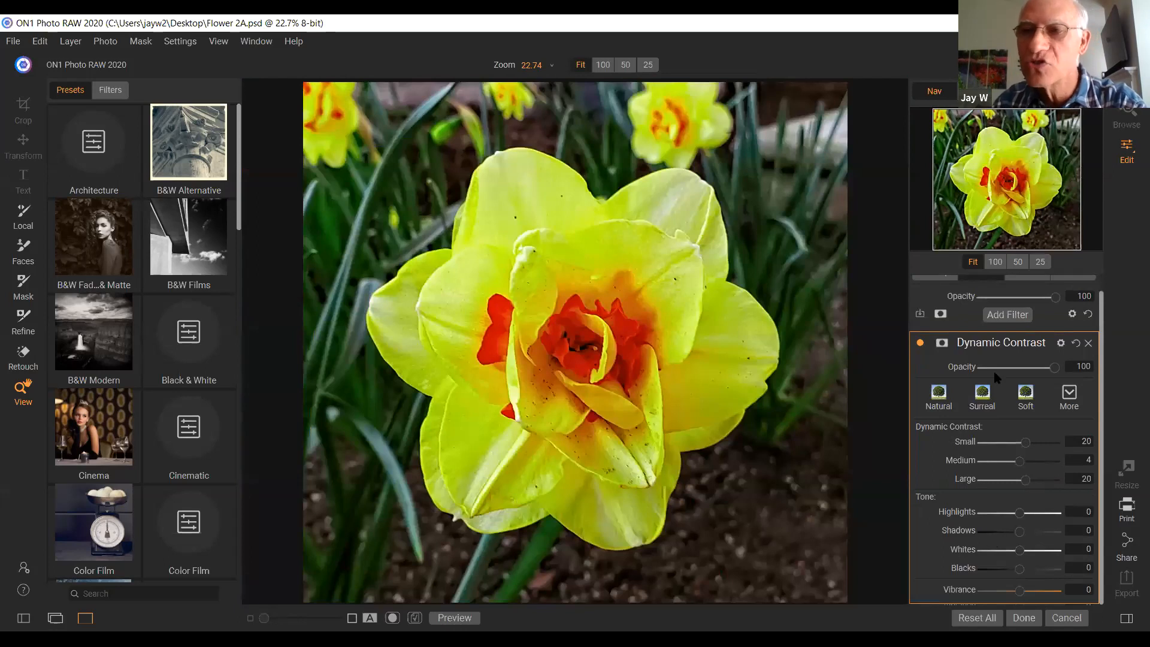
pyautogui.click(1008, 314)
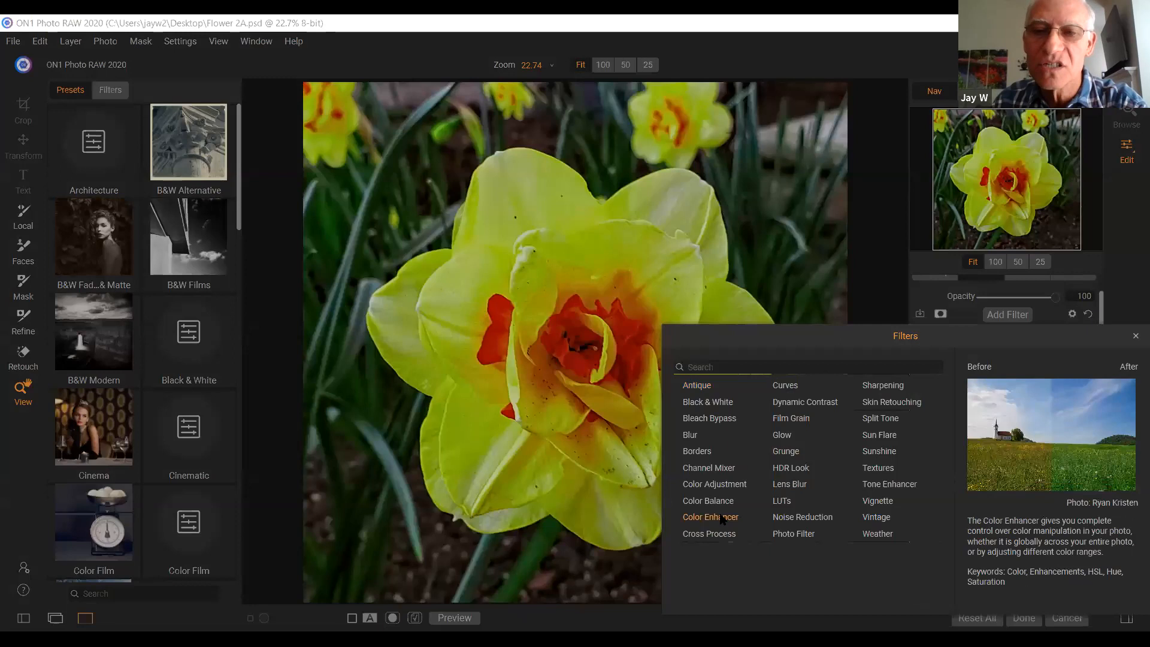
pyautogui.click(710, 517)
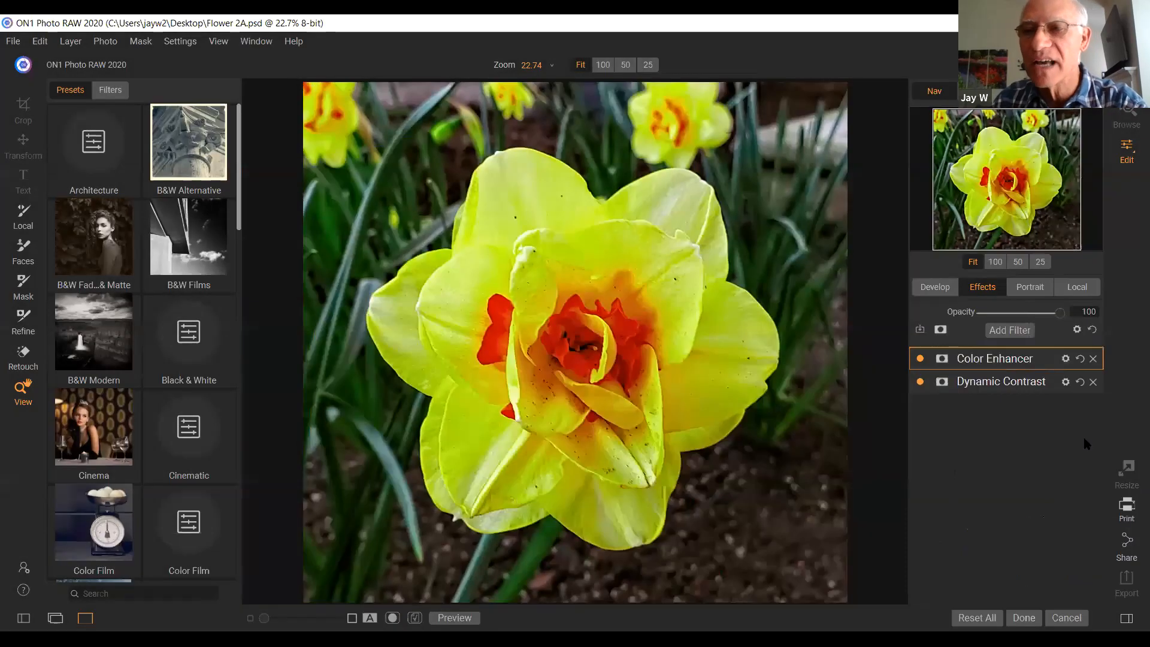
pyautogui.click(1012, 359)
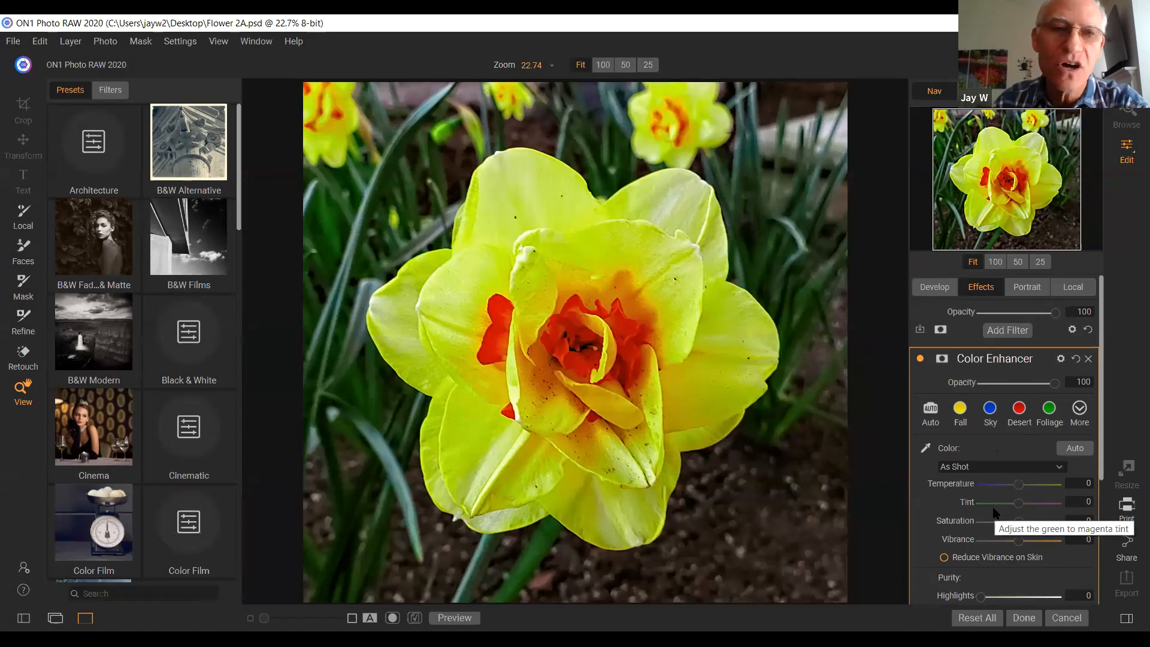
# - Try the Color Enhancer's green range at a saturation of 100, and return it to 0
pyautogui.scroll(-5, 994, 513)
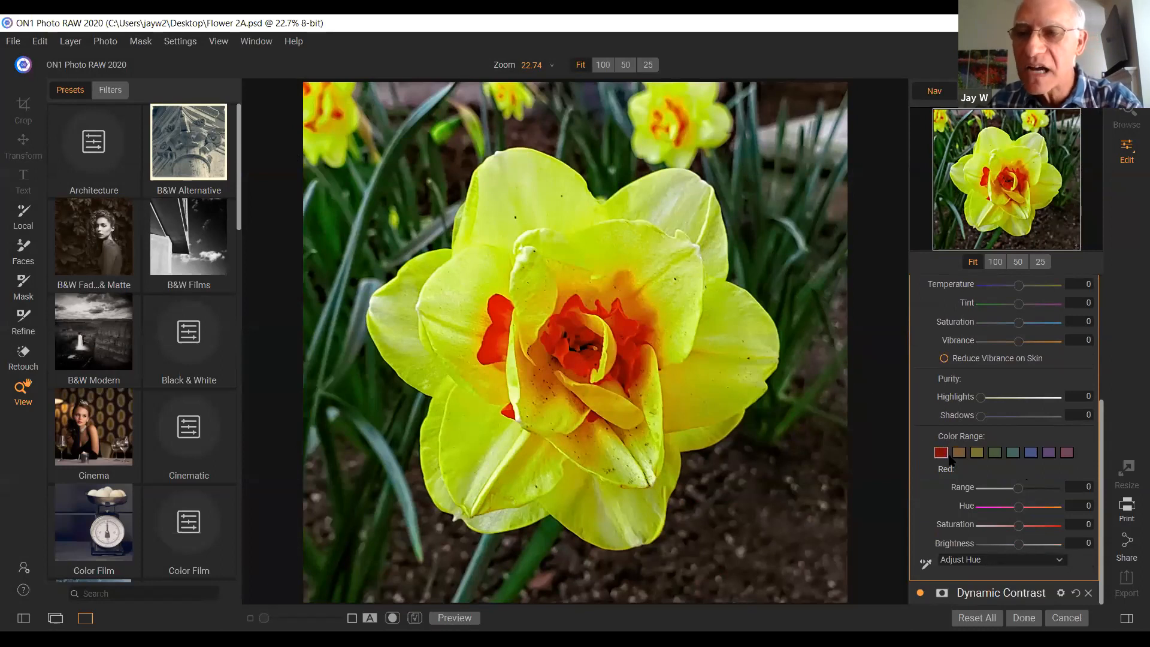
pyautogui.click(995, 453)
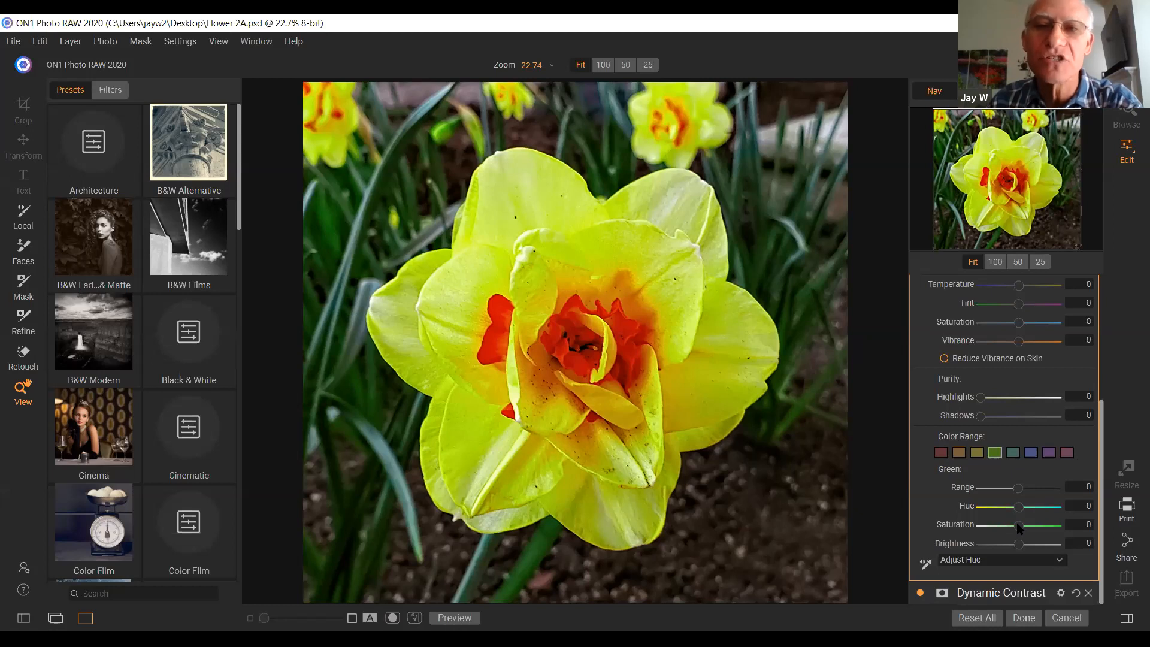
pyautogui.moveTo(1018, 526); pyautogui.dragTo(1085, 523)
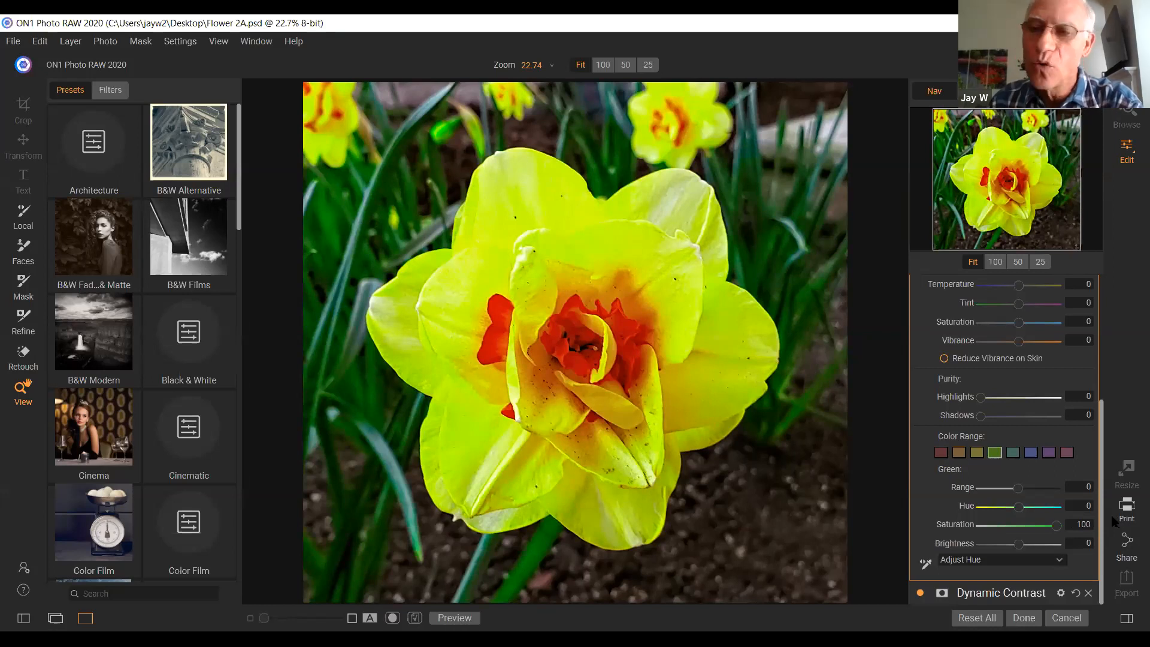
pyautogui.moveTo(1057, 524); pyautogui.dragTo(1021, 527)
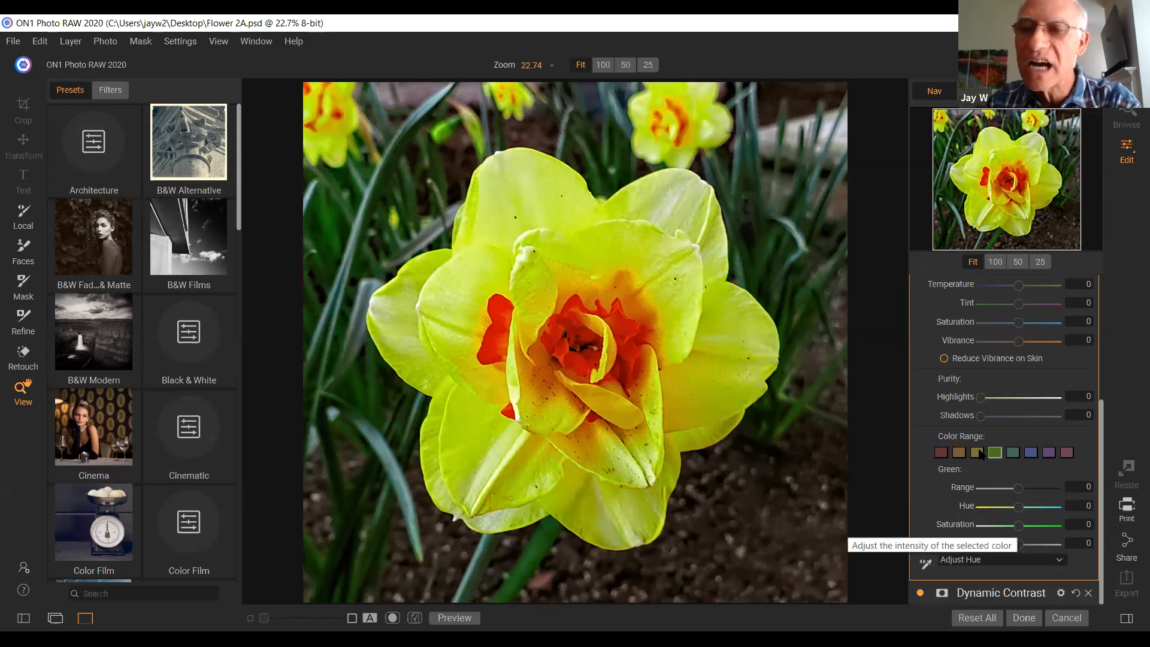
# - Try lowering the saturation of the Color Enhancer's yellow range, and undo the change
pyautogui.click(979, 454)
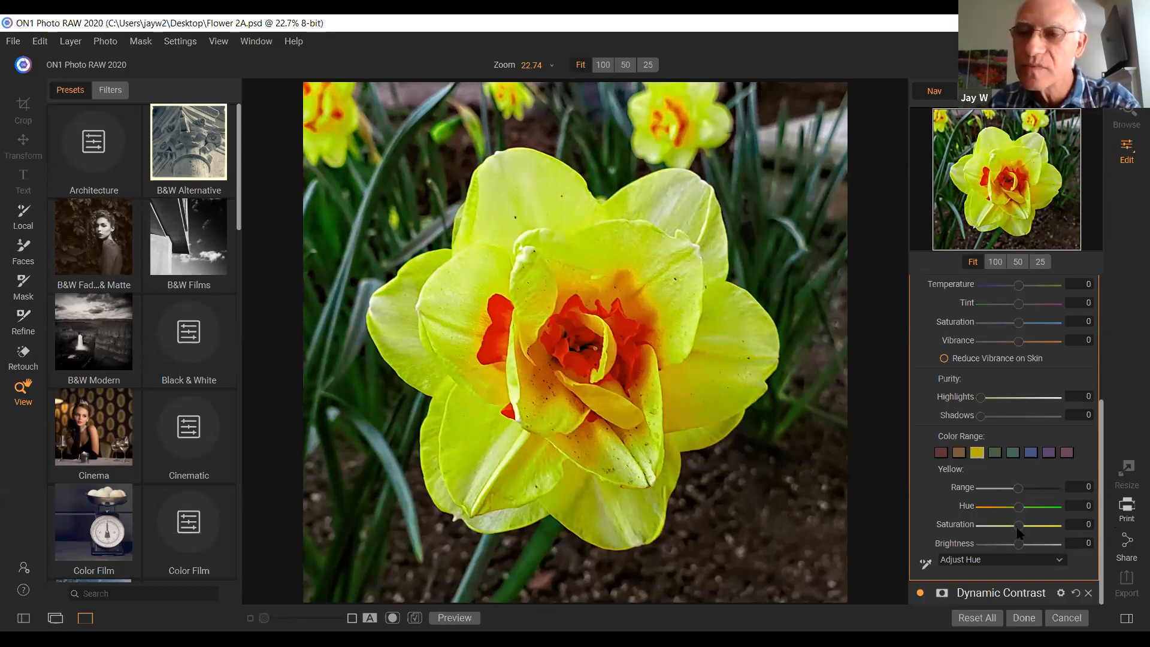
pyautogui.moveTo(1019, 526); pyautogui.dragTo(995, 524)
pyautogui.hotkey('ctrl', 'z')
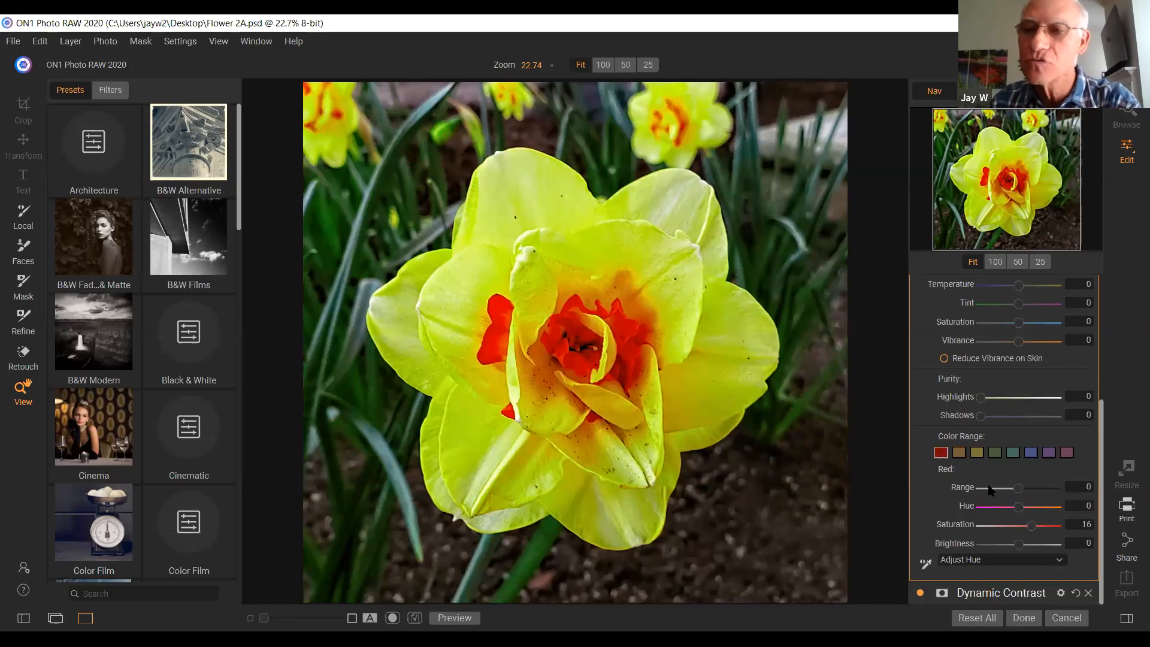
# - Set the Color Enhancer's red range to saturation 16 and hue -1, and apply the edits to finish
pyautogui.moveTo(1020, 506)
pyautogui.mouseDown()
pyautogui.moveTo(991, 507)
pyautogui.moveTo(1057, 510)
pyautogui.moveTo(1018, 510)
pyautogui.mouseUp()
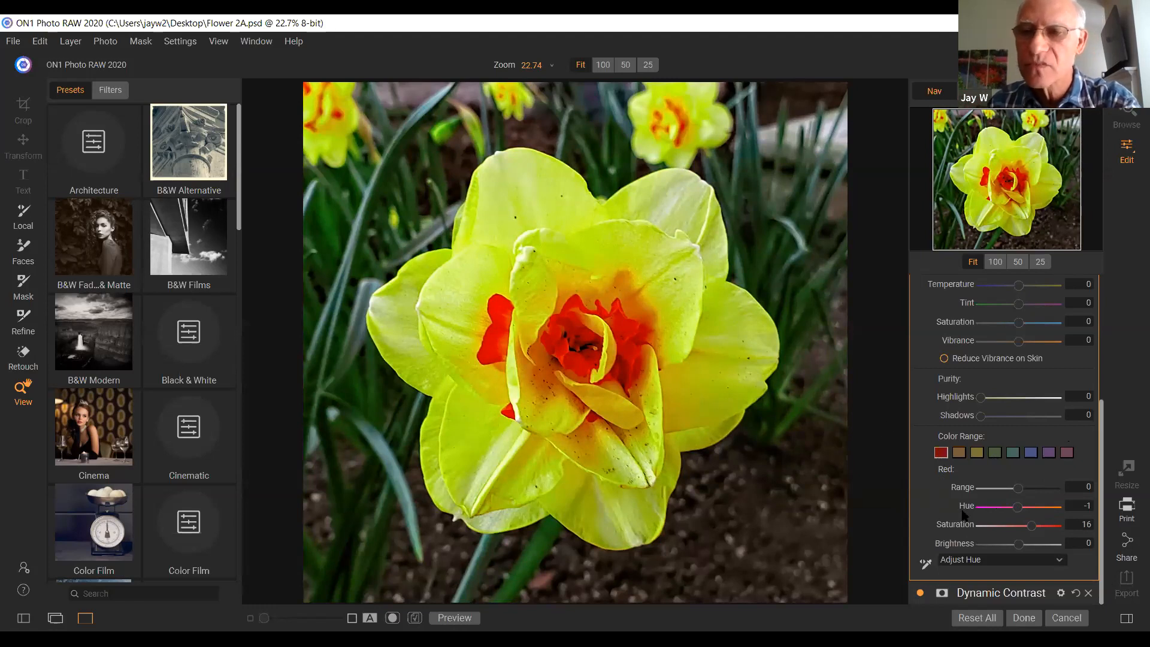
pyautogui.click(1021, 617)
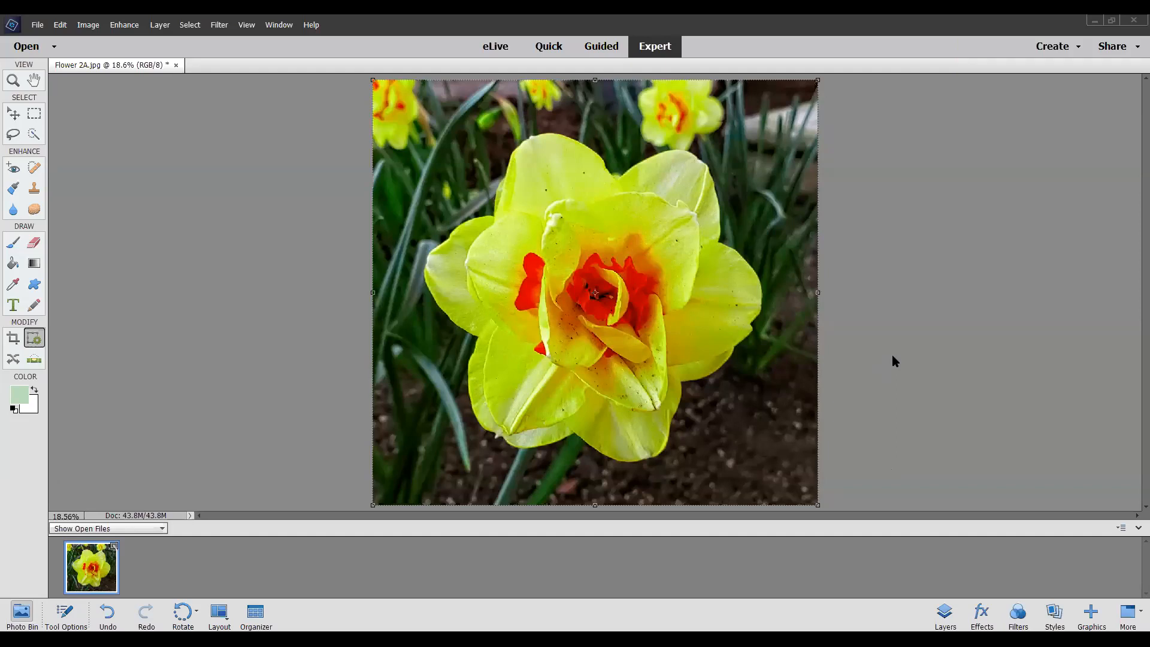
# - Look at the ON1 plug-ins offered among Photoshop Elements' filters
pyautogui.click(221, 27)
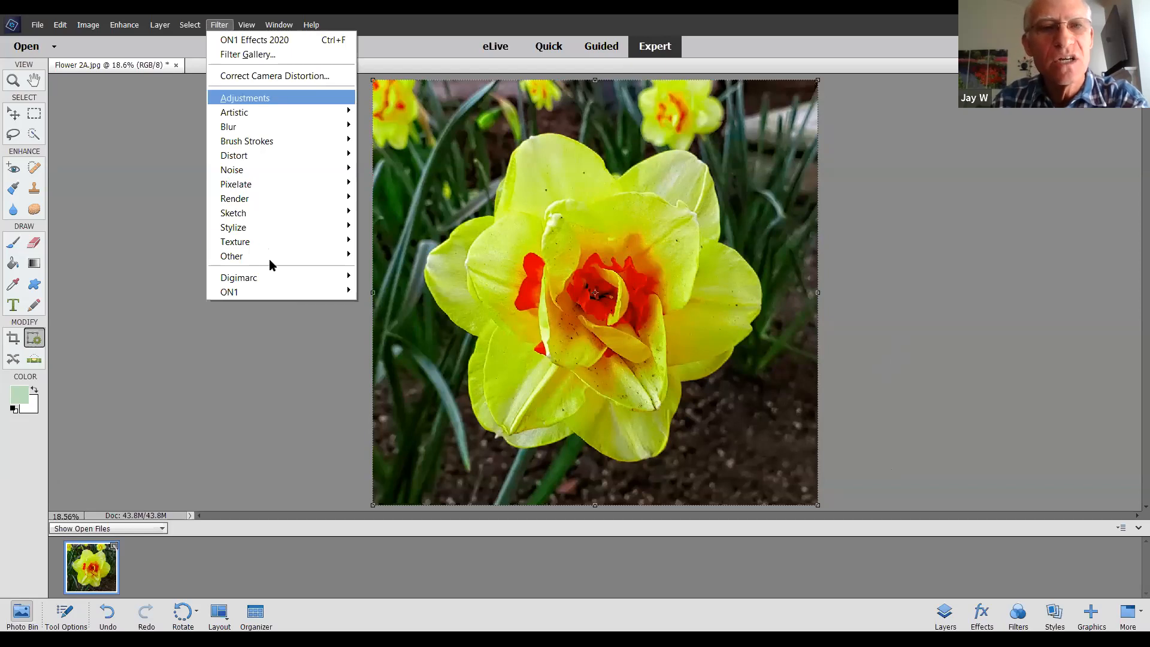
pyautogui.moveTo(274, 293)
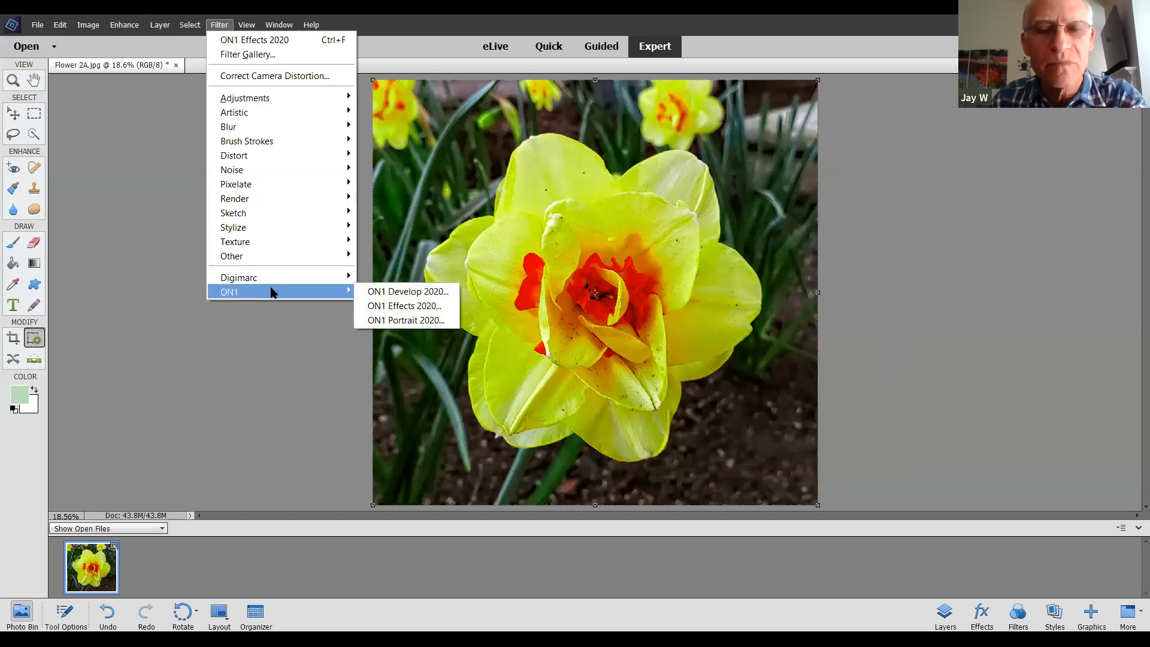
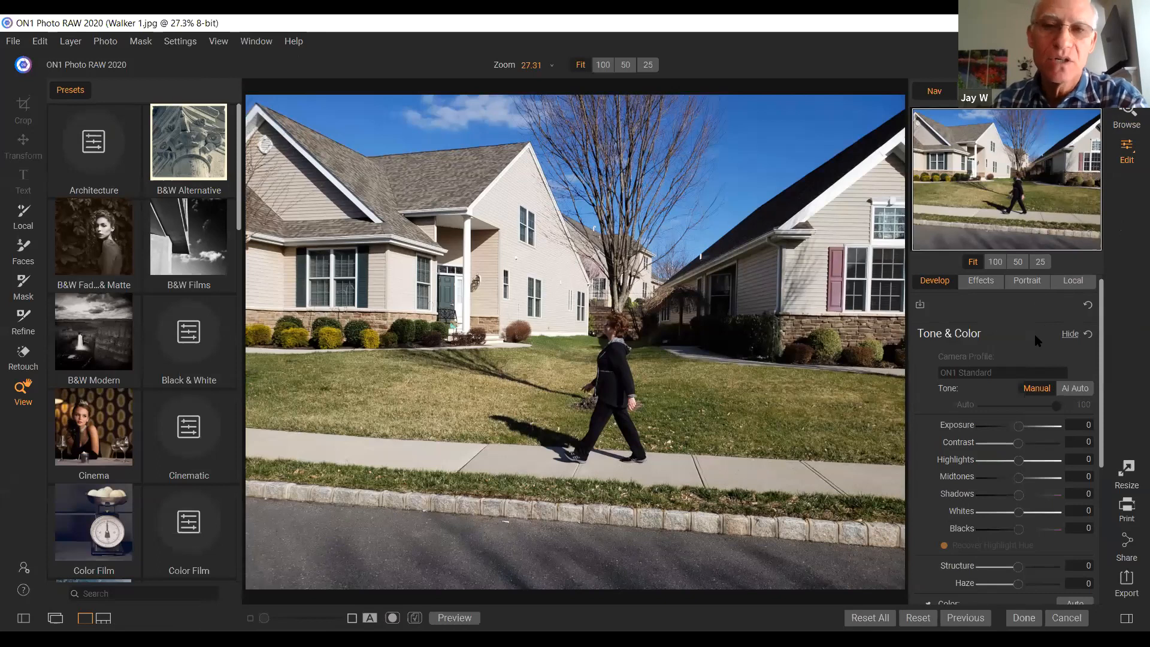
# - Try a Grunge effect filter on Walker 1.jpg in ON1 Photo RAW, view the whole photo, and reset its settings
pyautogui.scroll(1, 1036, 340)
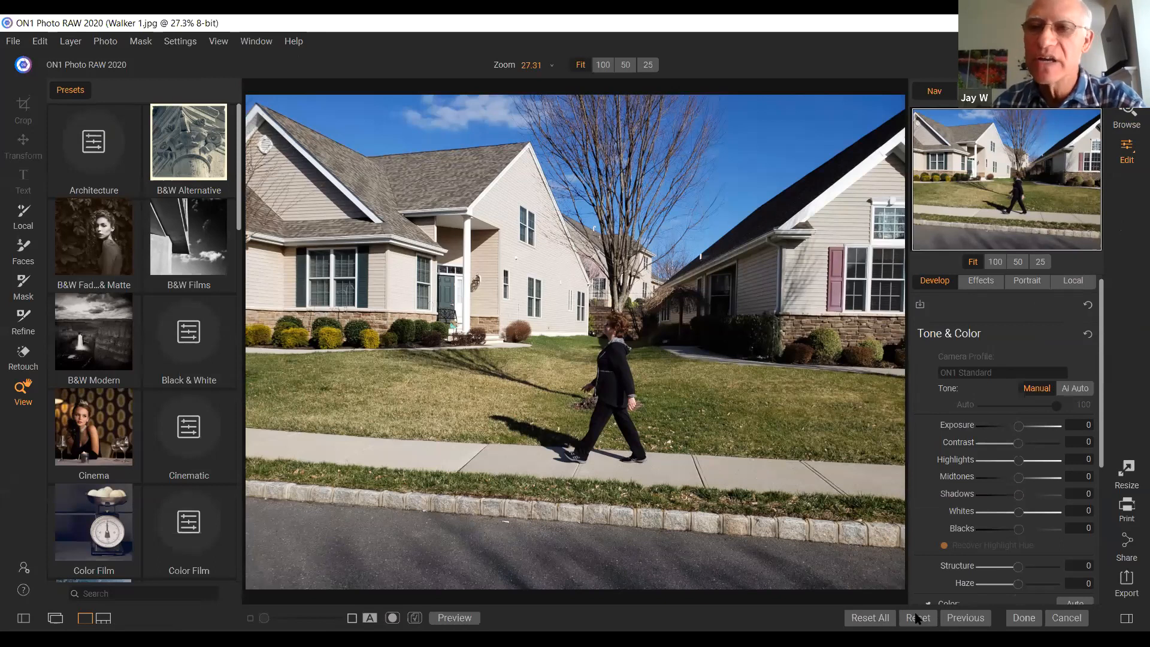
pyautogui.scroll(-2, 1015, 345)
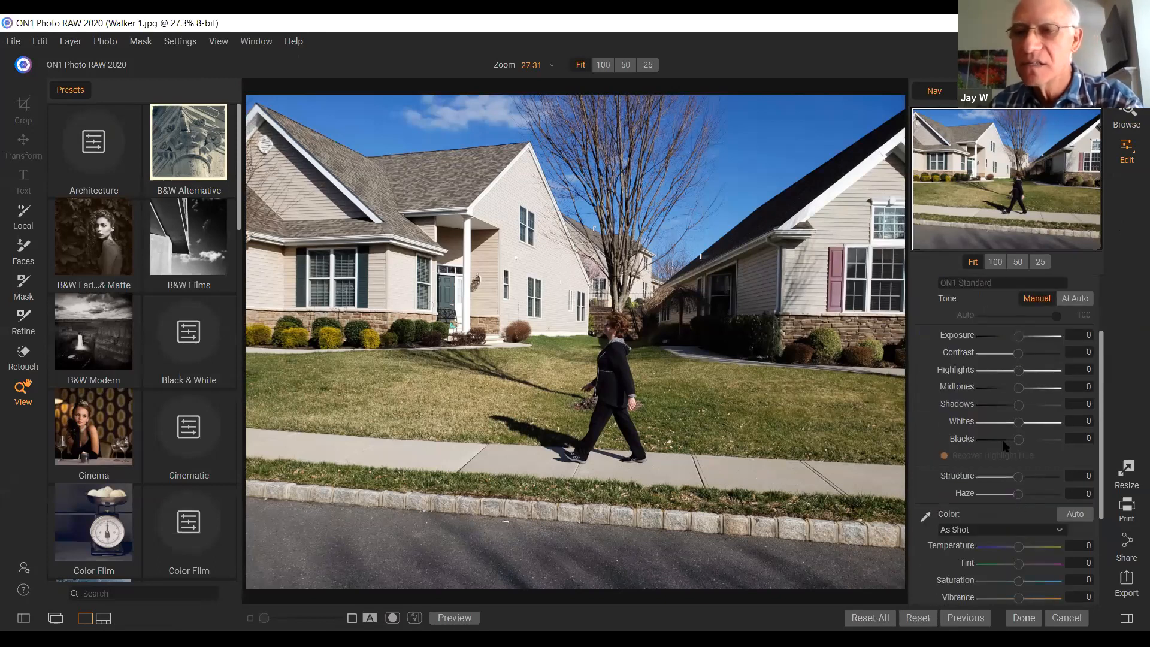
pyautogui.scroll(2, 1000, 348)
pyautogui.click(986, 288)
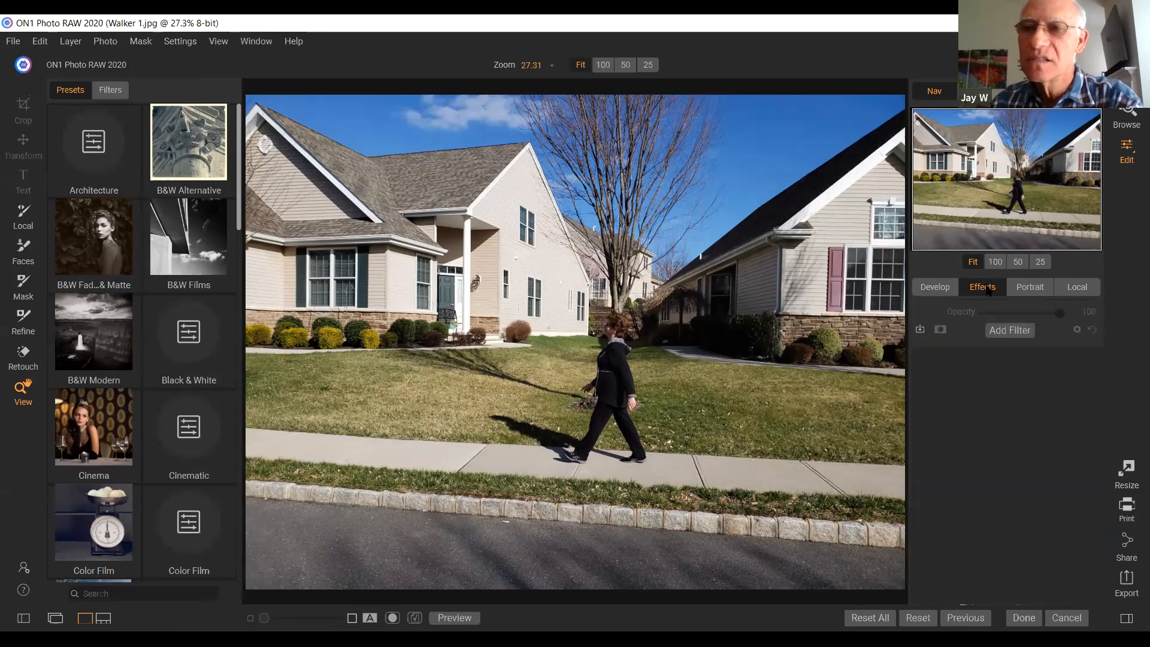
pyautogui.click(1013, 330)
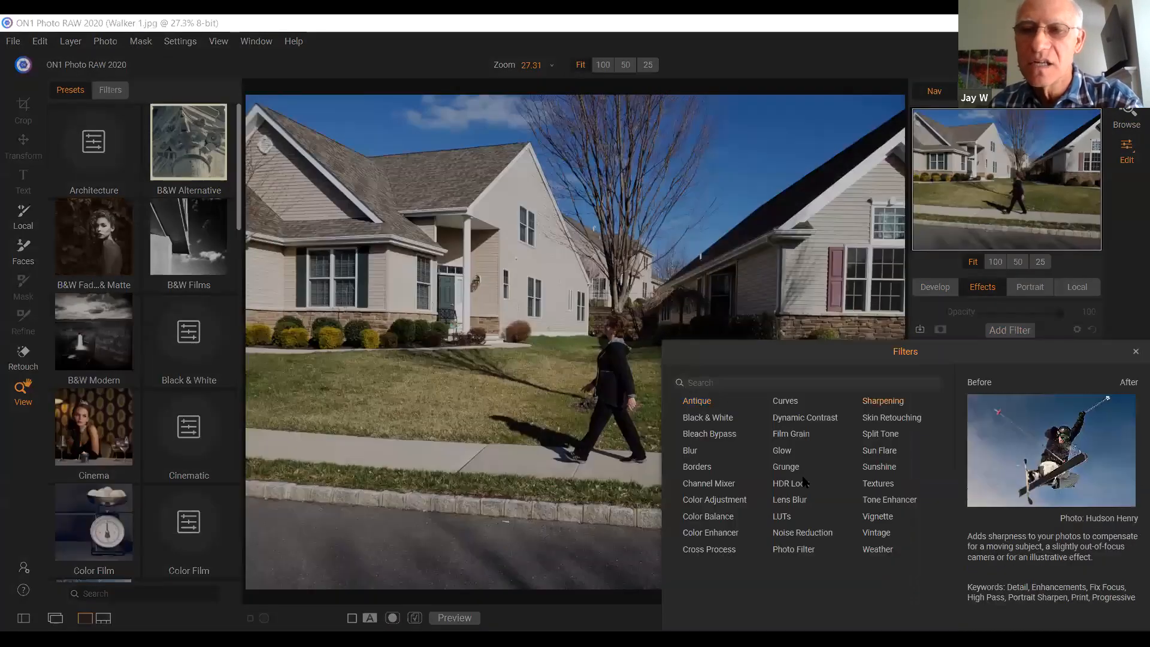
pyautogui.moveTo(788, 469)
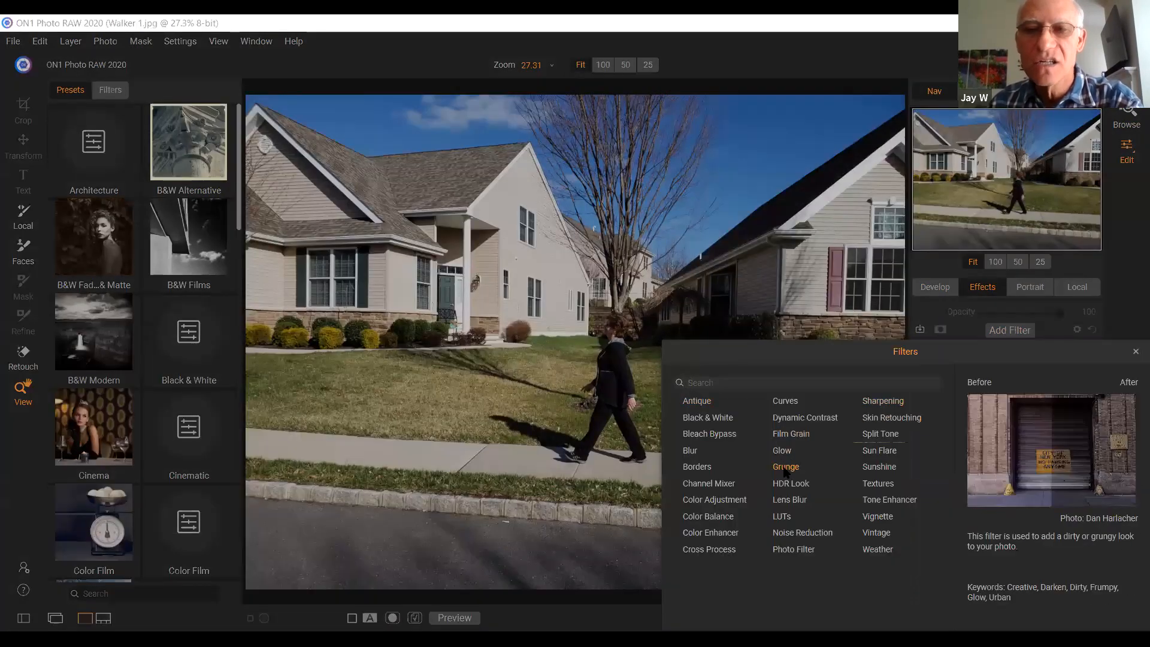
pyautogui.click(783, 471)
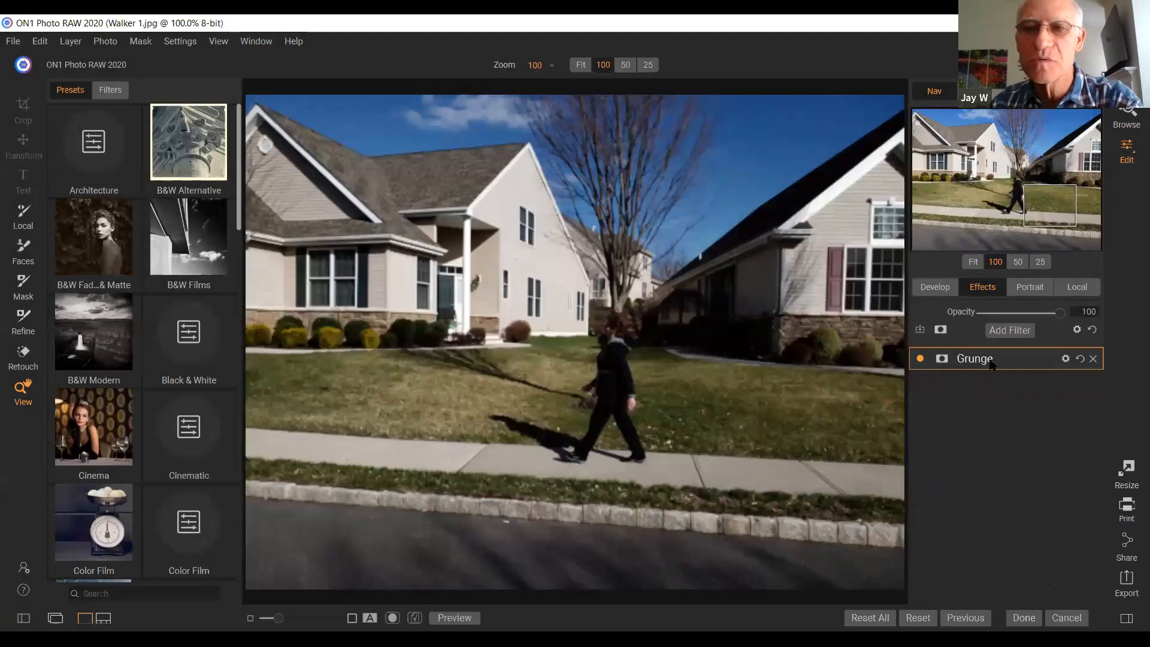
pyautogui.click(783, 471)
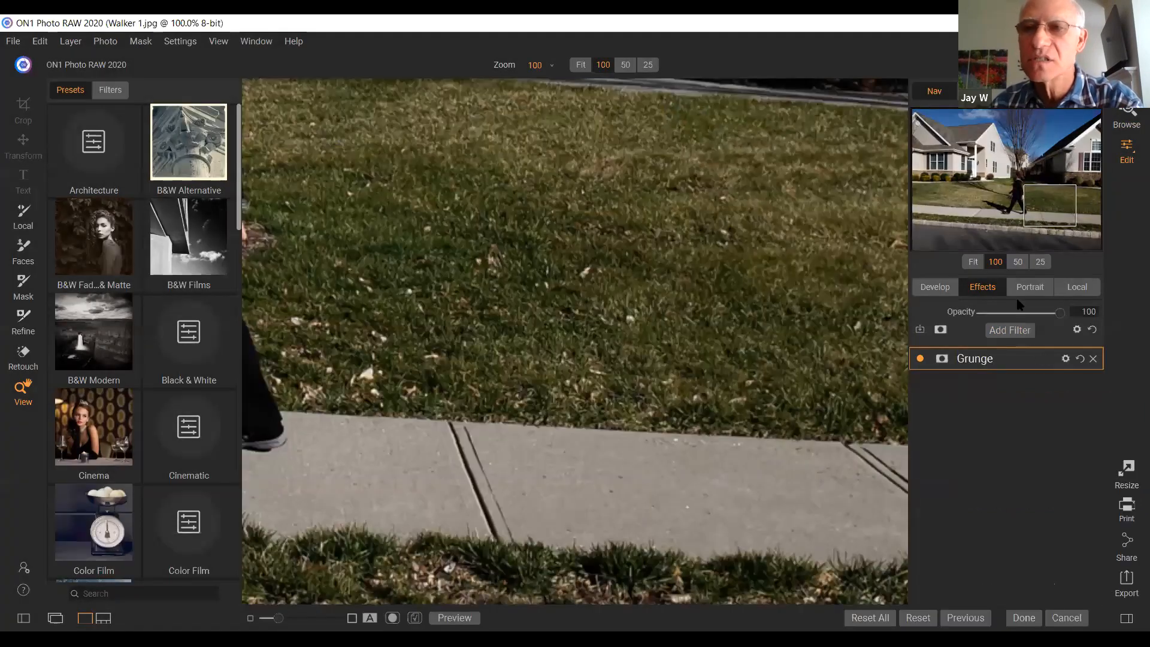
pyautogui.click(973, 262)
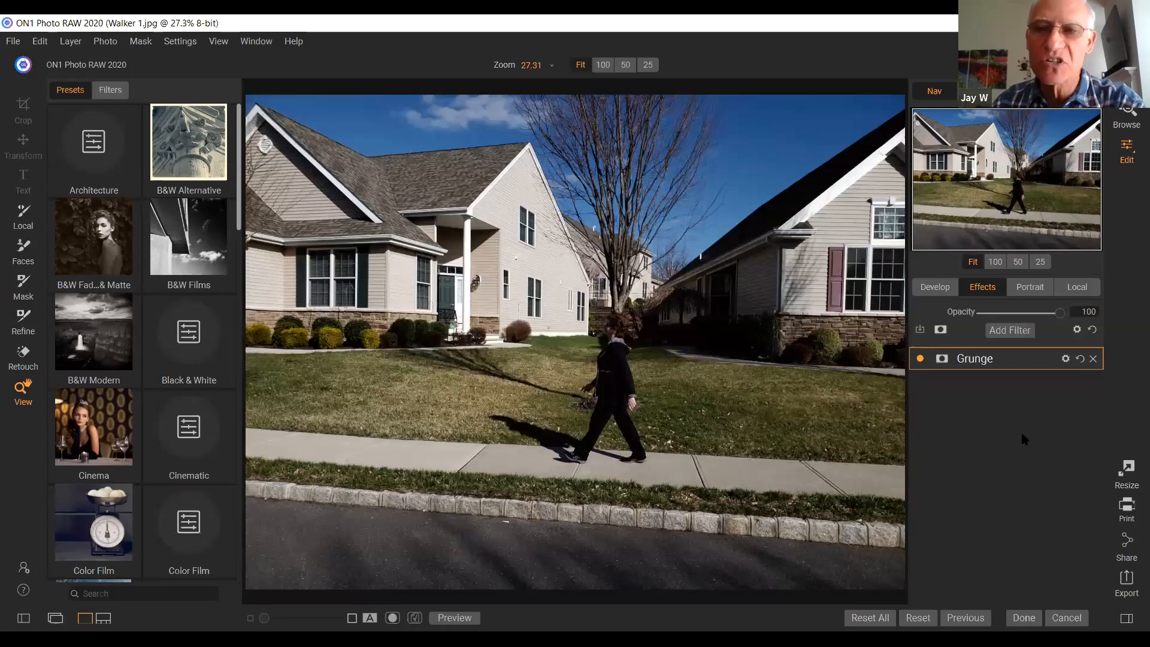
pyautogui.click(916, 619)
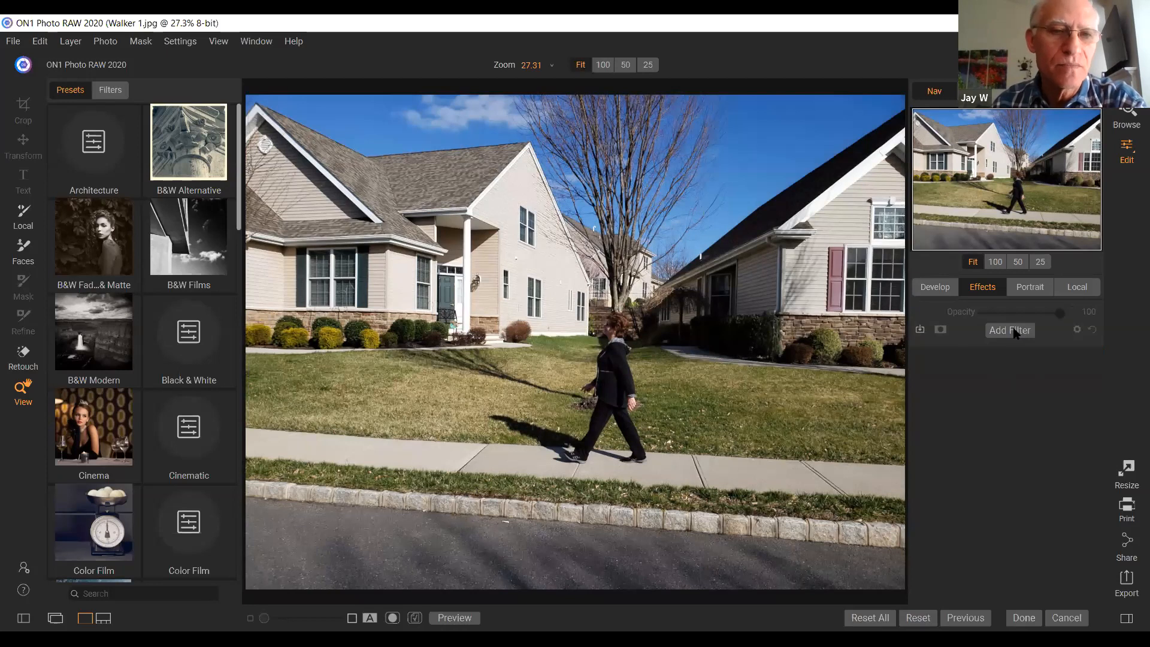
# - Look at the Undo and Revert commands and the list of filters that can be added, without applying any
pyautogui.click(40, 42)
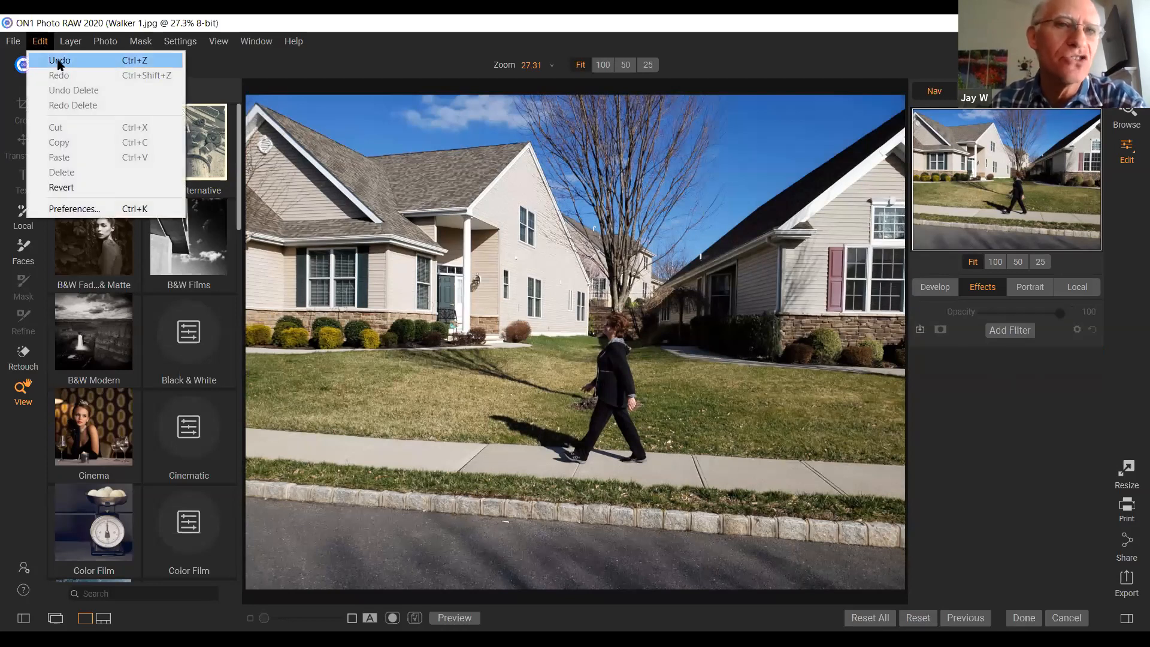
pyautogui.click(288, 42)
pyautogui.click(287, 42)
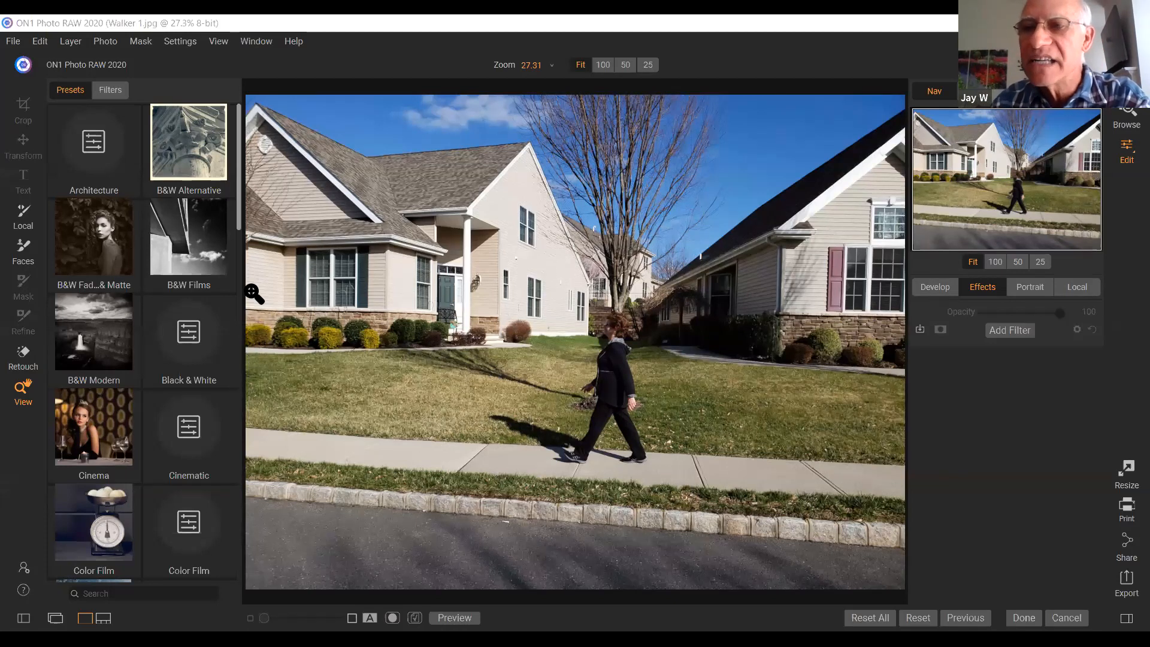
pyautogui.click(1012, 332)
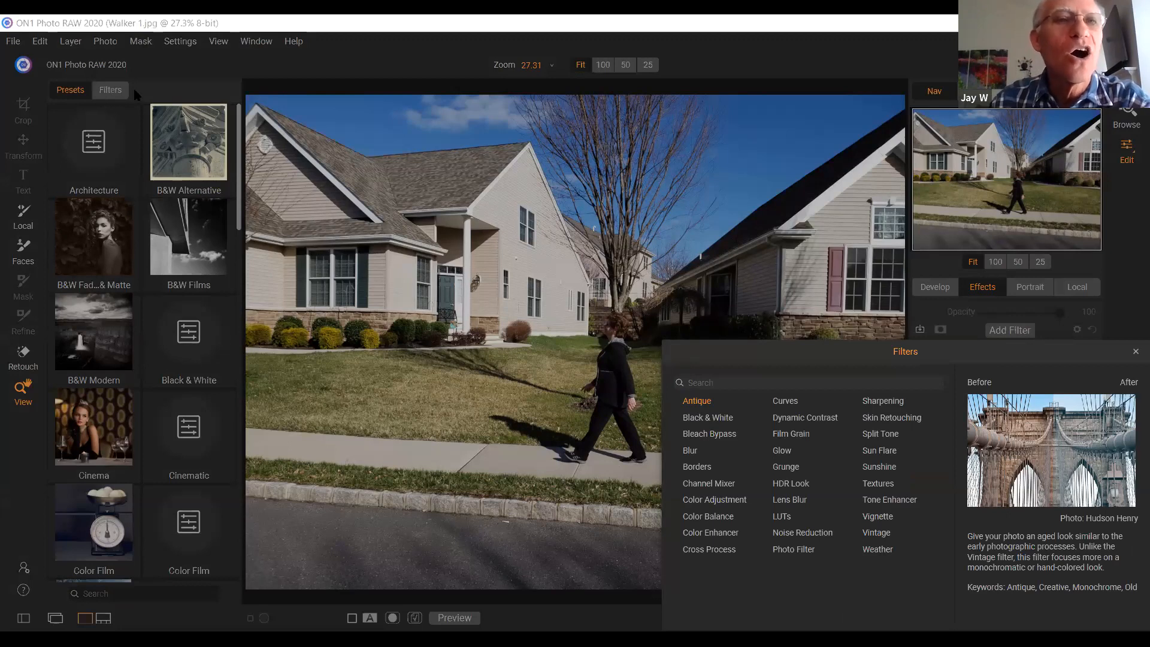
pyautogui.click(160, 160)
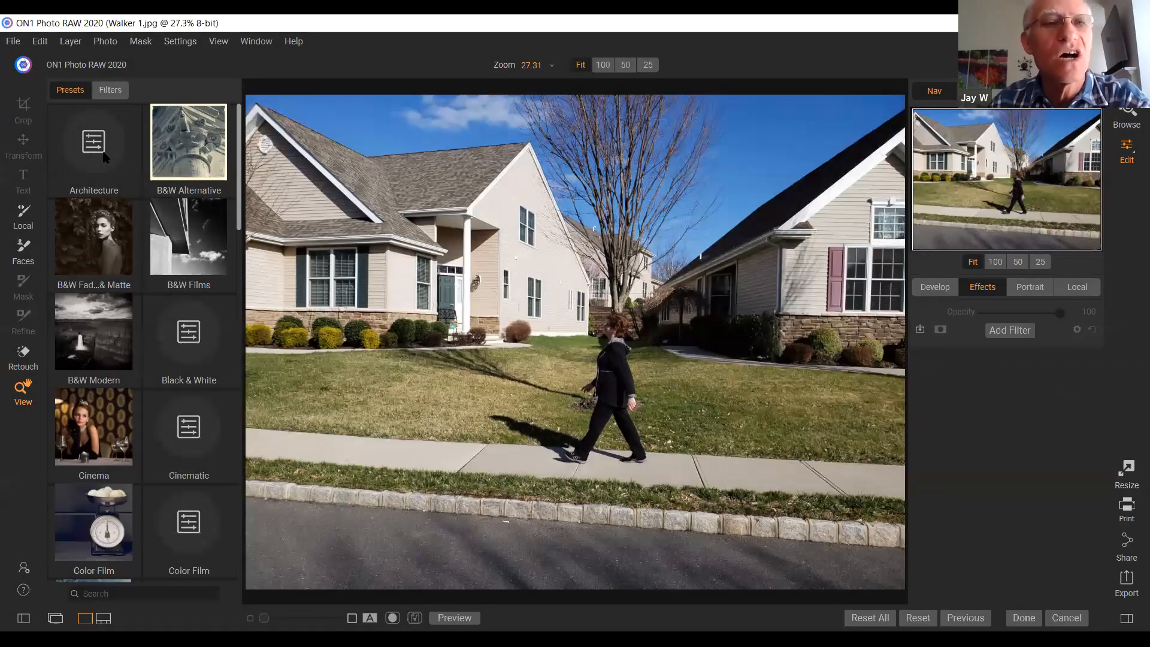
# - Browse the filter categories and the Antique filter's variations, and return to the presets
pyautogui.click(111, 90)
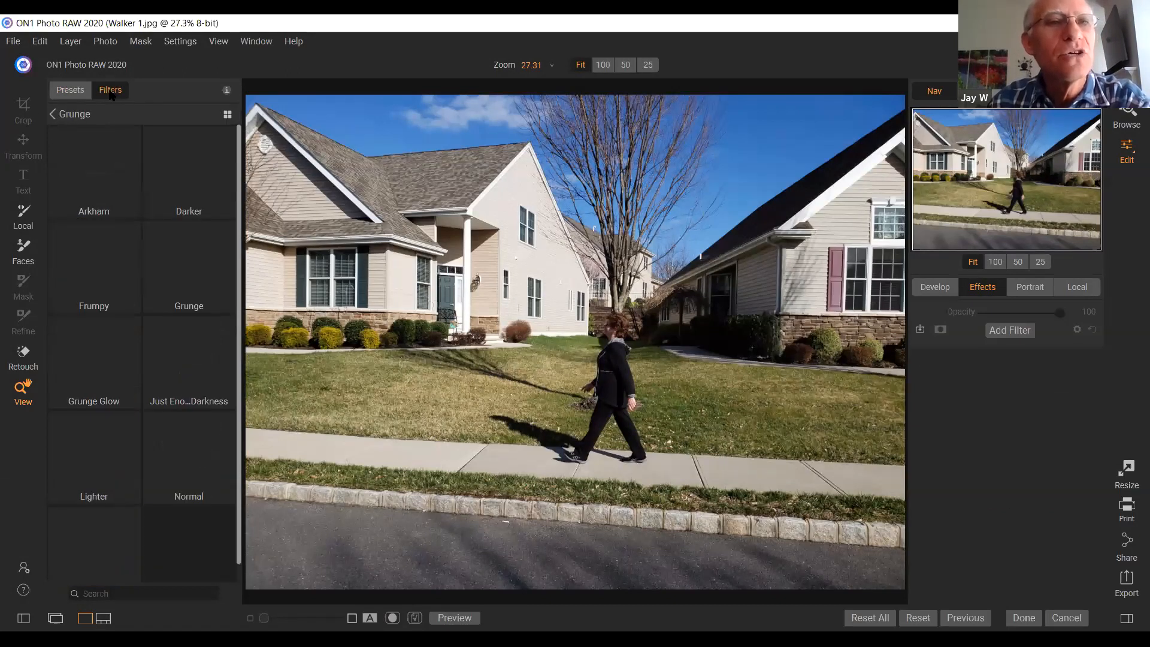
pyautogui.click(53, 114)
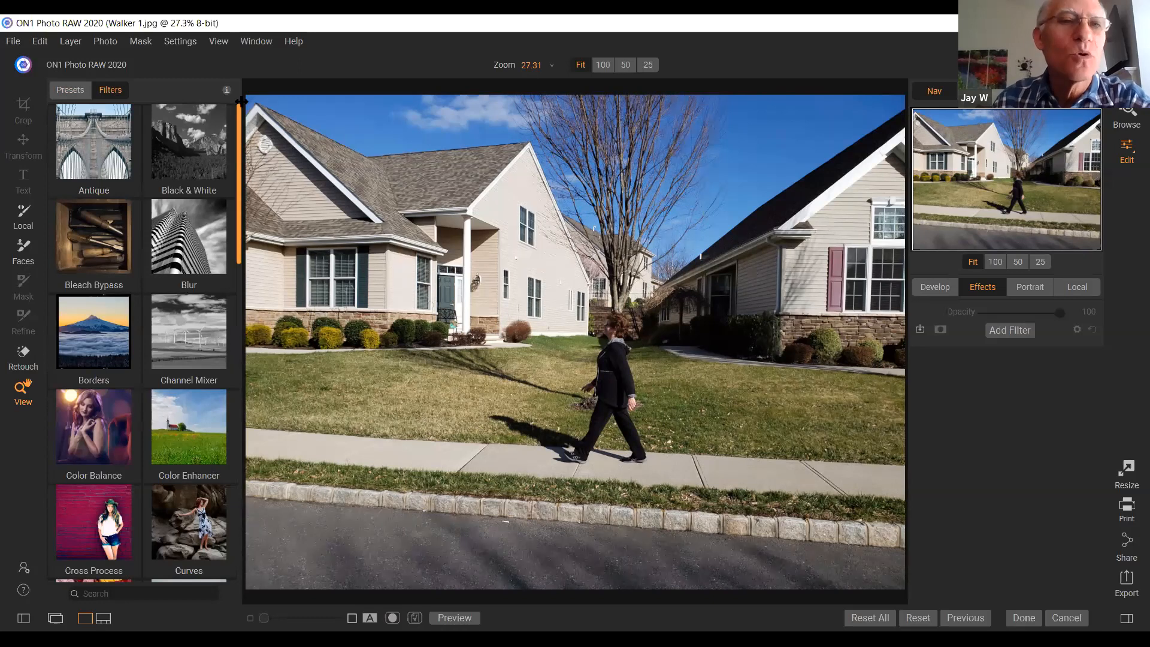
pyautogui.click(100, 158)
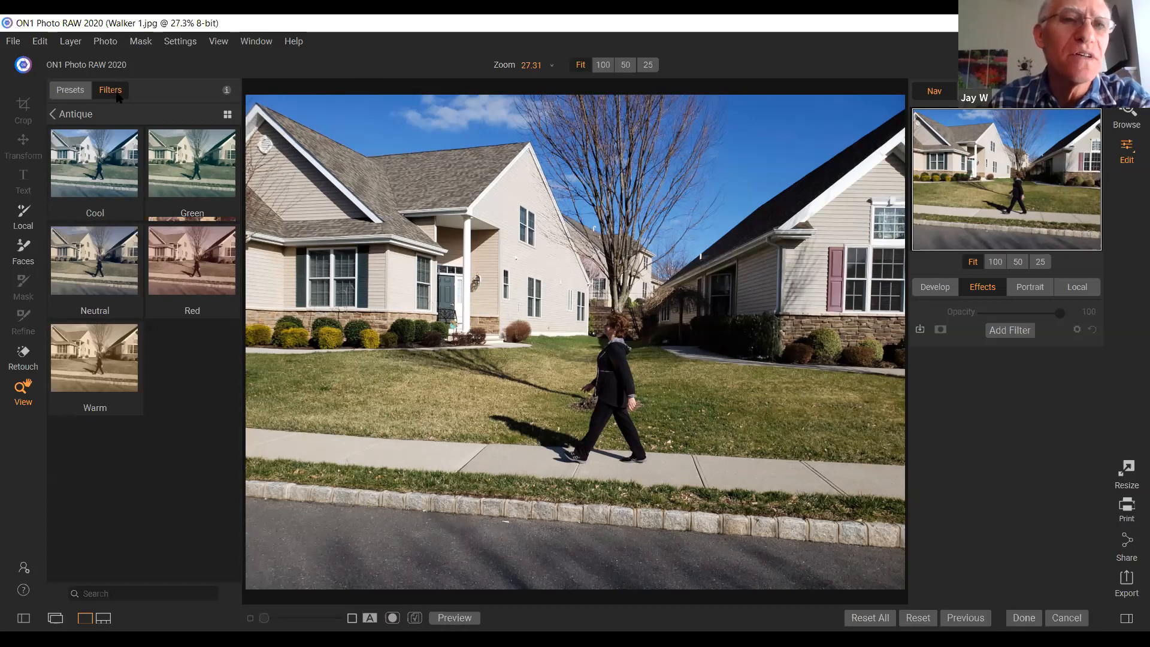
pyautogui.click(71, 94)
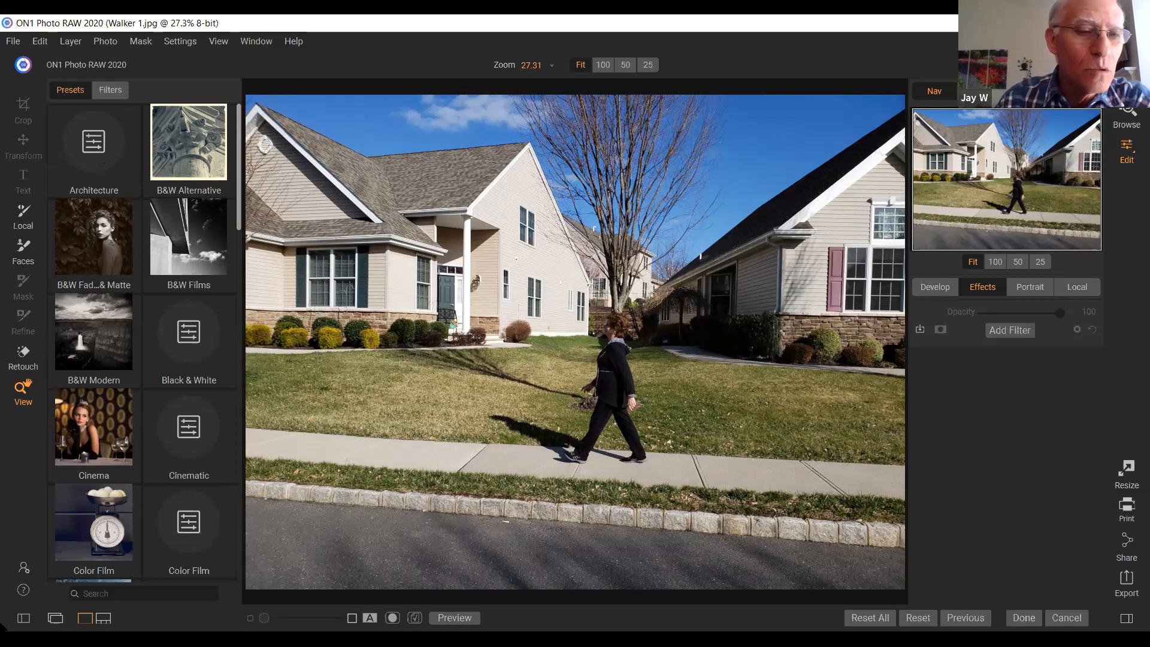
# - Hide the presets browser, show it again, and hide it once more to give the photo more room
pyautogui.click(23, 618)
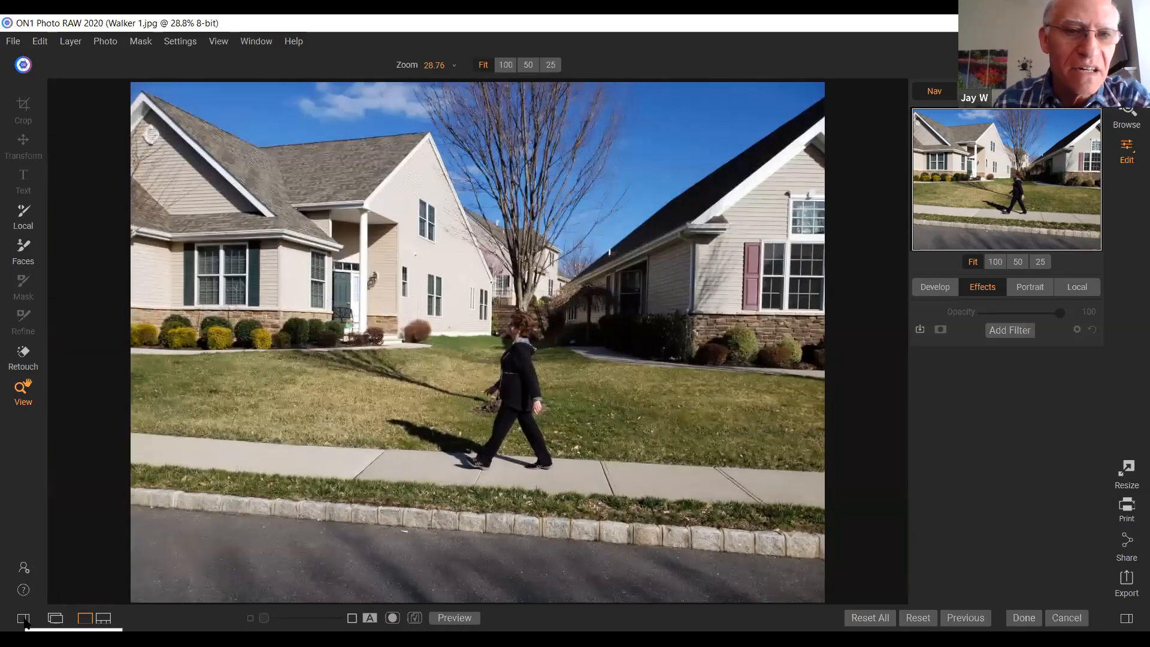
pyautogui.click(24, 620)
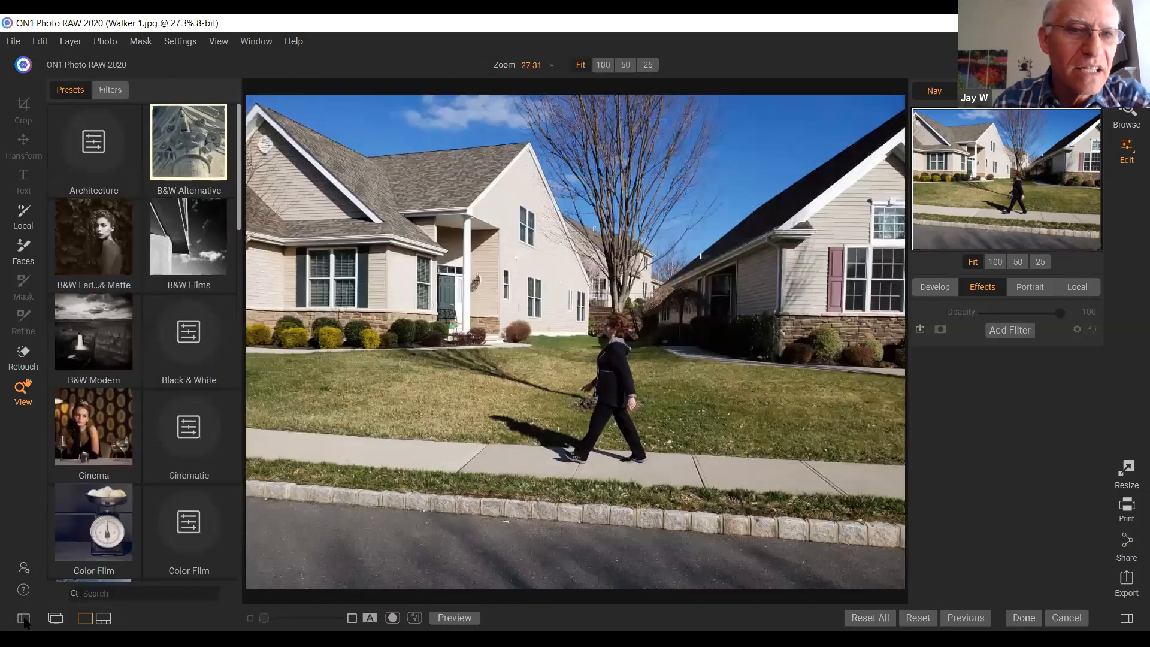
pyautogui.click(23, 618)
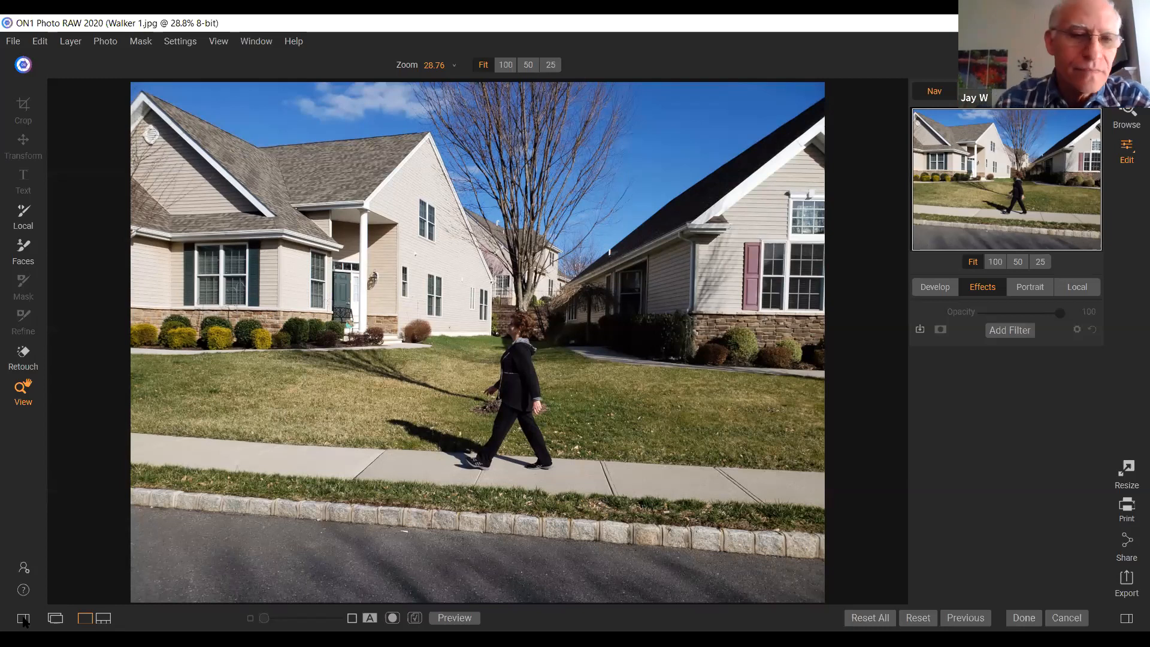
# - Show the presets browser beside the Walker 1.jpg photo again
pyautogui.click(24, 619)
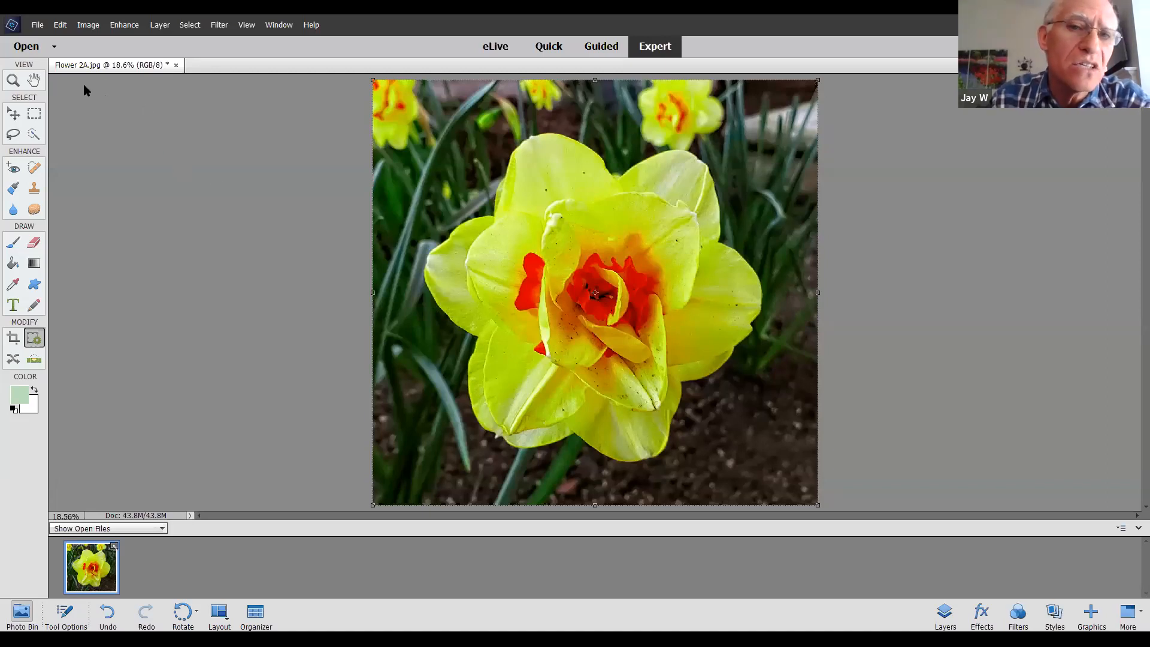
# - Switch to Photoshop Elements and look at the Save As options for Flower 2A.jpg, leaving without saving
pyautogui.click(38, 26)
pyautogui.click(56, 160)
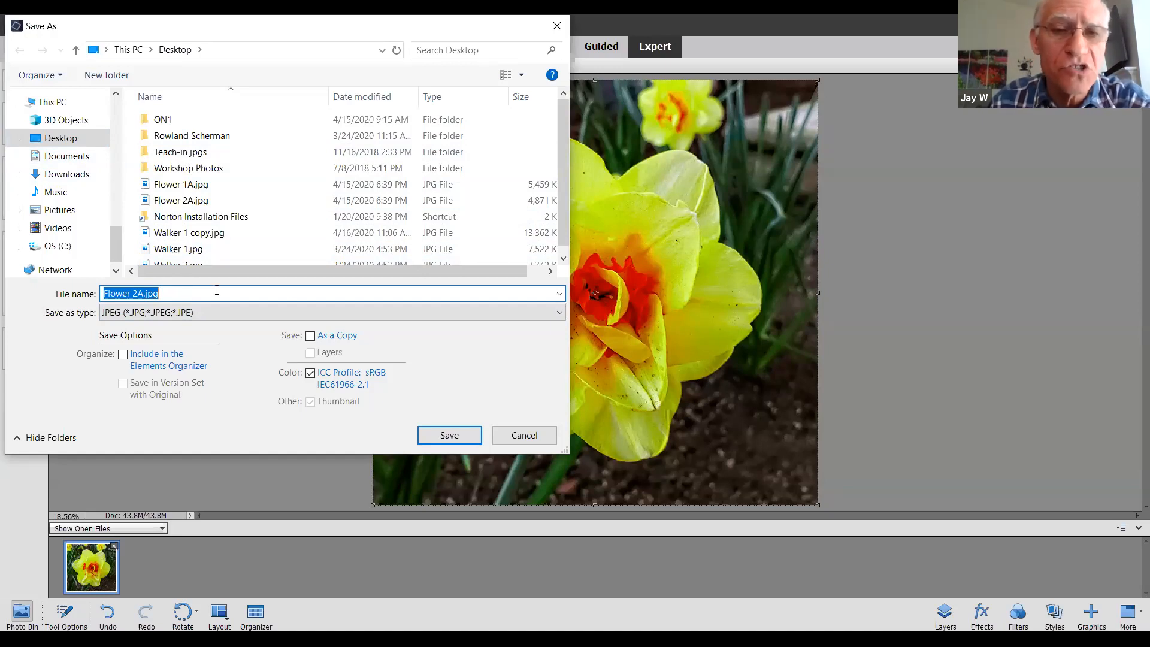
pyautogui.click(523, 436)
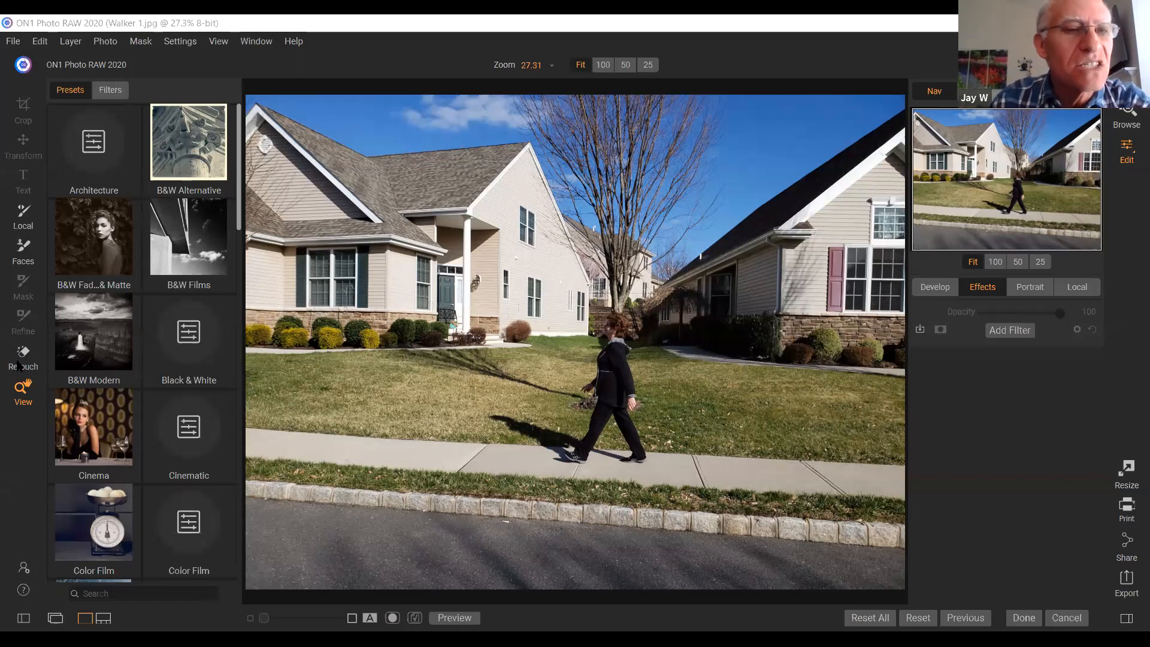
# - Switch back to ON1 Photo RAW and activate the Retouch tools for Walker 1.jpg
pyautogui.click(23, 355)
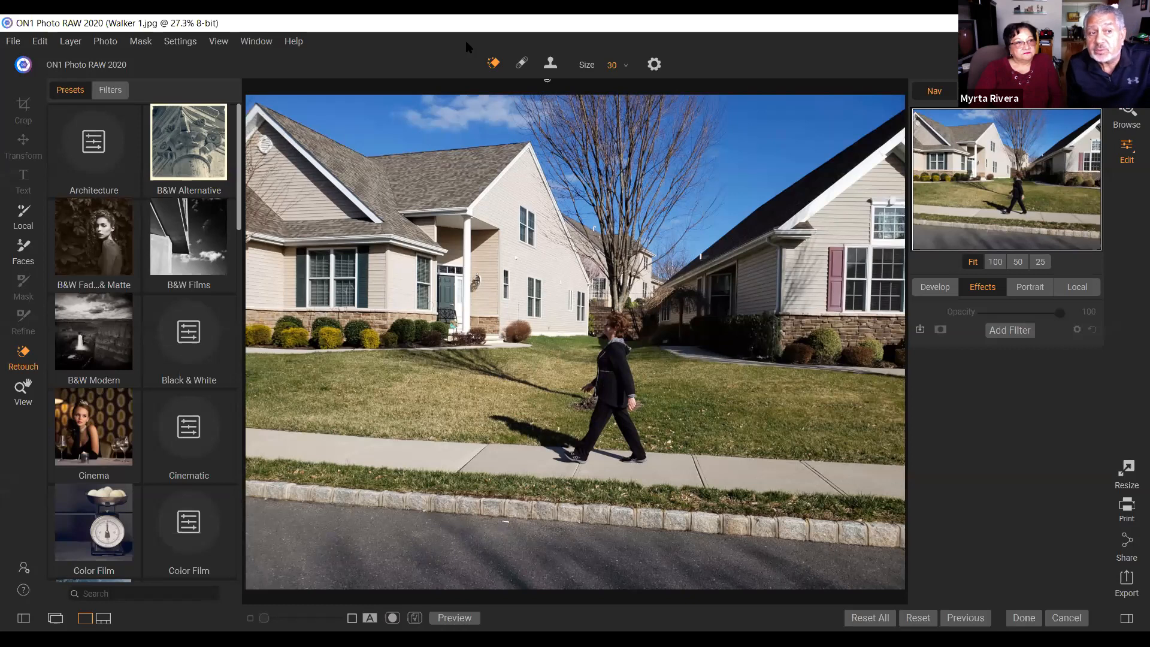
# - Examine the ON1 Photo RAW version information twice and look over the available help and update commands
pyautogui.click(296, 42)
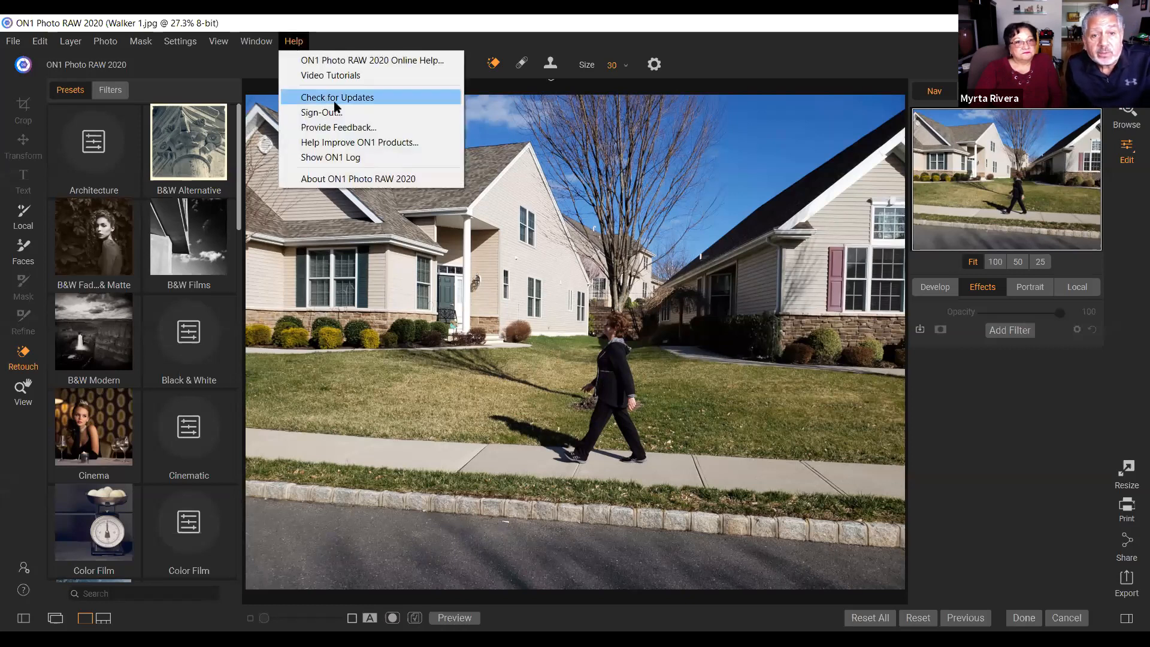
pyautogui.click(365, 177)
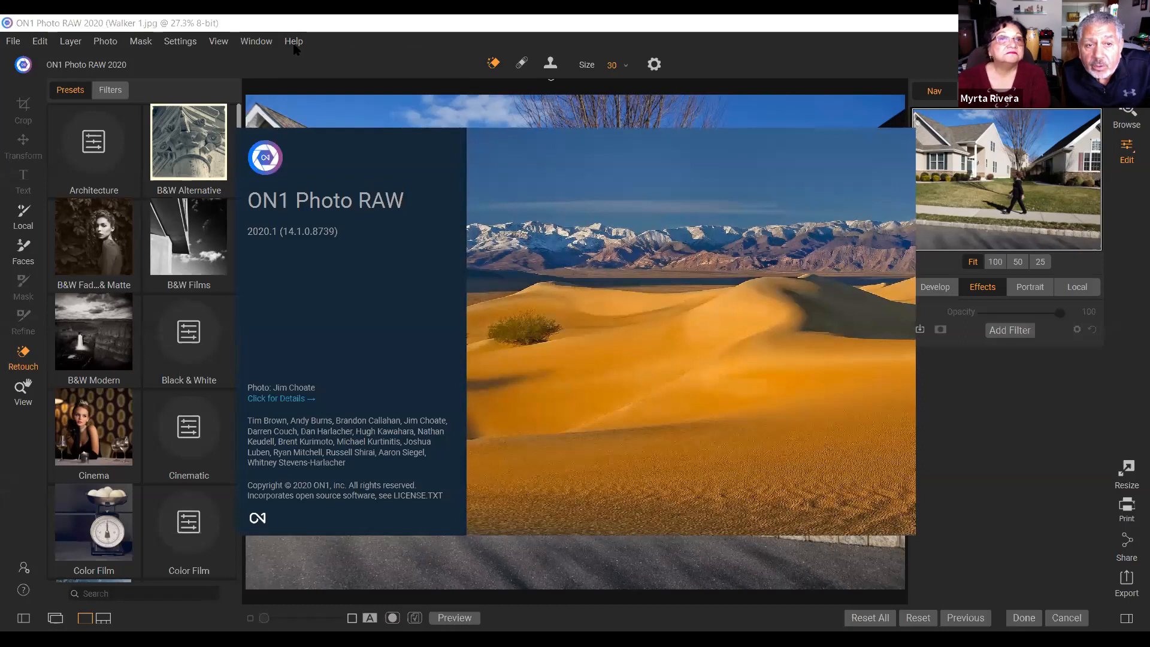
pyautogui.click(836, 139)
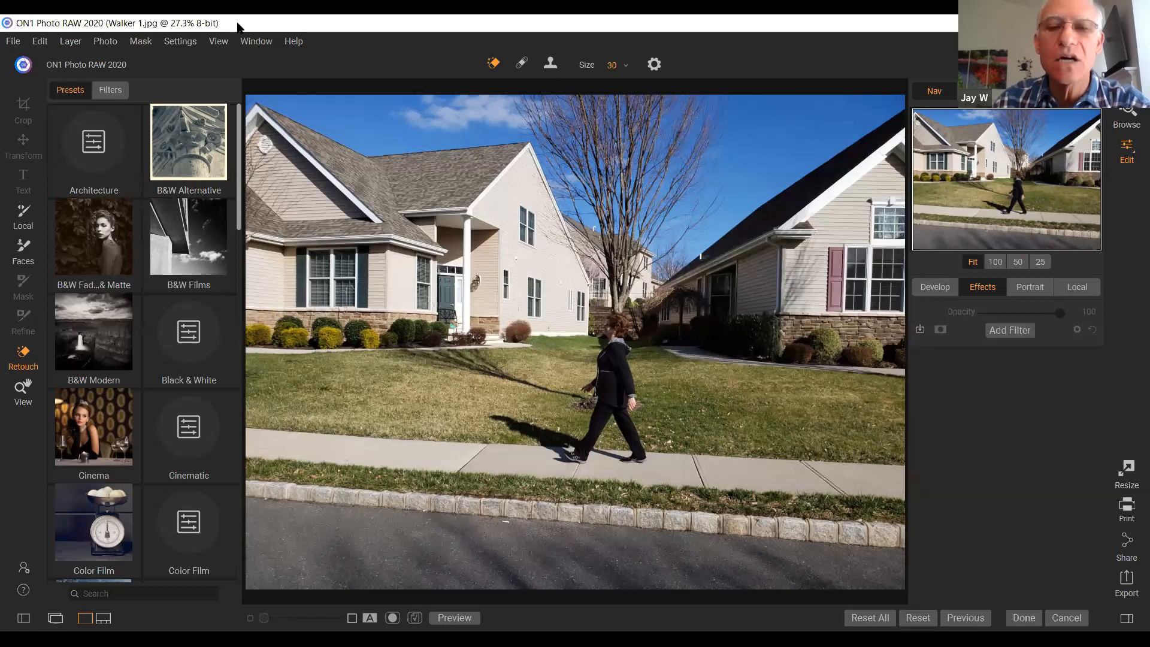
pyautogui.click(294, 42)
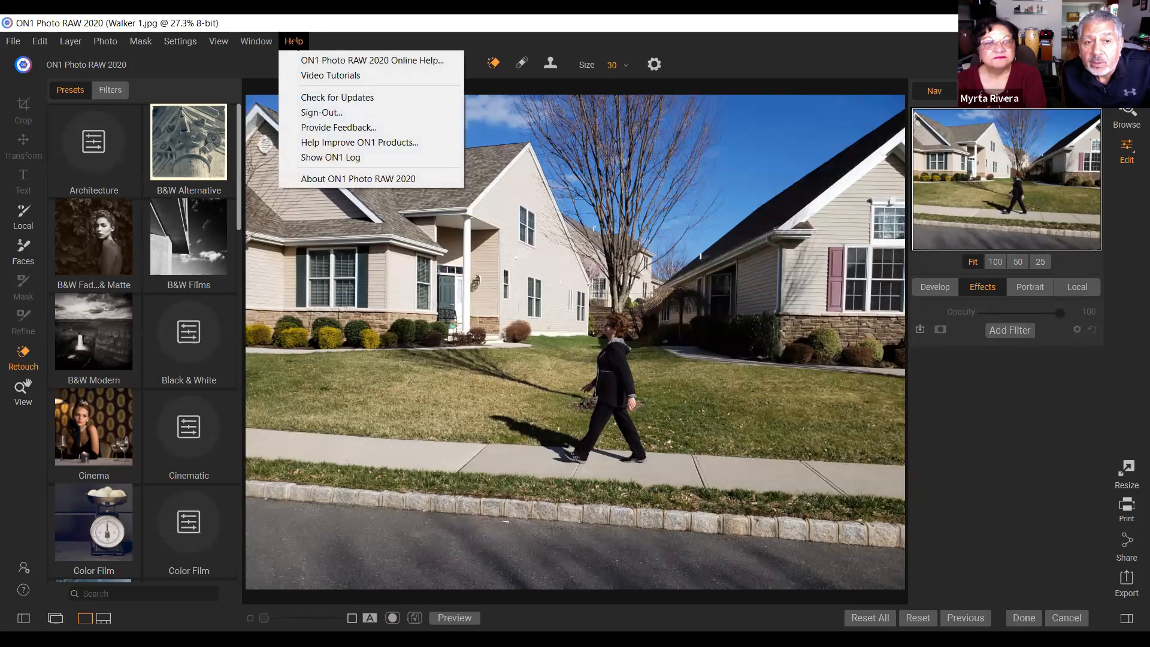
pyautogui.click(344, 179)
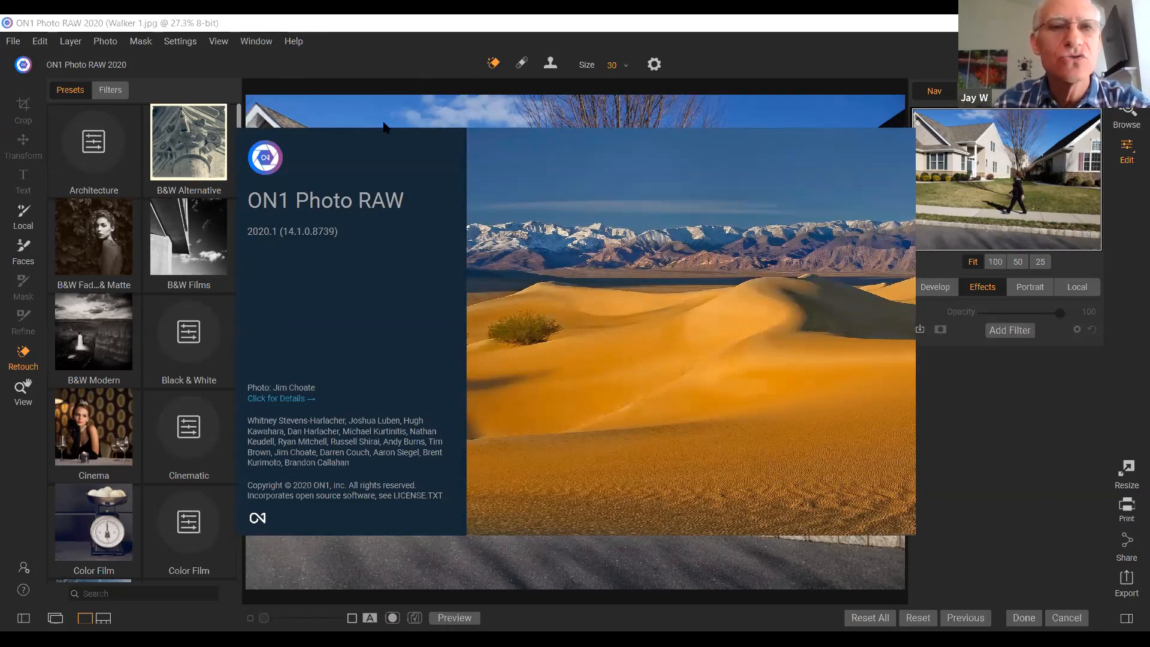
pyautogui.click(857, 207)
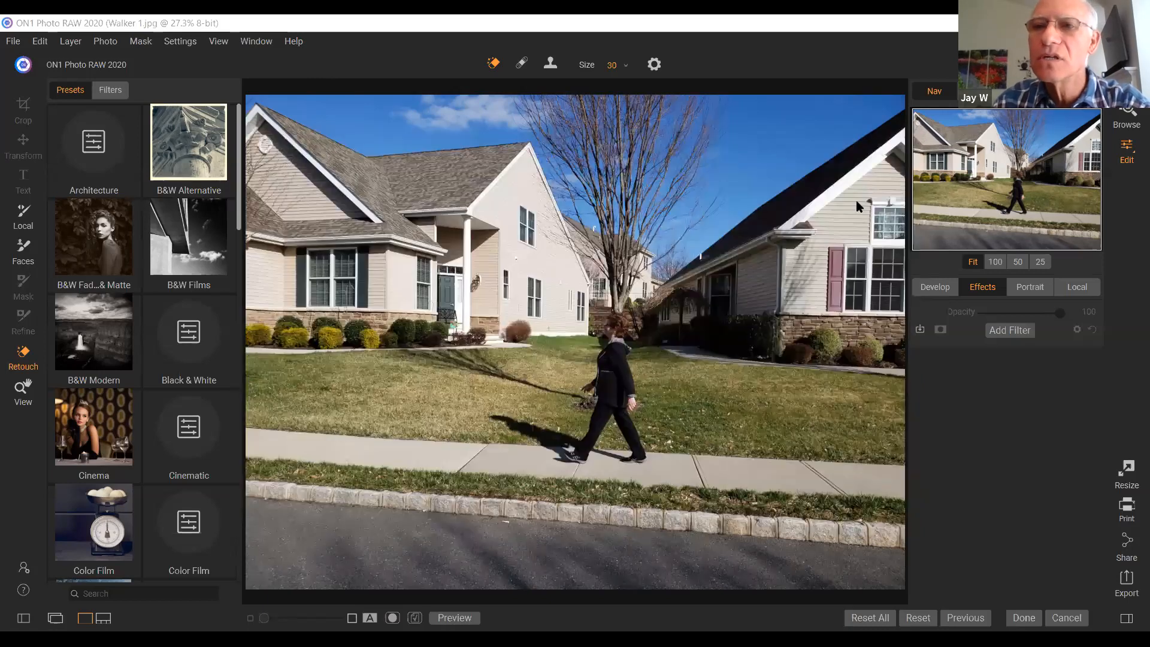
pyautogui.click(300, 43)
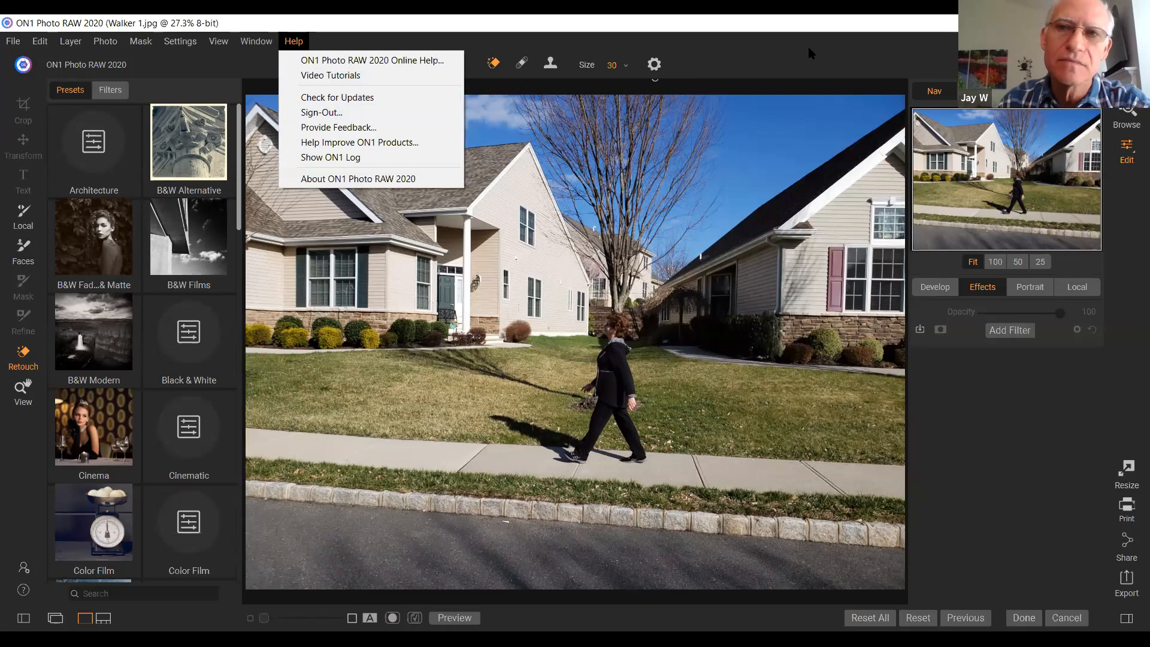
pyautogui.press('Escape')
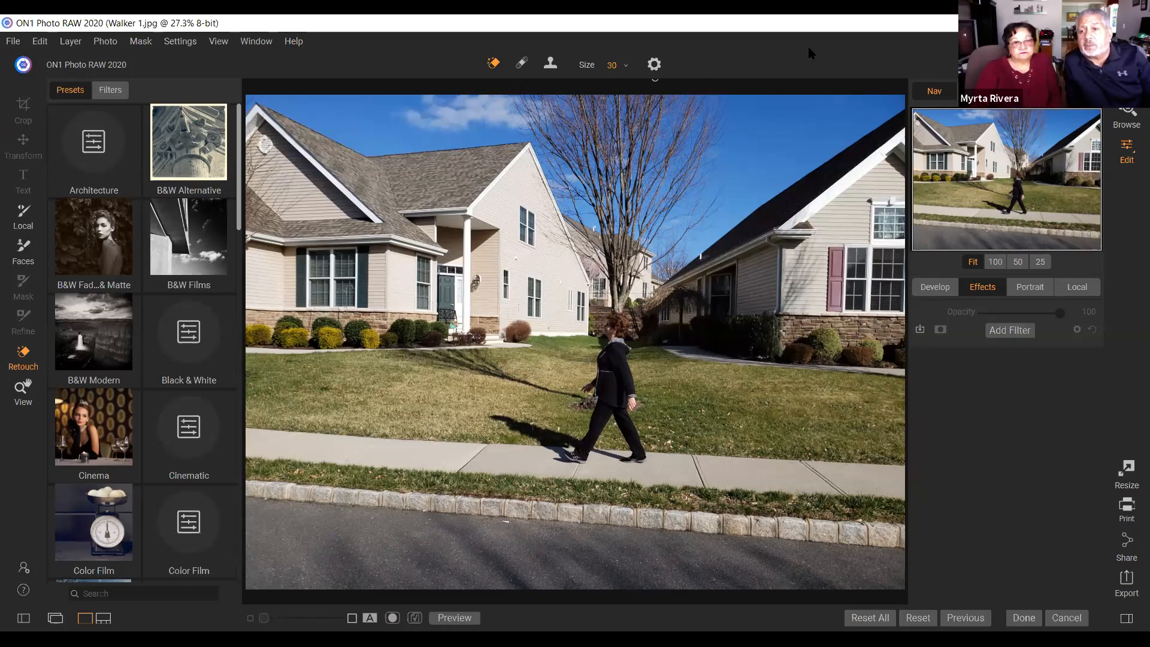